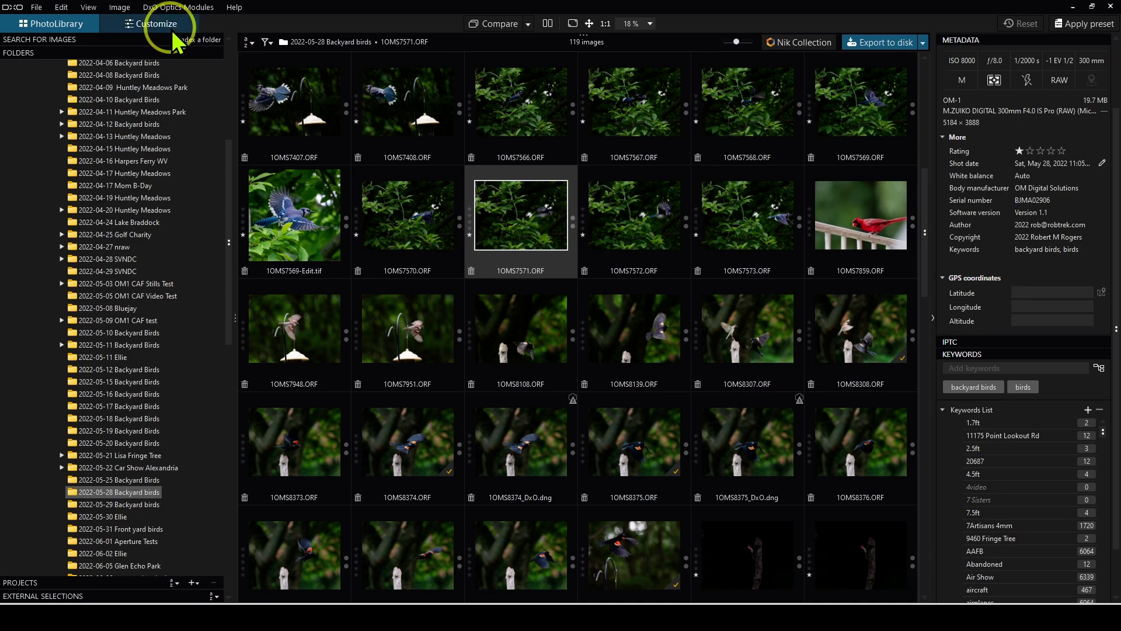
# View the selected photo 1OMS7571.ORF in the Customize workspace and return to the PhotoLibrary.
pyautogui.click(156, 24)
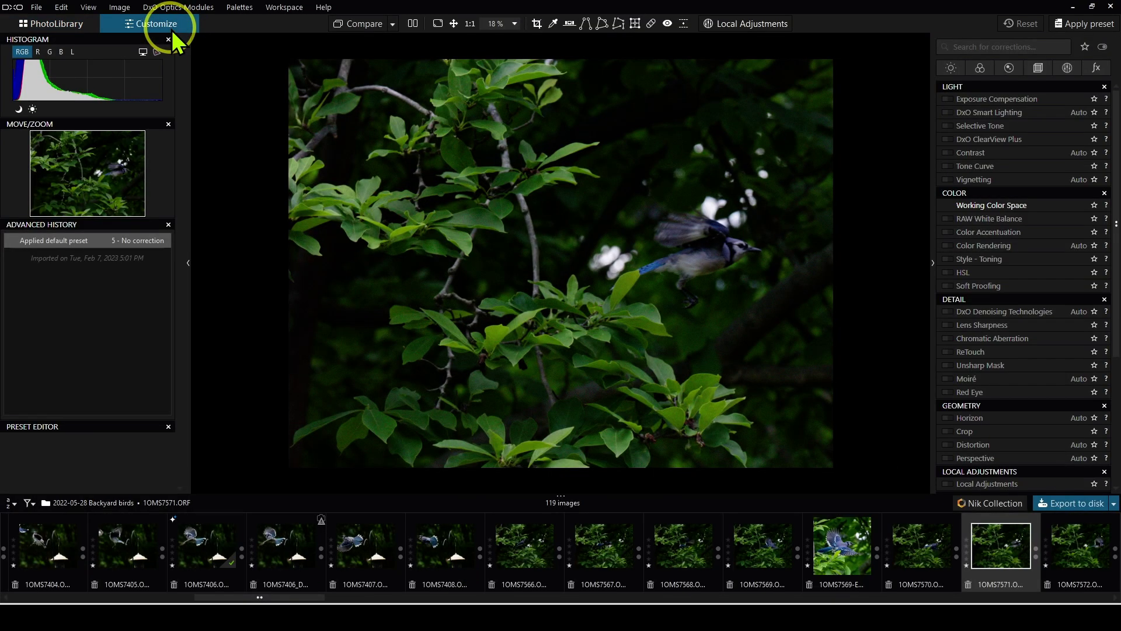
pyautogui.click(96, 30)
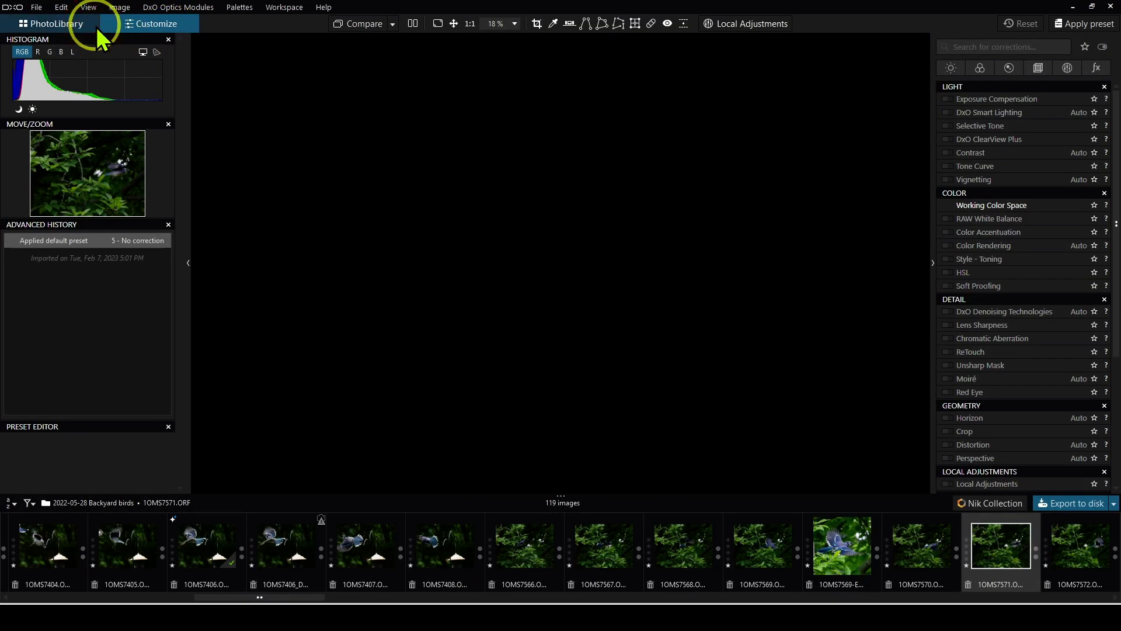
pyautogui.scroll(2, 637, 480)
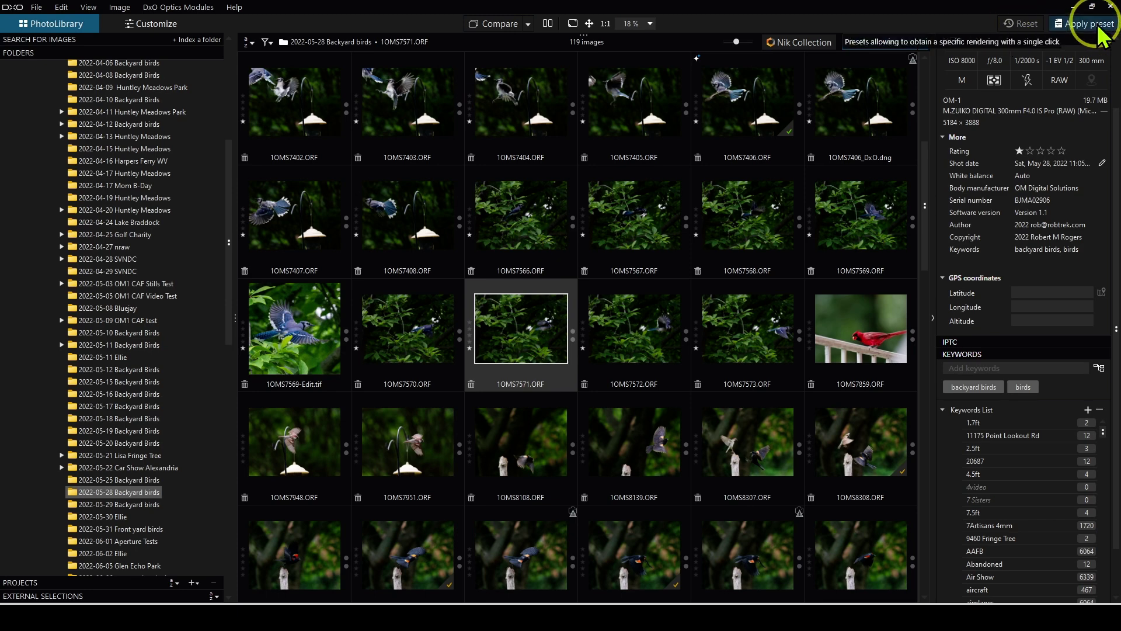
# Apply the "4 - Black & White" preset to the red cardinal photo 1OMS7859.ORF.
pyautogui.click(856, 339)
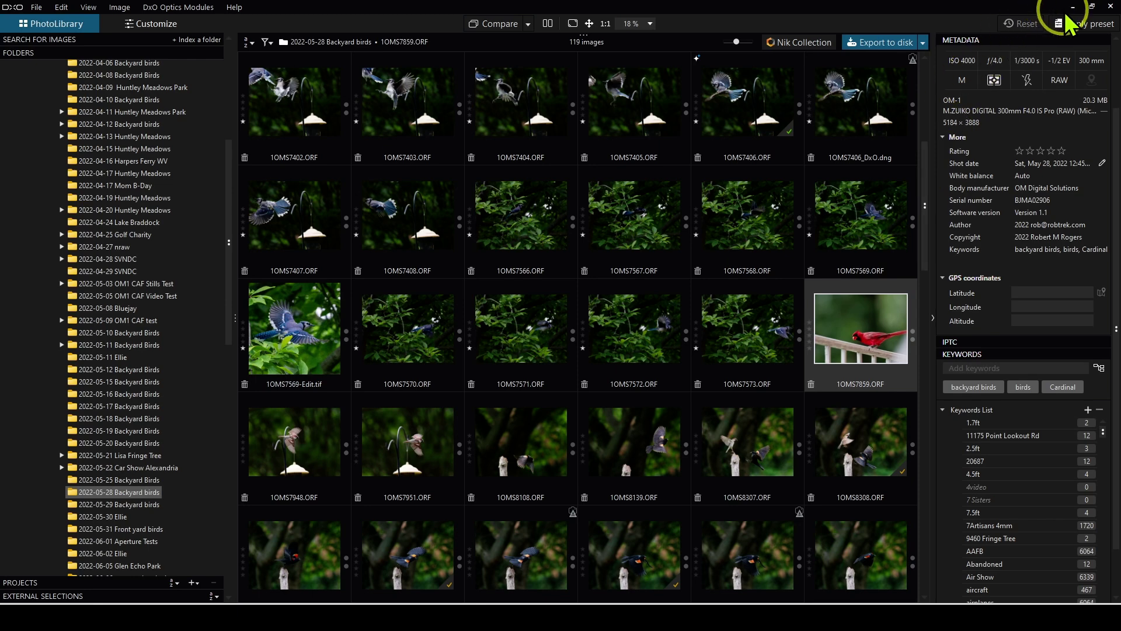
pyautogui.click(1075, 26)
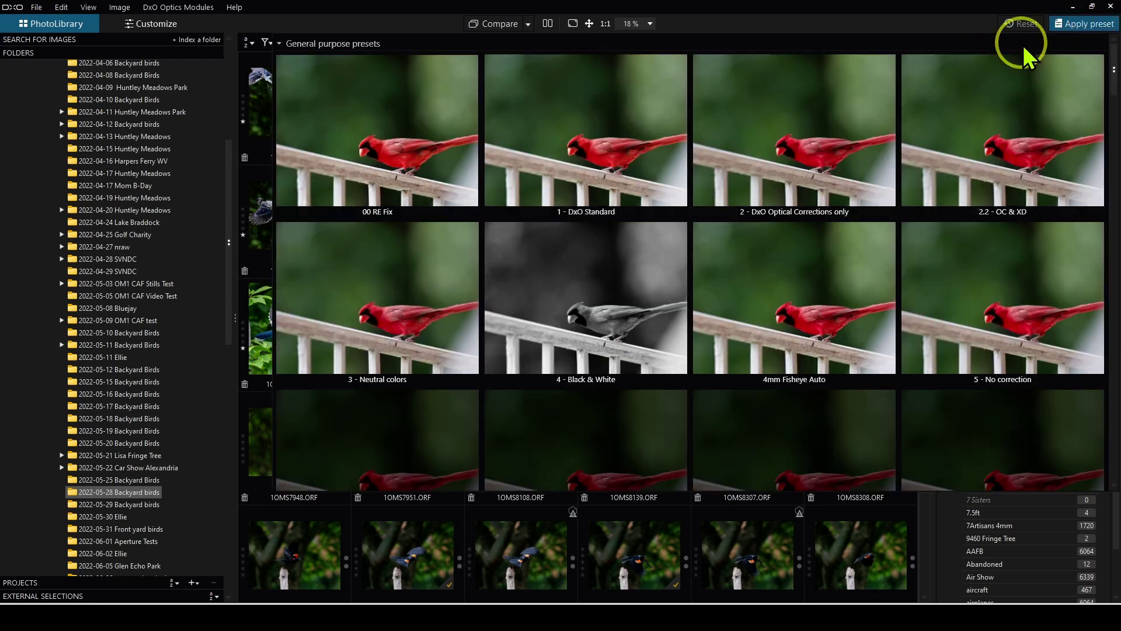
pyautogui.click(610, 335)
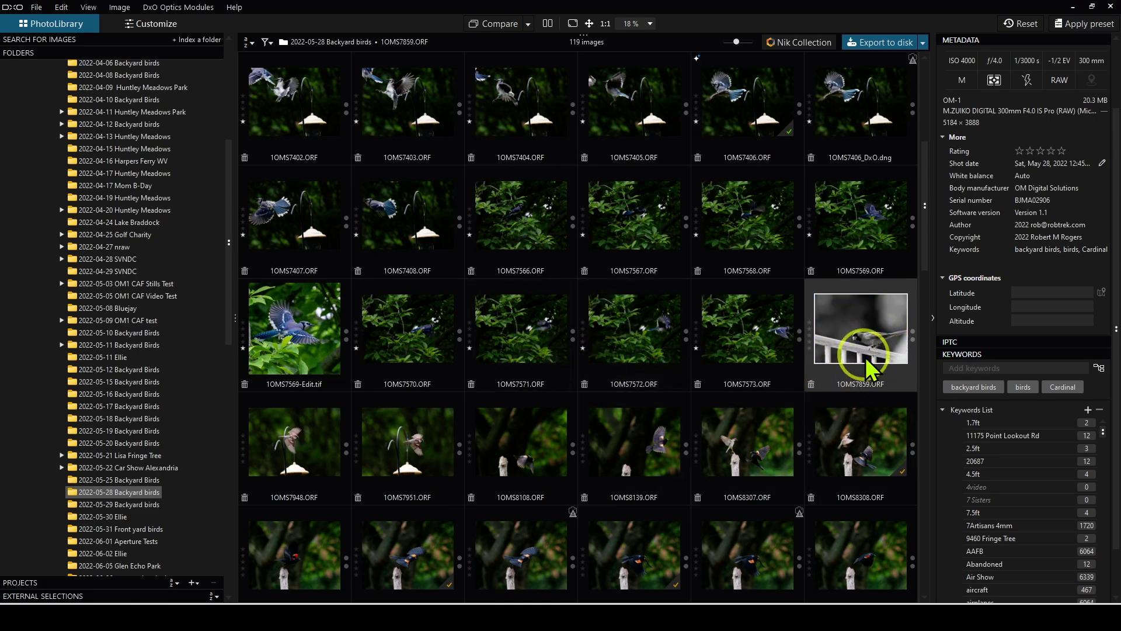
# Apply the "4 - Black & White" preset to the photos 1OMS7566.ORF through 1OMS7859.ORF, and reset their corrections.
pyautogui.keyDown('shift'); pyautogui.click(552, 243); pyautogui.keyUp('shift')
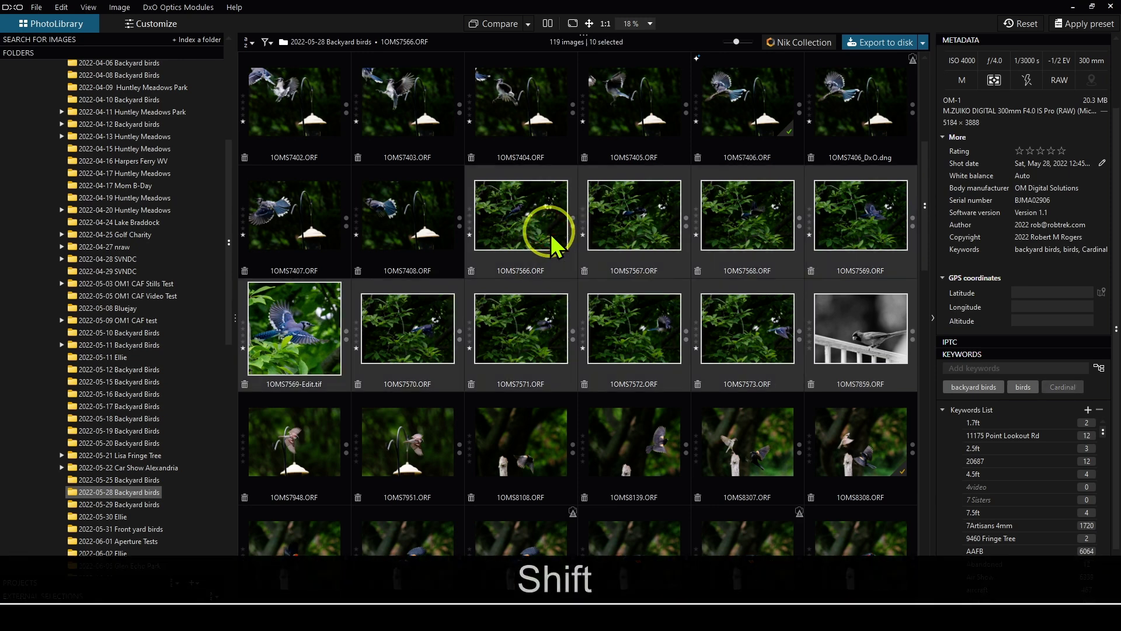
pyautogui.click(1063, 30)
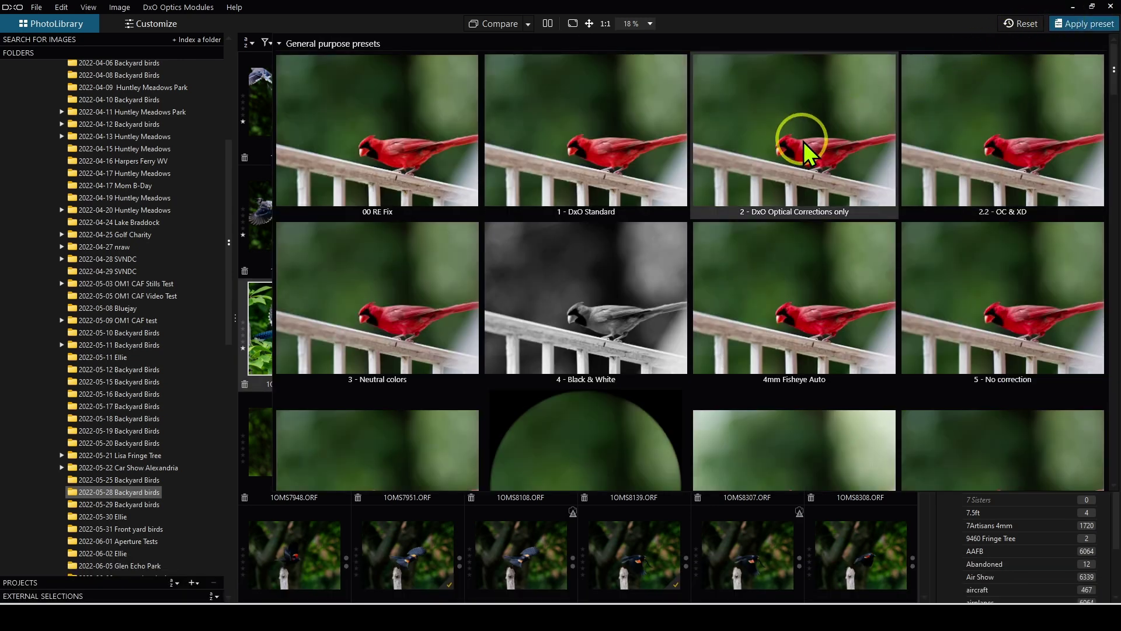
pyautogui.click(654, 338)
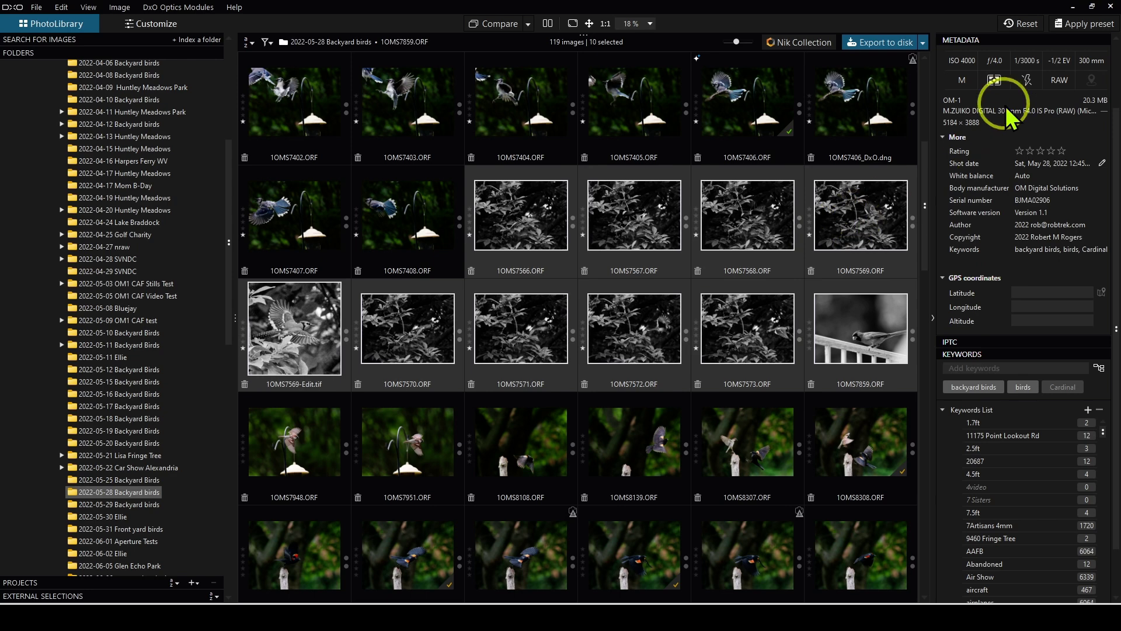
pyautogui.click(1027, 25)
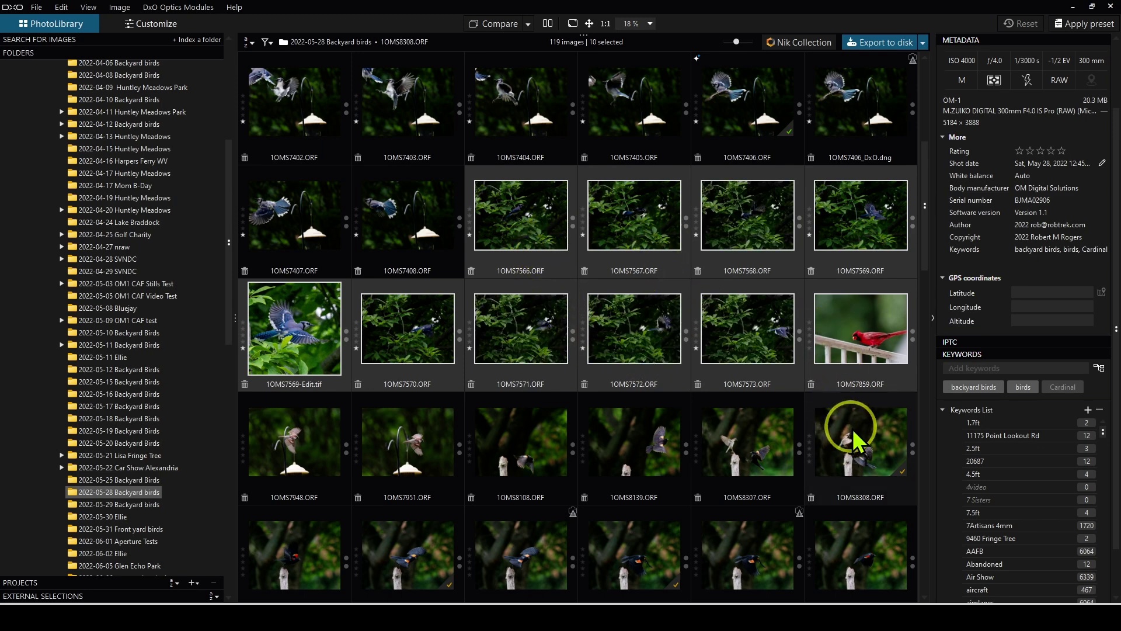
# Add the keyword "Blue Jay" to the photos from 1OMS7566.ORF through 1OMS7573.ORF.
pyautogui.click(761, 358)
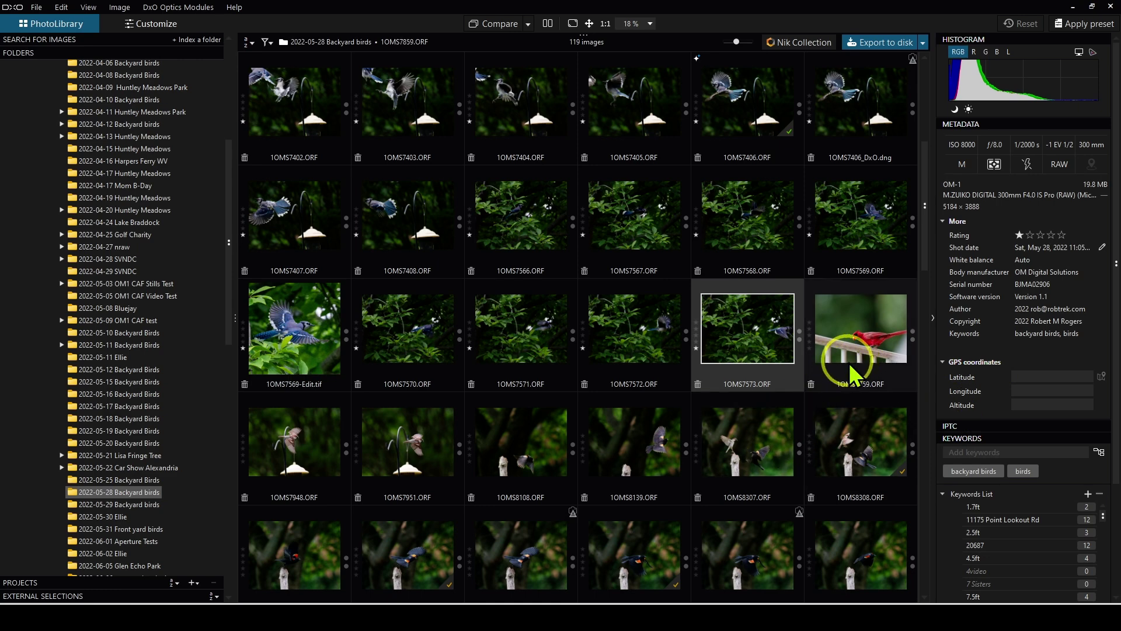
pyautogui.keyDown('shift'); pyautogui.click(550, 244); pyautogui.keyUp('shift')
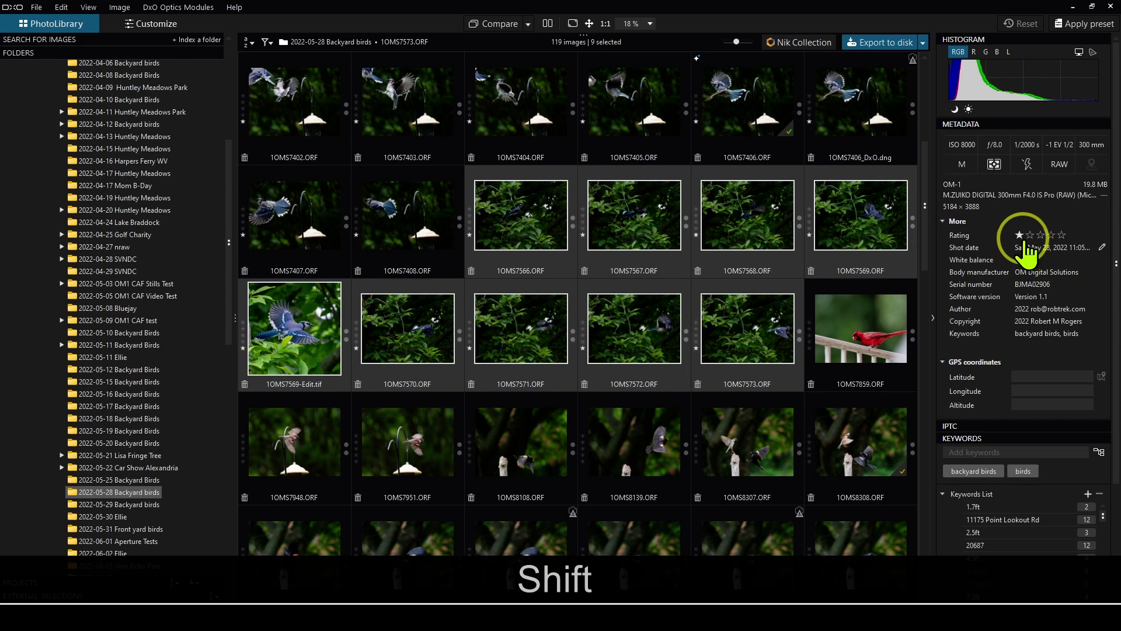
pyautogui.scroll(-1, 823, 416)
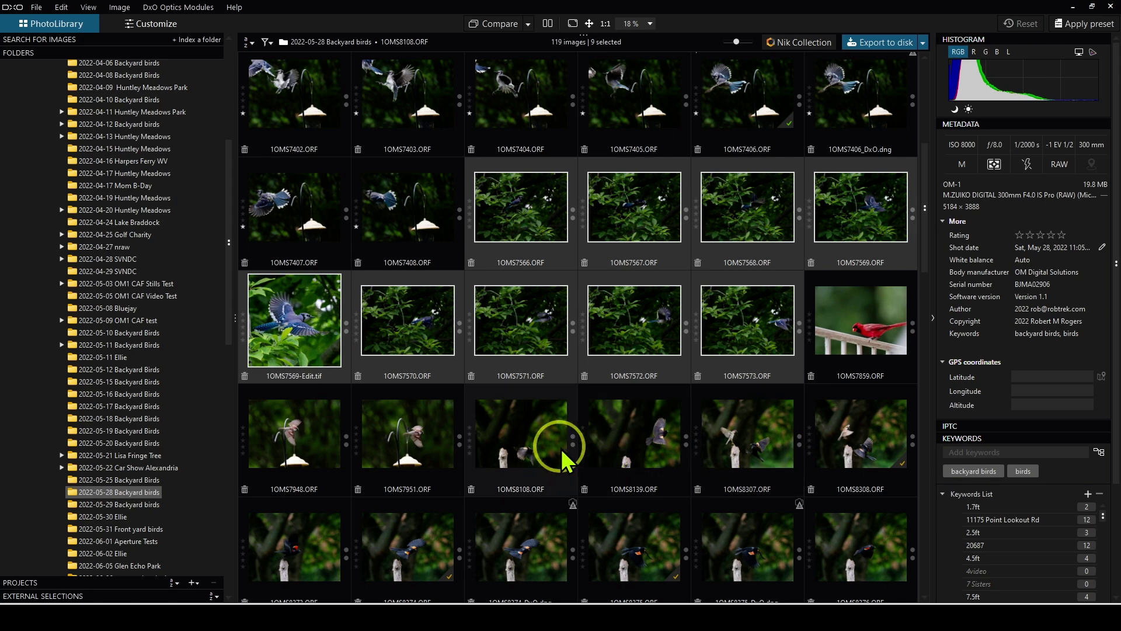
pyautogui.click(954, 453)
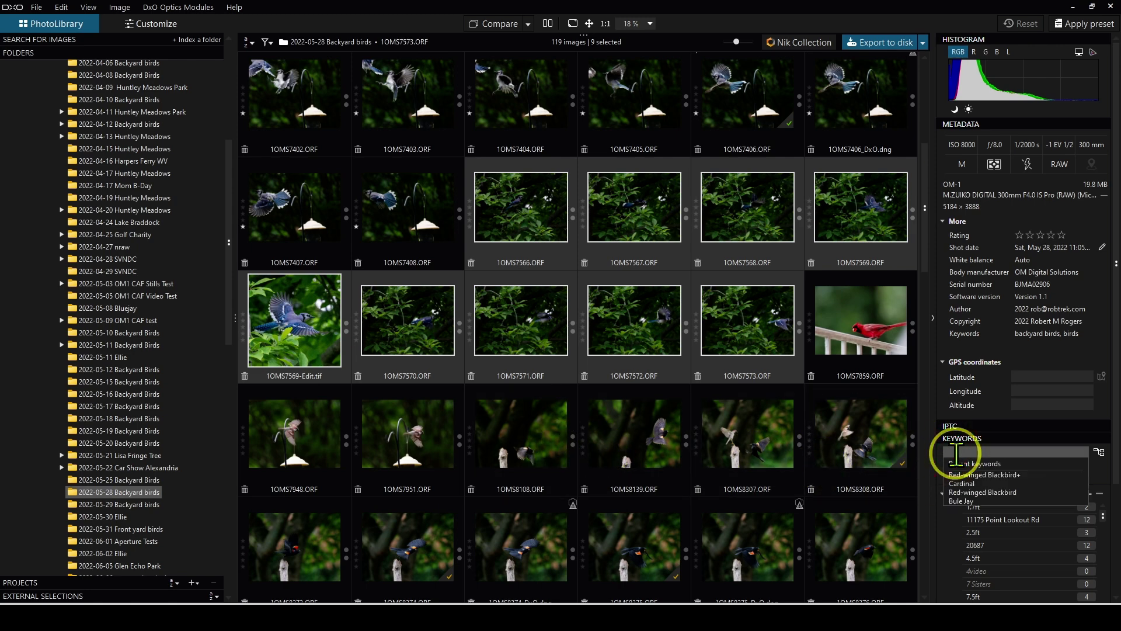
pyautogui.write('Blue Jay')
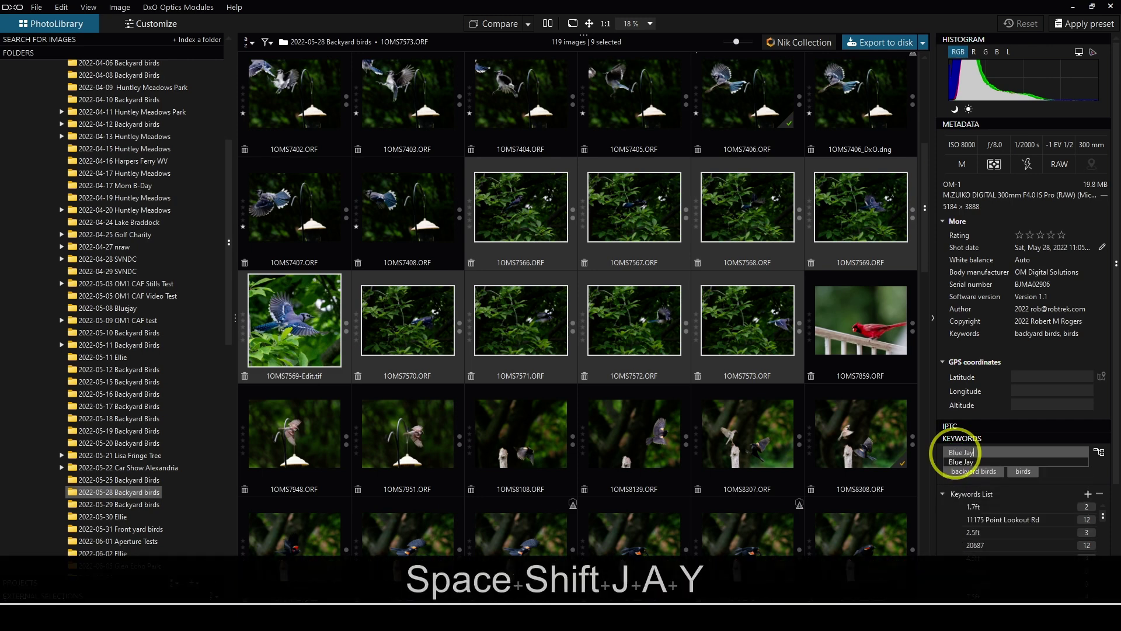
pyautogui.press('Return')
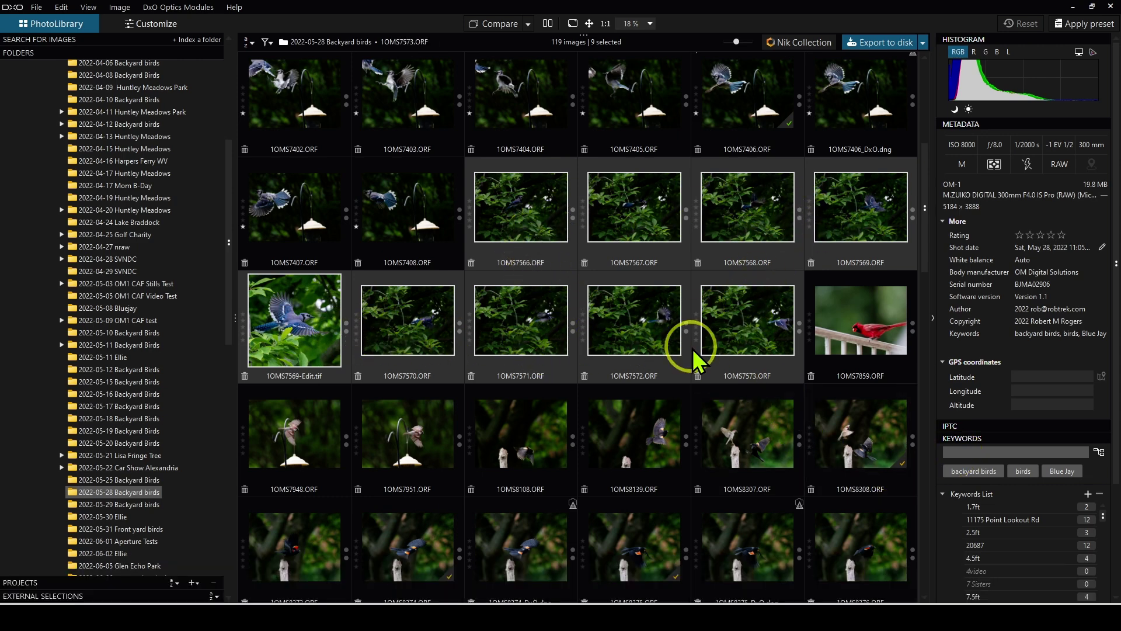
# Add the keyword "Red-winged Blackbird" to the photos from 1OMS8108.ORF through 1OMS8405.ORF.
pyautogui.press('Down')
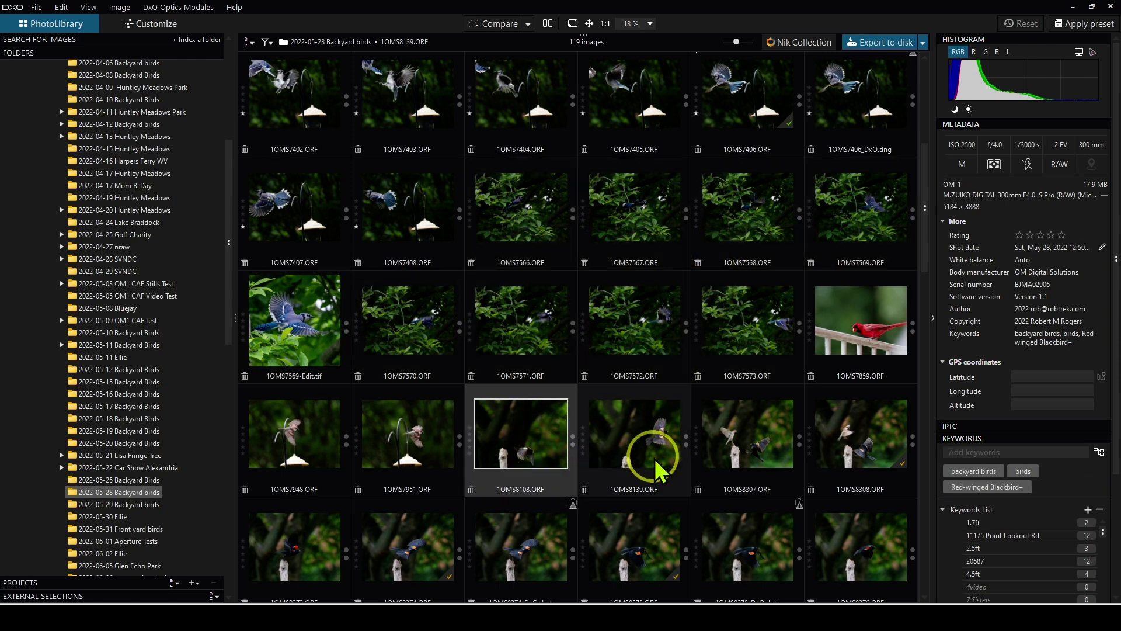
pyautogui.scroll(-2, 648, 461)
pyautogui.keyDown('shift'); pyautogui.click(658, 469); pyautogui.keyUp('shift')
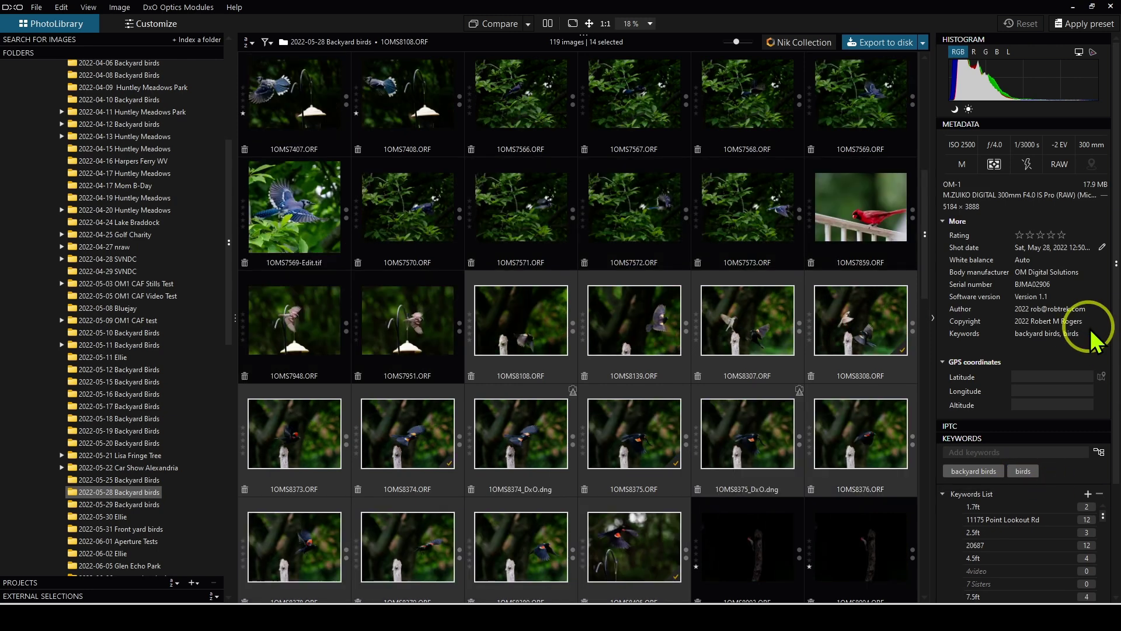
pyautogui.click(1019, 451)
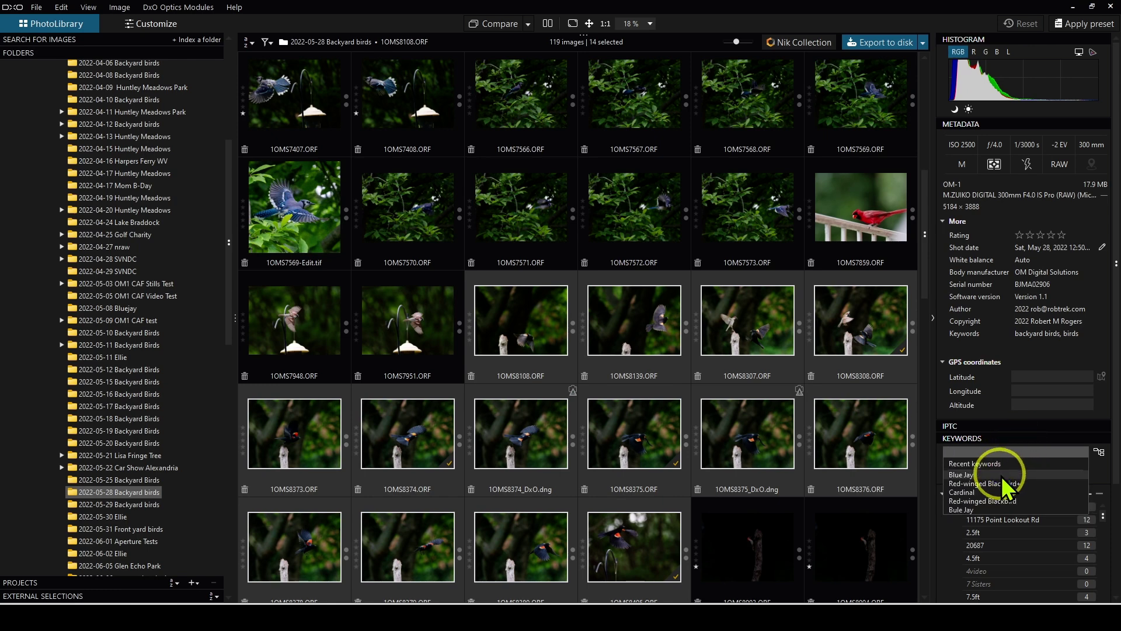
pyautogui.click(1002, 484)
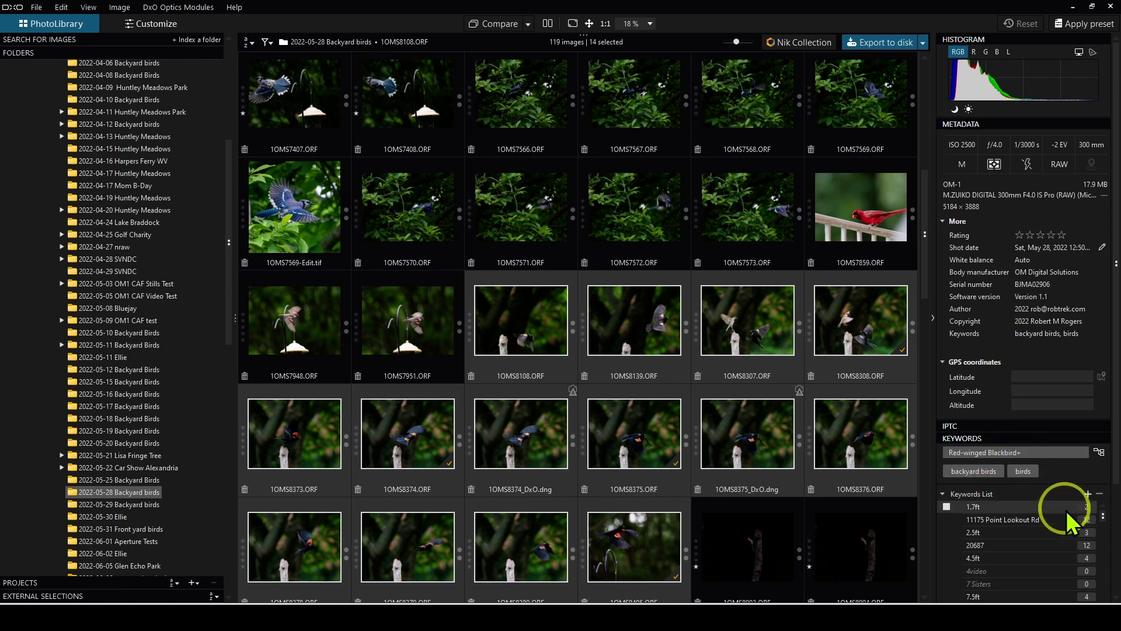
pyautogui.press('BackSpace')
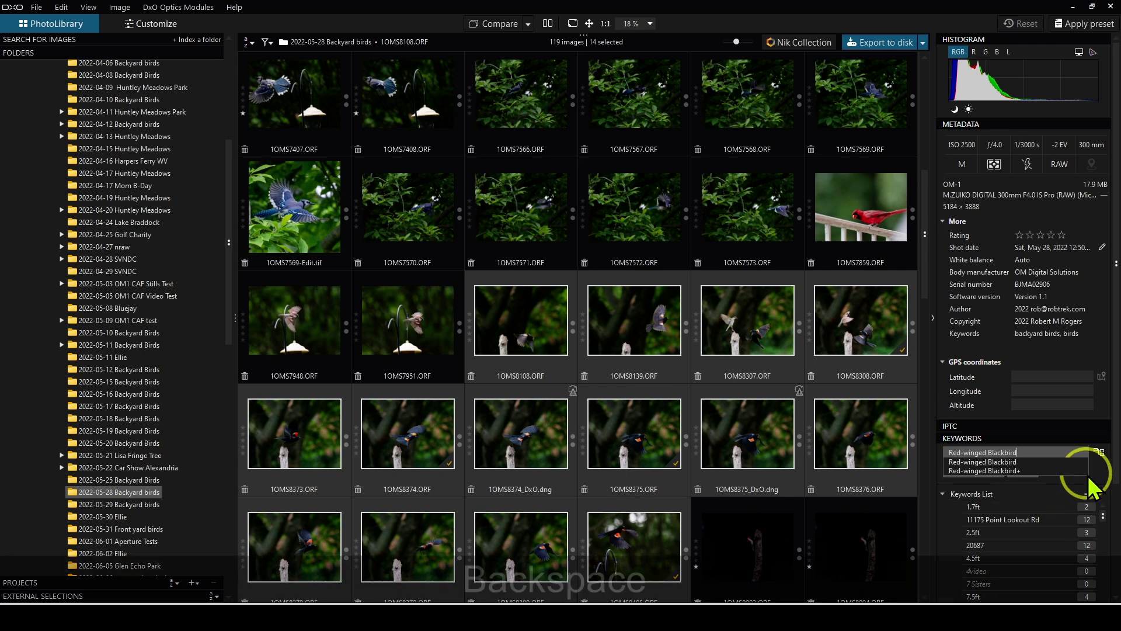
pyautogui.press('Return')
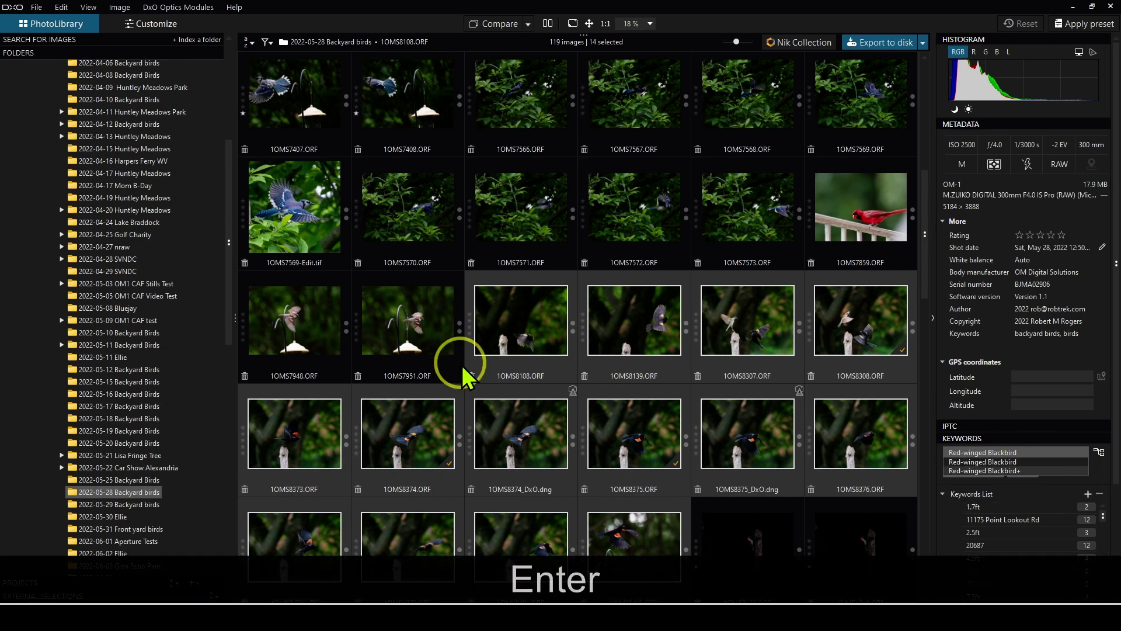
# Enlarge the library thumbnails slightly and open the flying blackbird photo 1OMS8405.ORF in the Customize workspace.
pyautogui.scroll(-1, 660, 467)
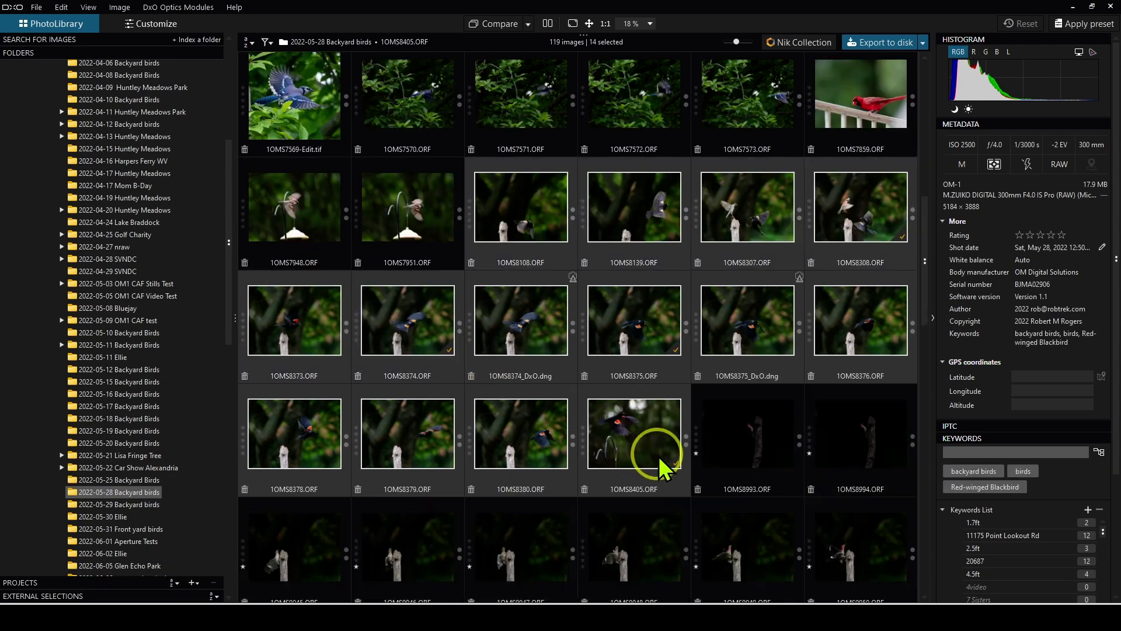
pyautogui.click(635, 349)
pyautogui.click(619, 401)
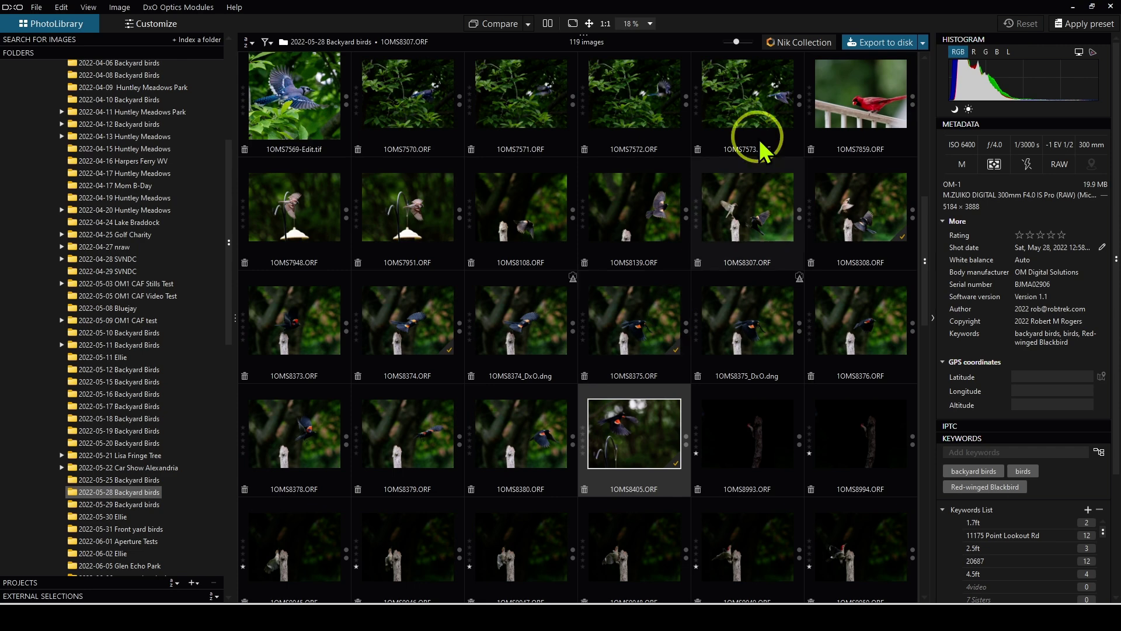
pyautogui.moveTo(737, 42); pyautogui.dragTo(738, 43)
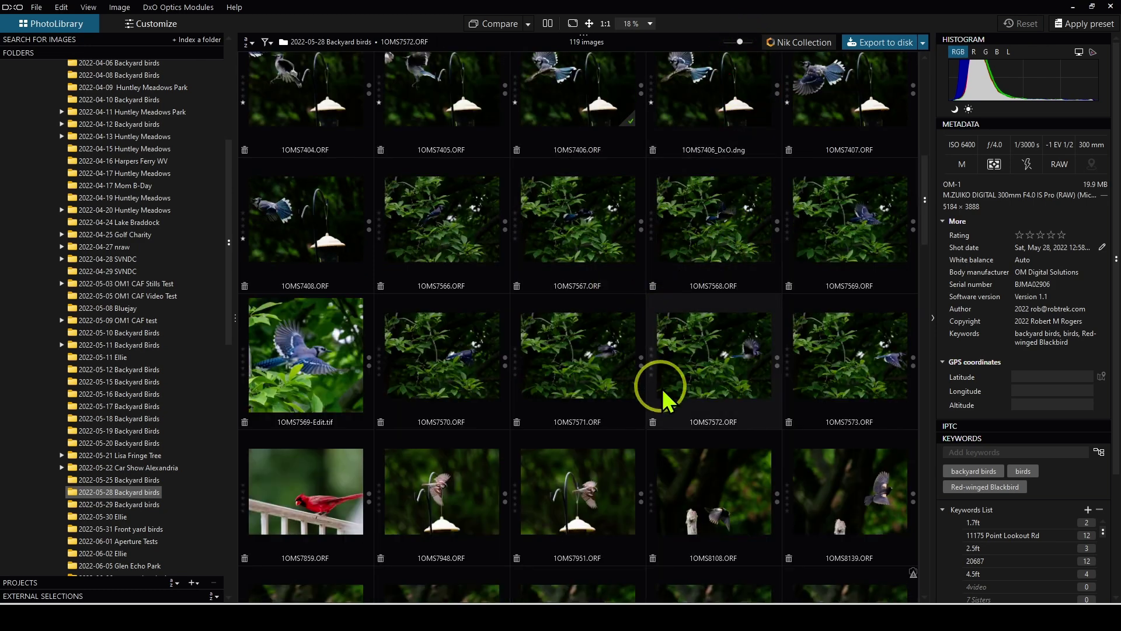
pyautogui.scroll(-1, 659, 394)
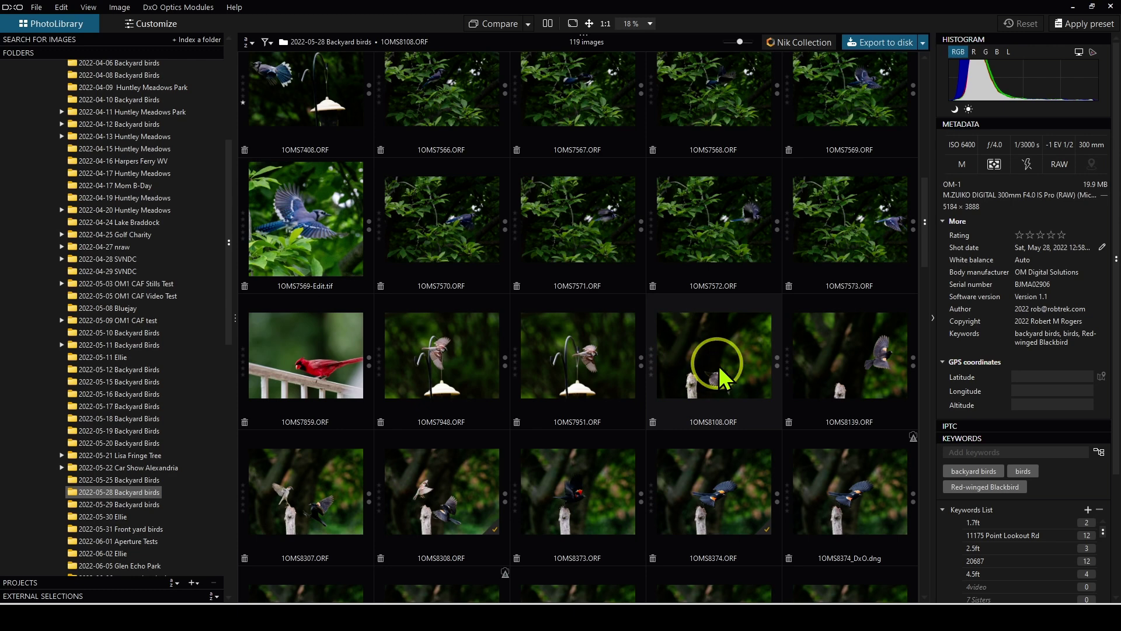
pyautogui.scroll(1, 713, 353)
pyautogui.scroll(-2, 535, 289)
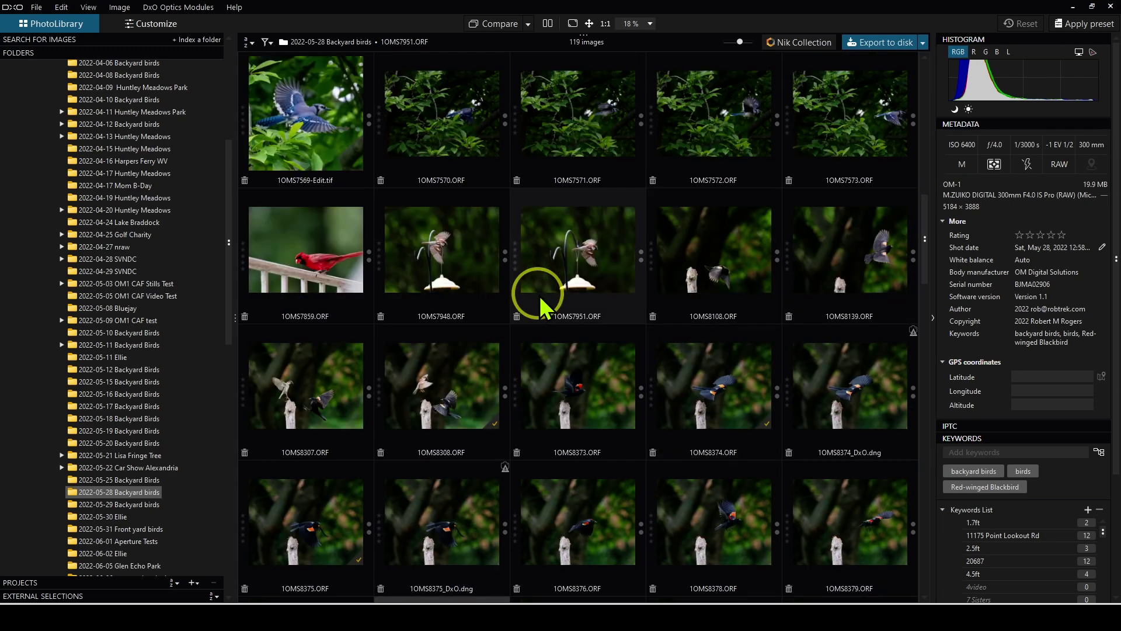
pyautogui.doubleClick(465, 529)
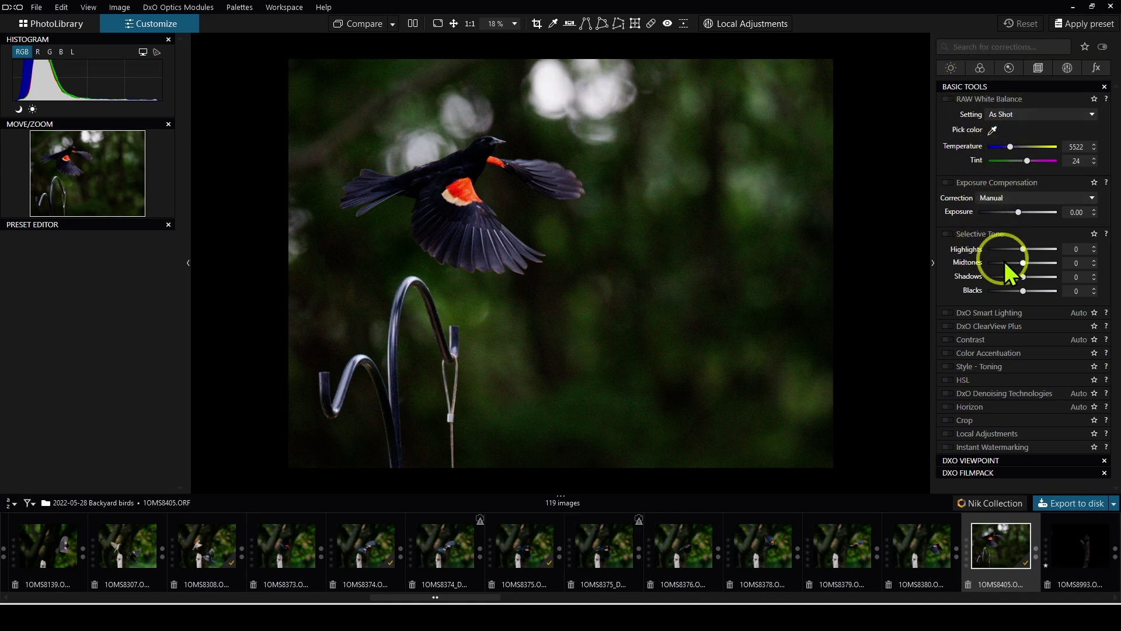
# Examine the controls of the Color Accentuation, Style - Toning and HSL tools, and display the Light corrections.
pyautogui.click(1011, 351)
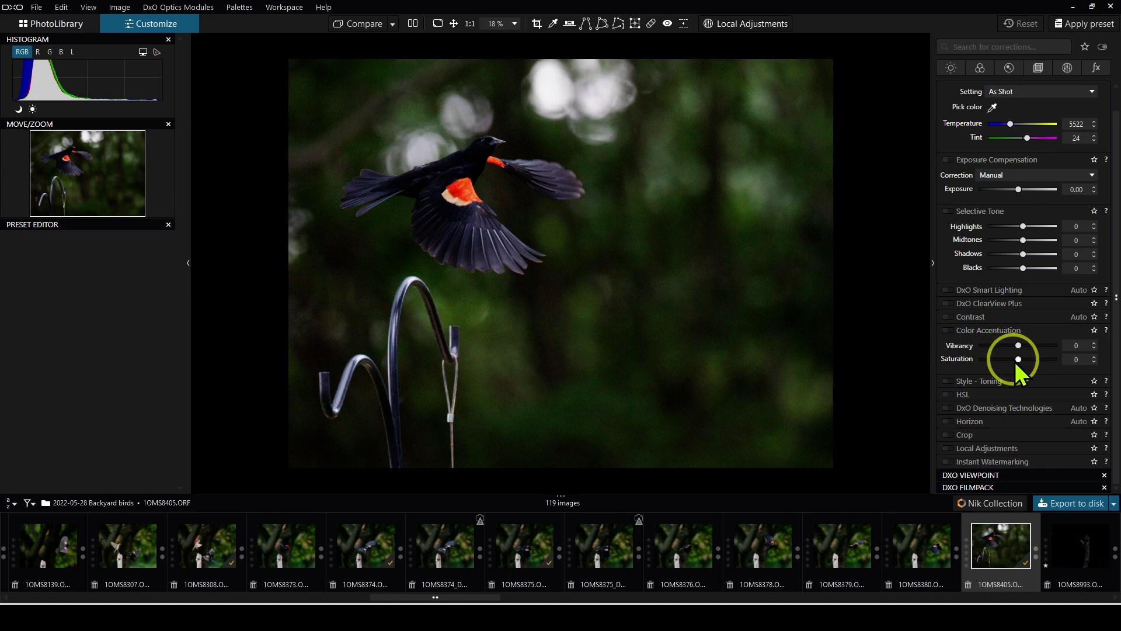
pyautogui.click(1009, 328)
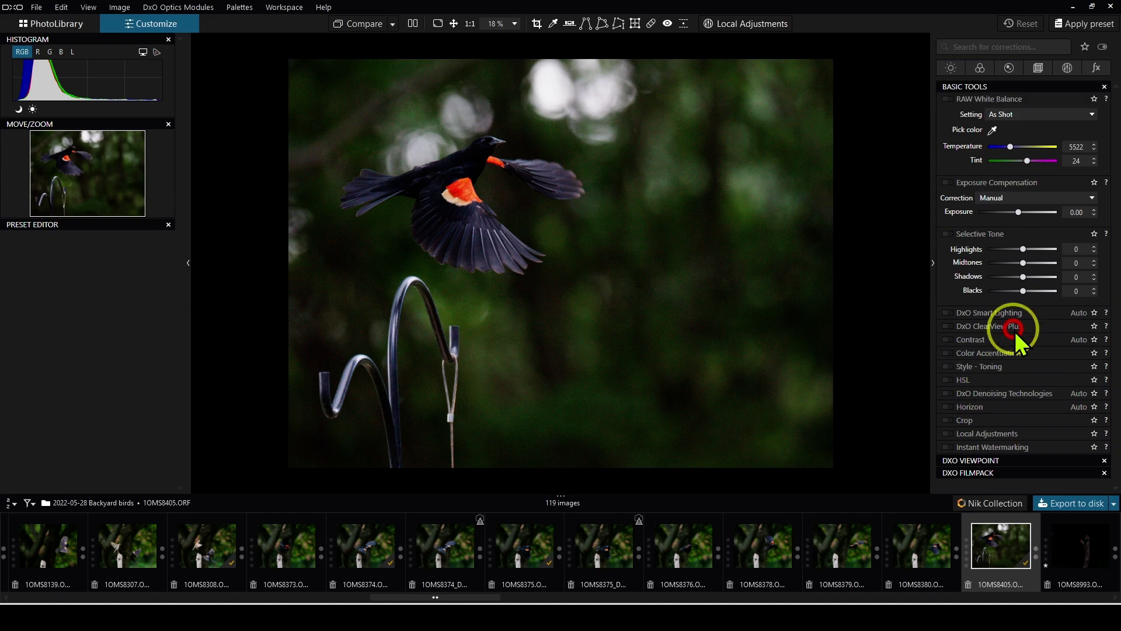
pyautogui.click(1010, 373)
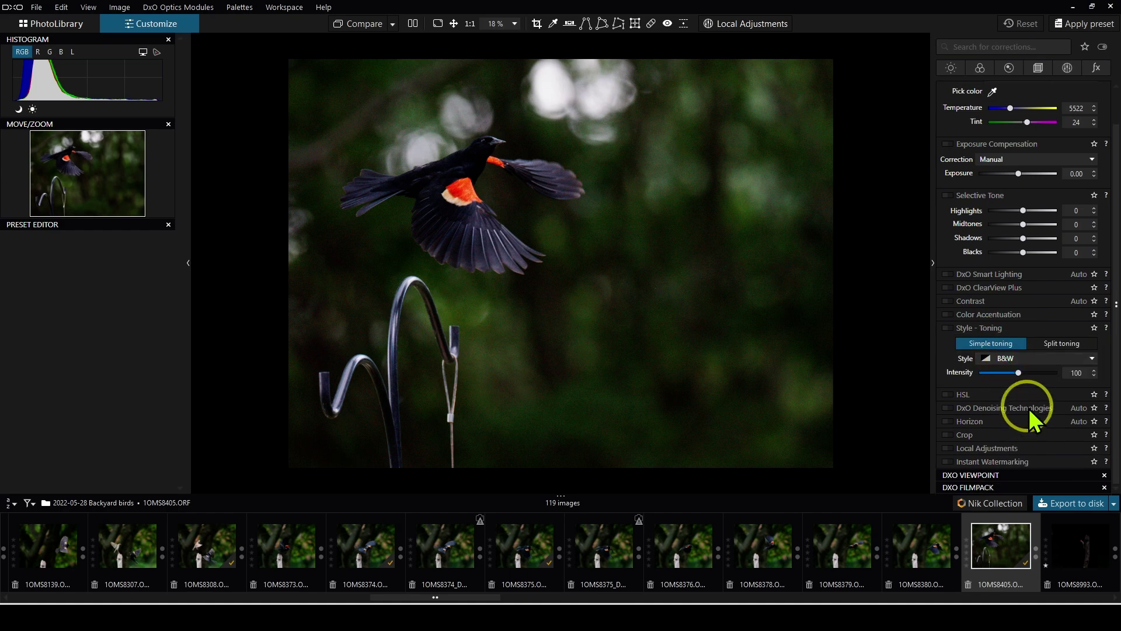
pyautogui.click(1020, 331)
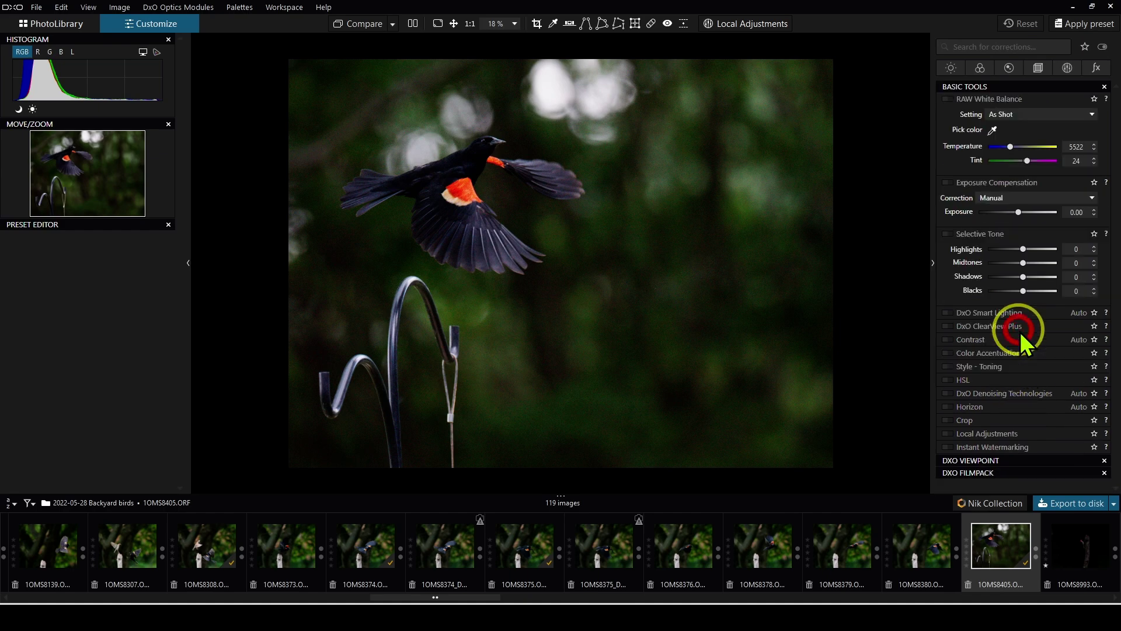
pyautogui.click(1017, 380)
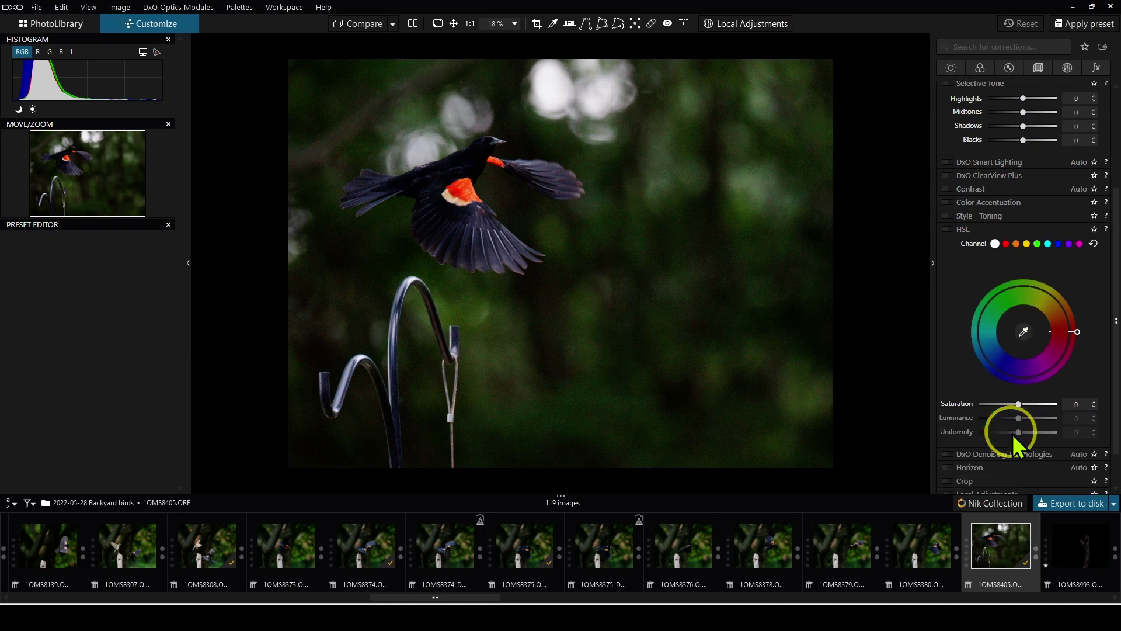
pyautogui.click(1004, 231)
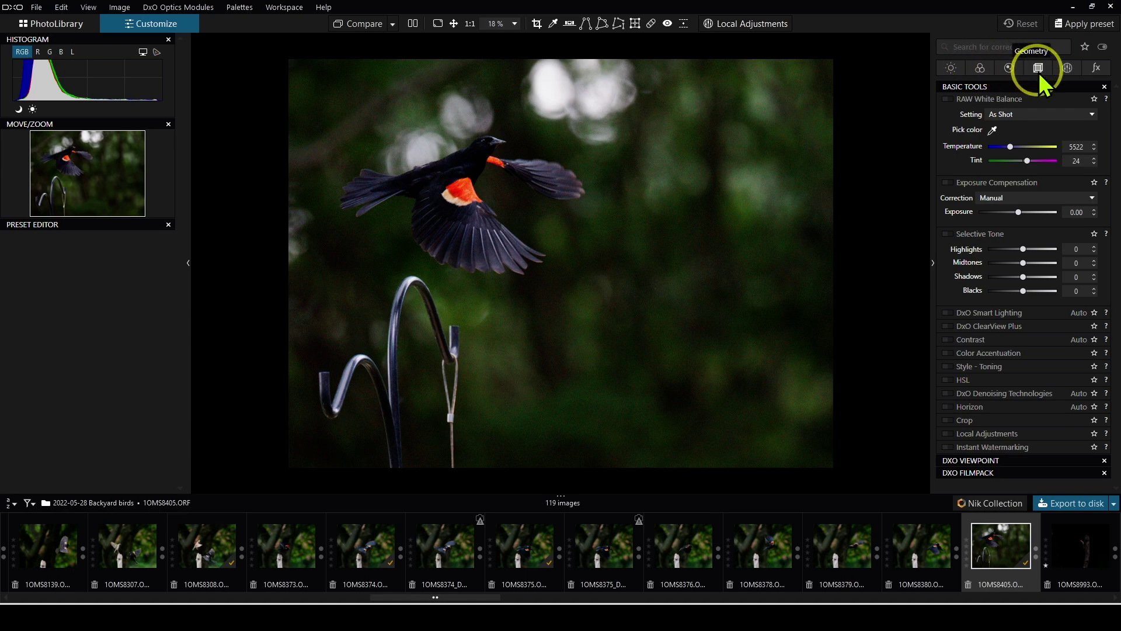
pyautogui.click(952, 71)
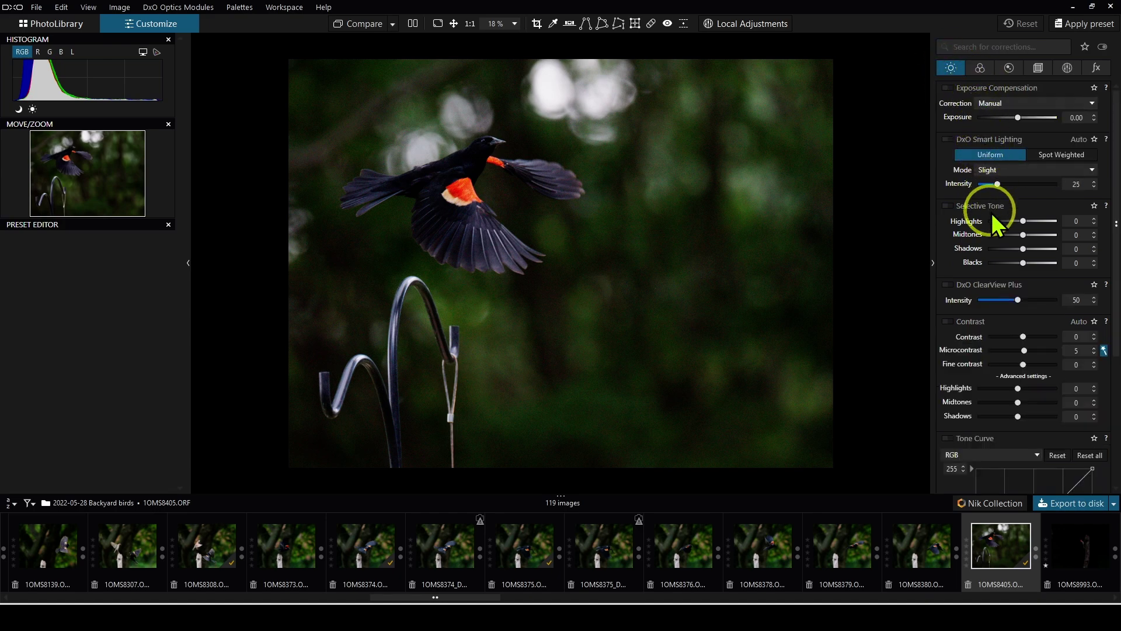
# Examine the Light corrections down to the Tone Curve and the Color corrections down to the HSL tool.
pyautogui.scroll(-6, 1011, 359)
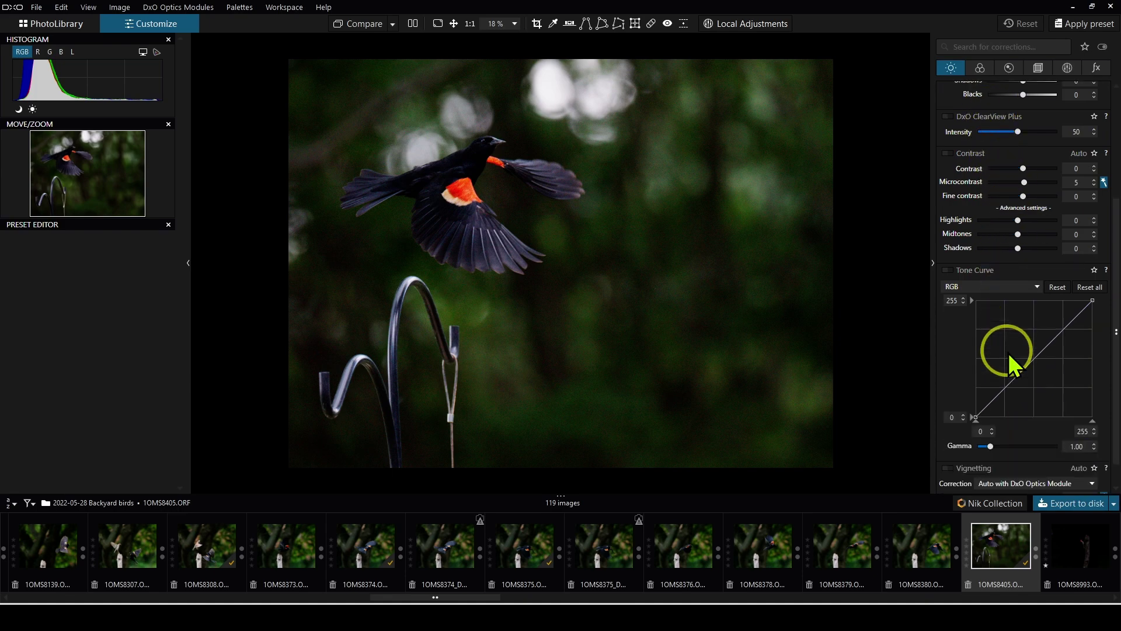
pyautogui.scroll(6, 1014, 359)
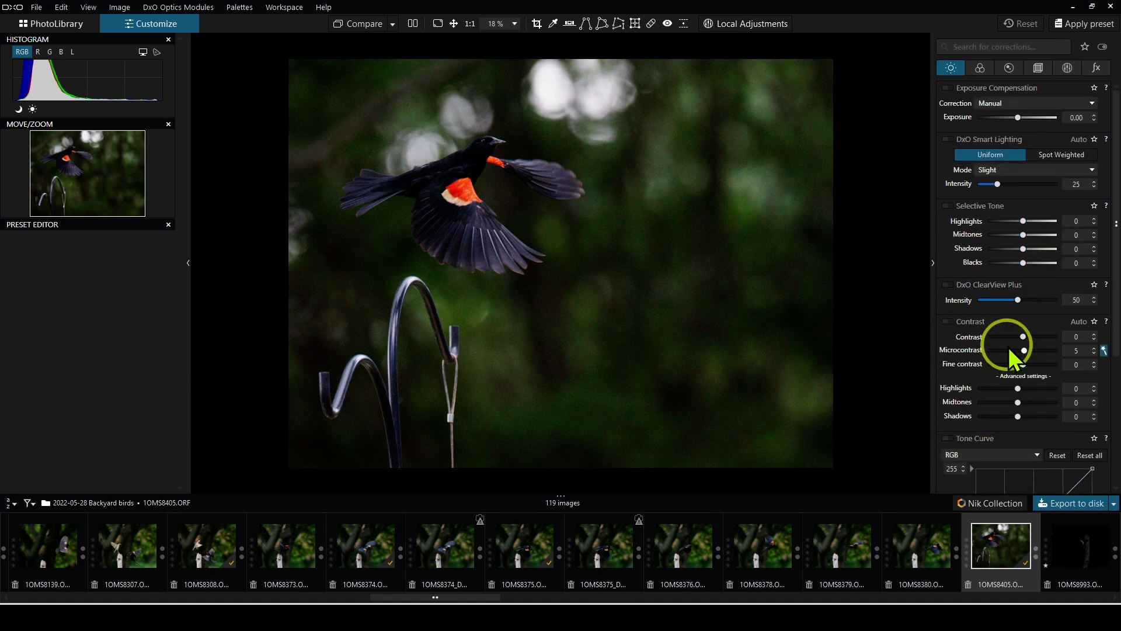
pyautogui.click(980, 67)
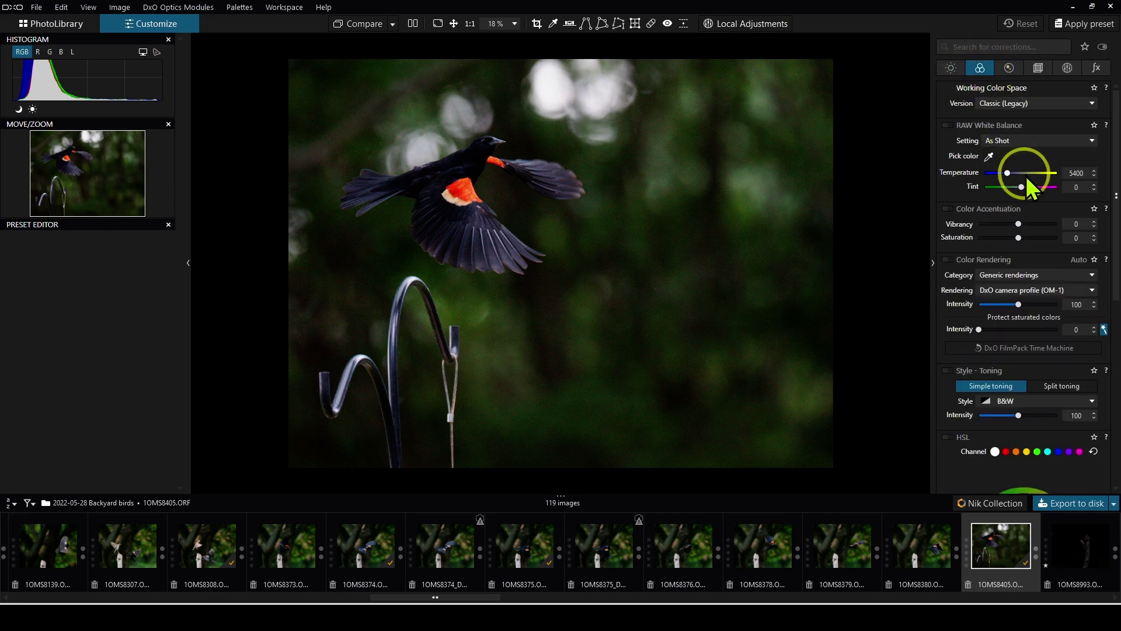
pyautogui.scroll(-5, 1025, 176)
pyautogui.scroll(1, 1021, 209)
pyautogui.scroll(2, 1021, 209)
# Compare the tools offered in the Detail, Color and Light correction categories, including the advanced Contrast settings.
pyautogui.click(1008, 68)
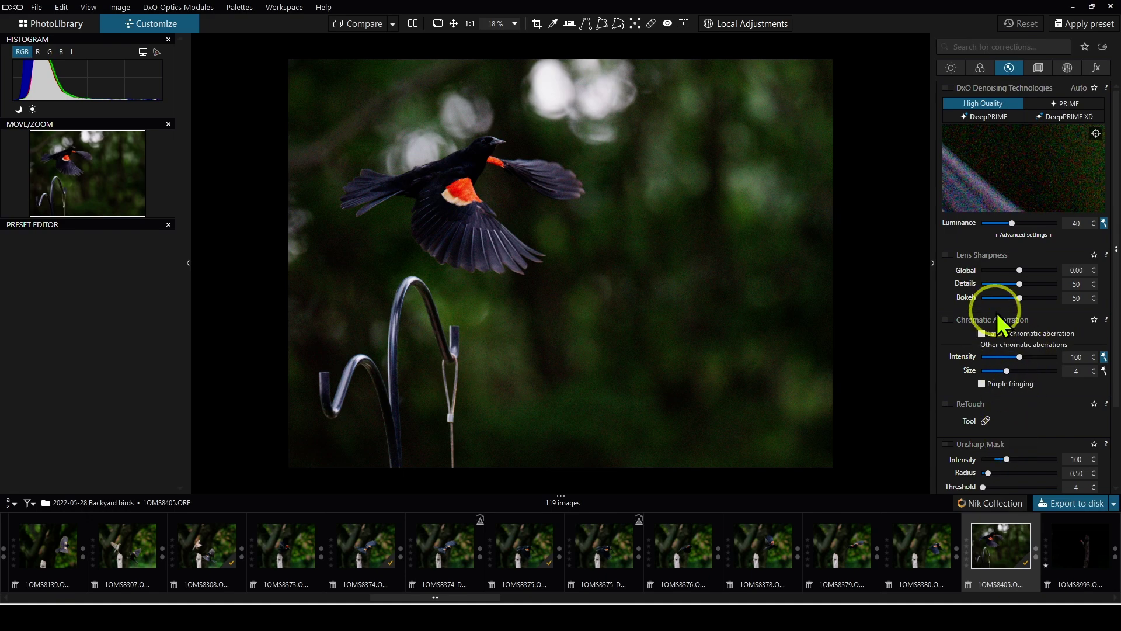
pyautogui.click(986, 75)
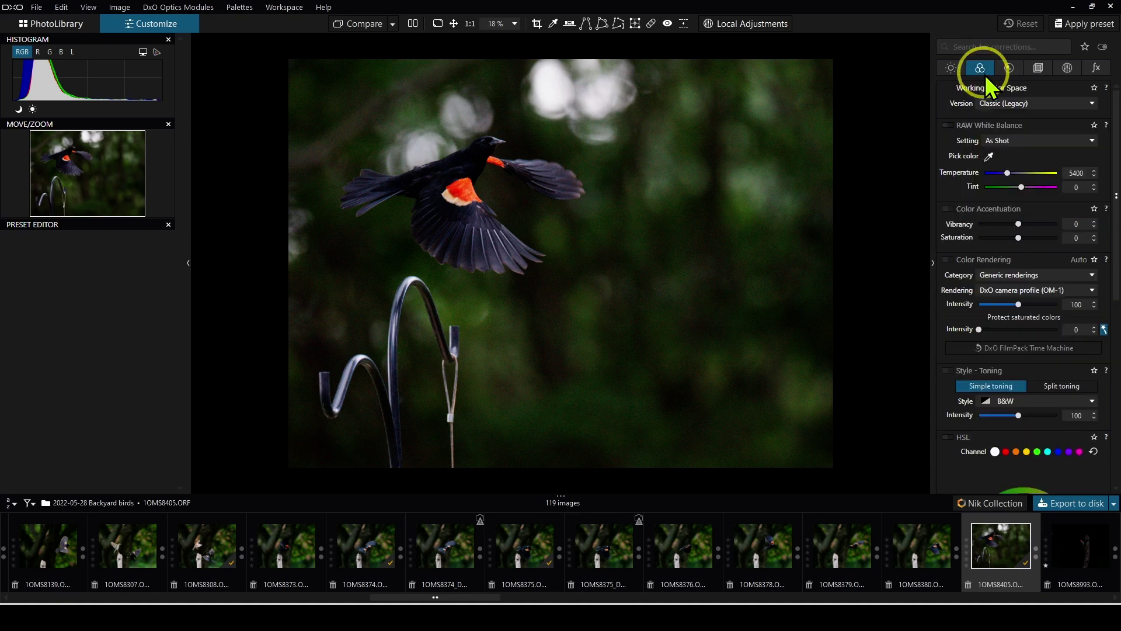
pyautogui.click(952, 69)
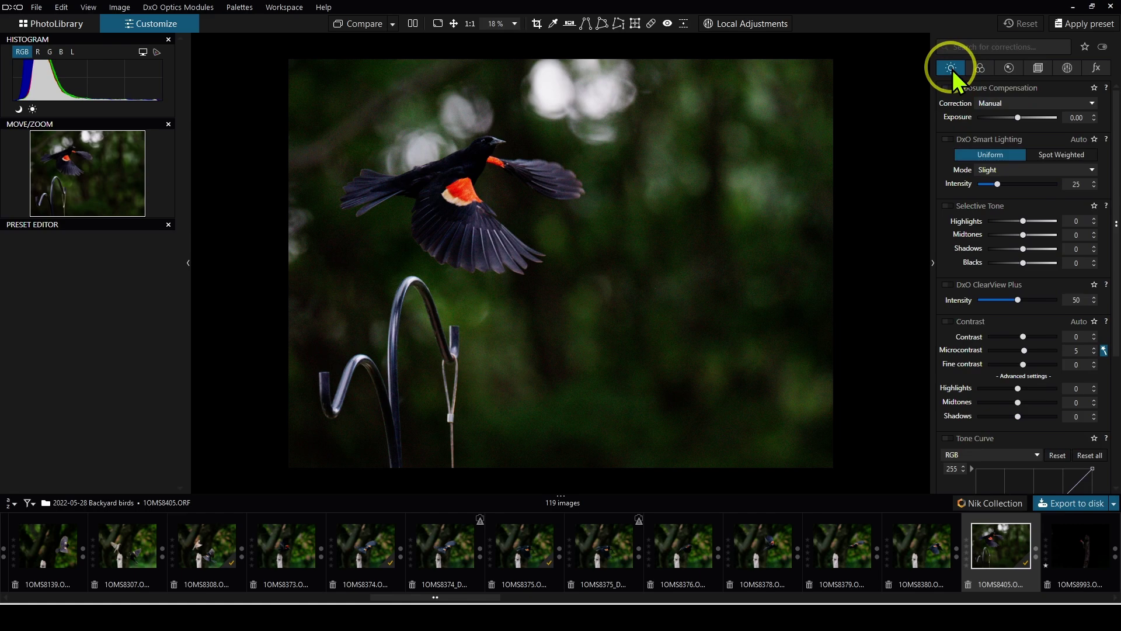
pyautogui.click(1009, 69)
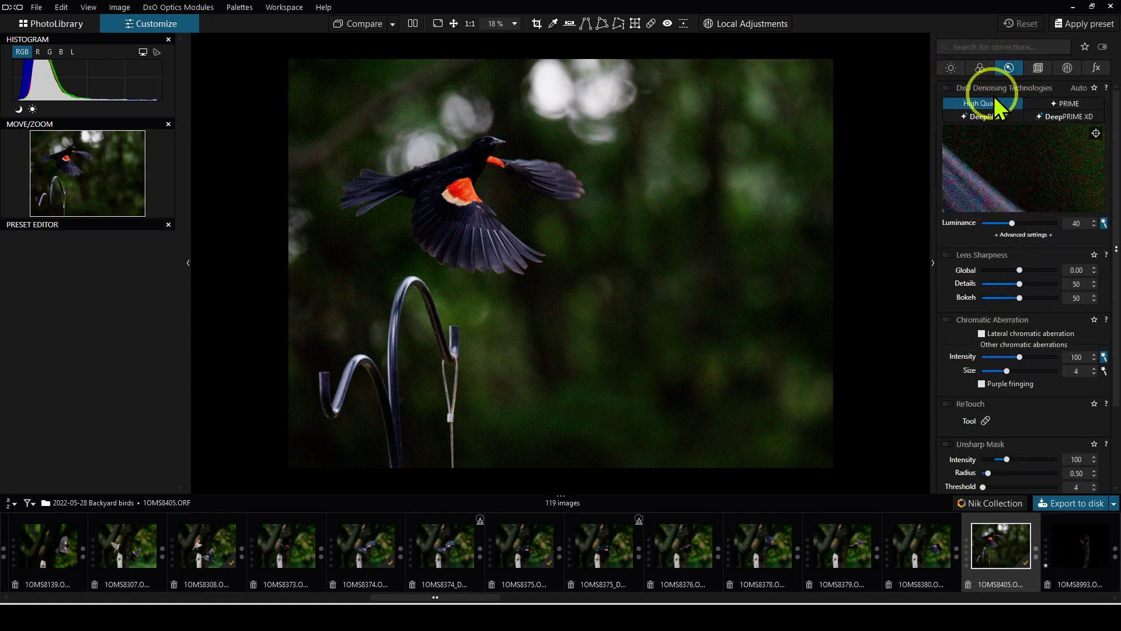
pyautogui.click(952, 70)
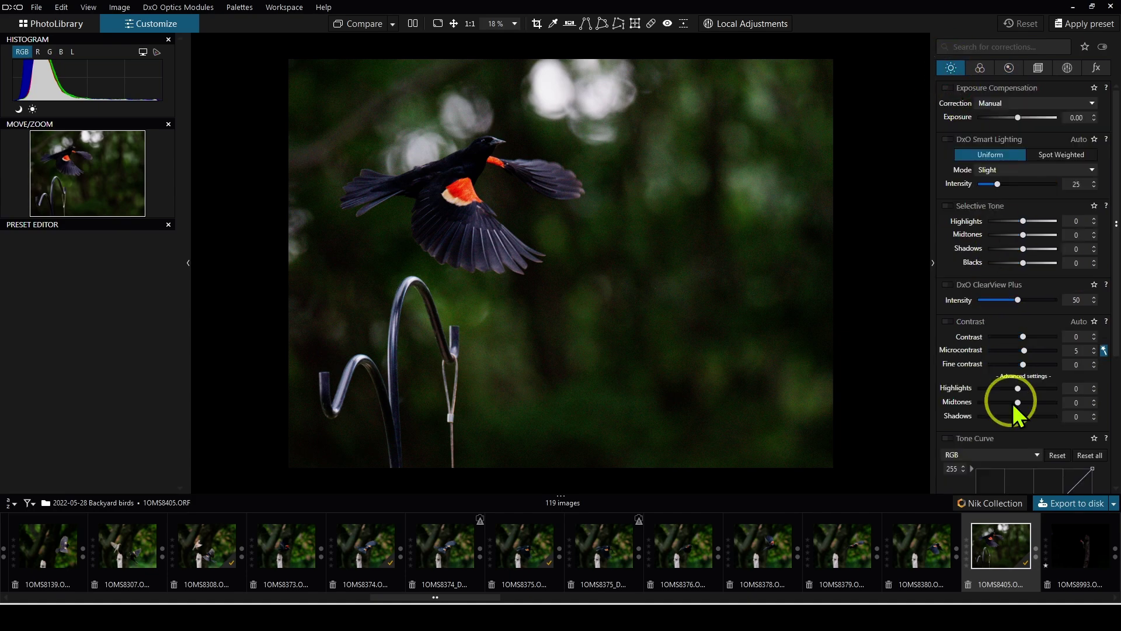
pyautogui.scroll(-2, 1008, 315)
pyautogui.scroll(2, 1008, 325)
pyautogui.scroll(-4, 1009, 304)
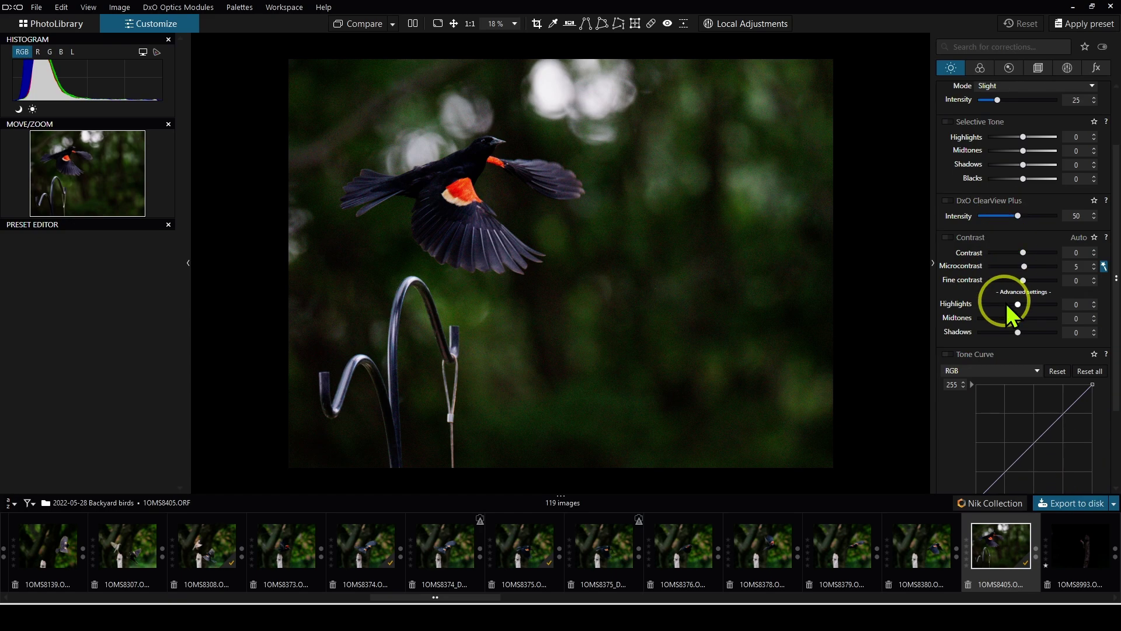
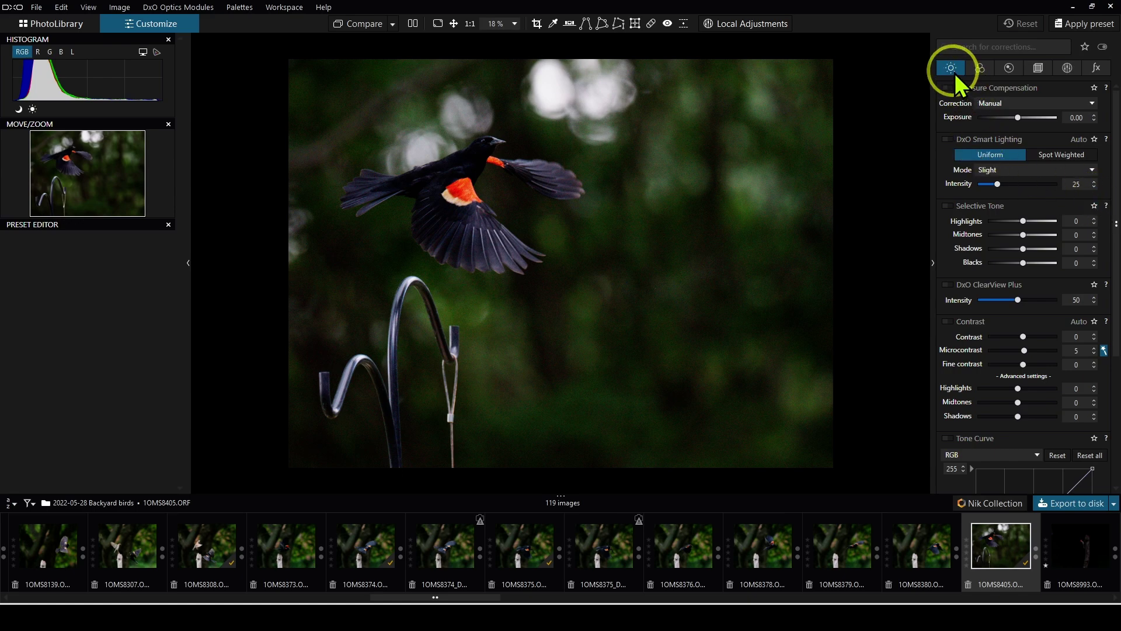
# Mark the Exposure Compensation, Selective Tone and Contrast corrections as favorites.
pyautogui.click(1093, 88)
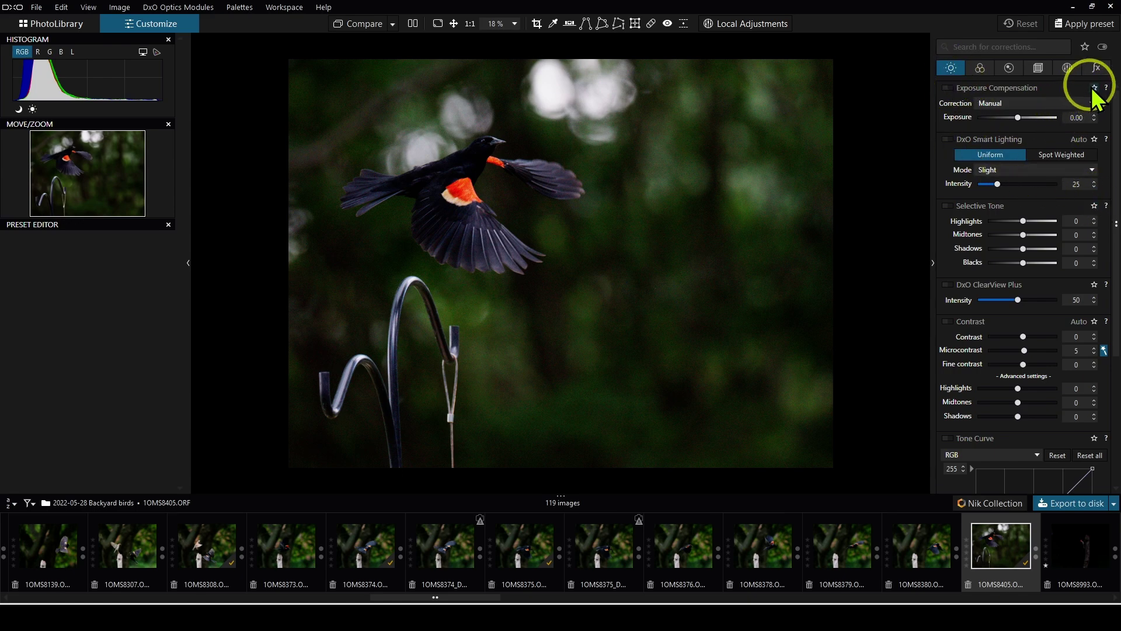
pyautogui.click(1093, 205)
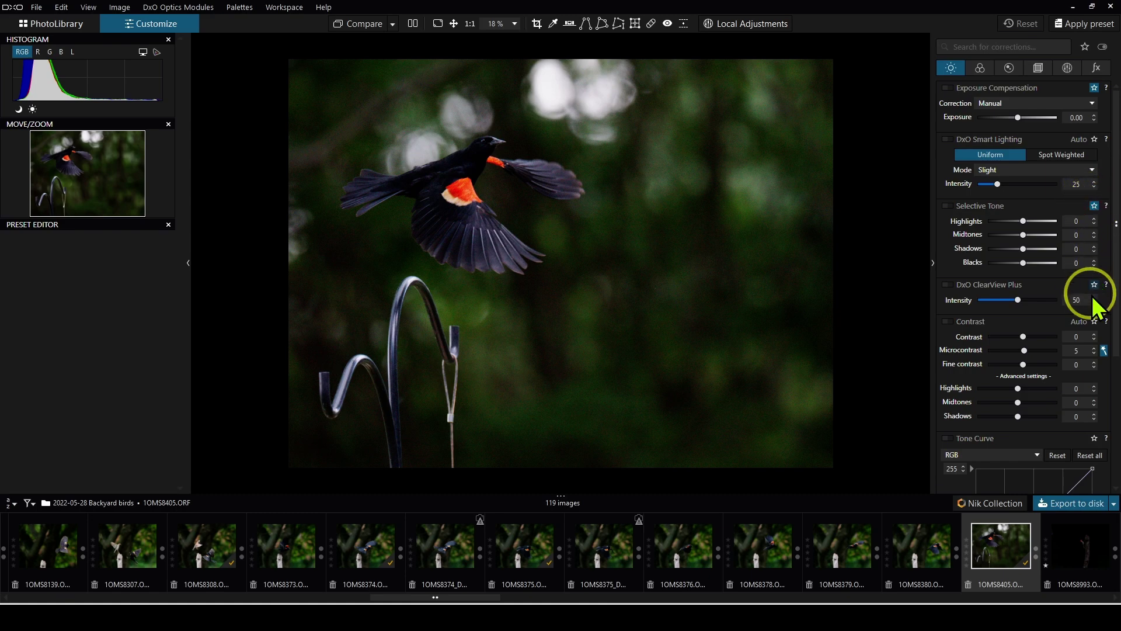
pyautogui.click(1093, 322)
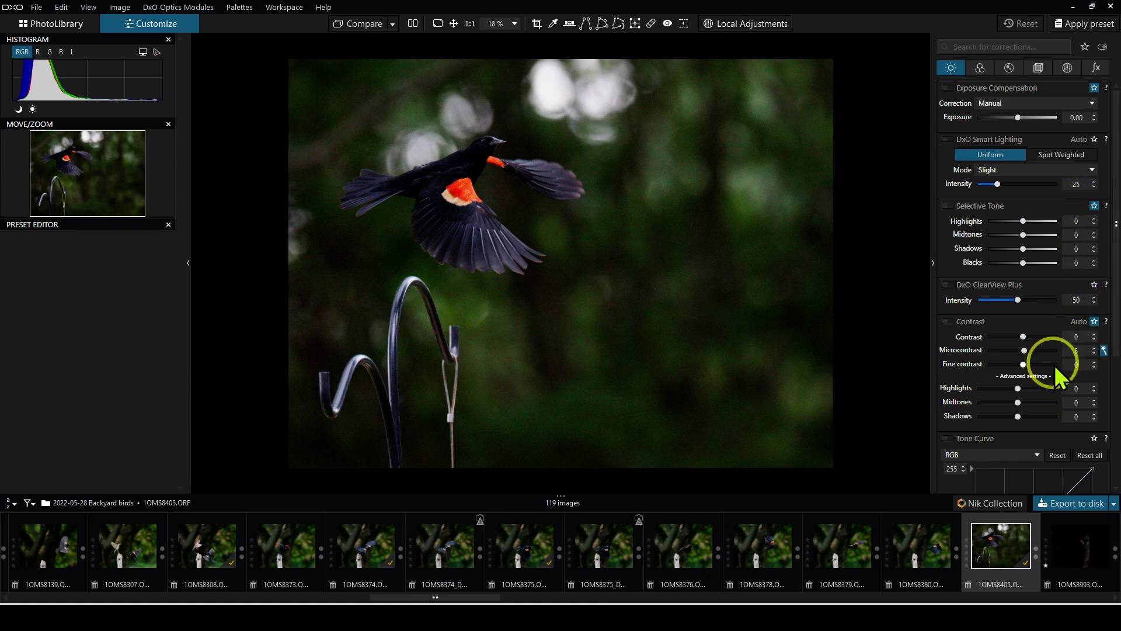
# Mark the RAW White Balance, Color Accentuation and Crop corrections as favorites.
pyautogui.click(979, 68)
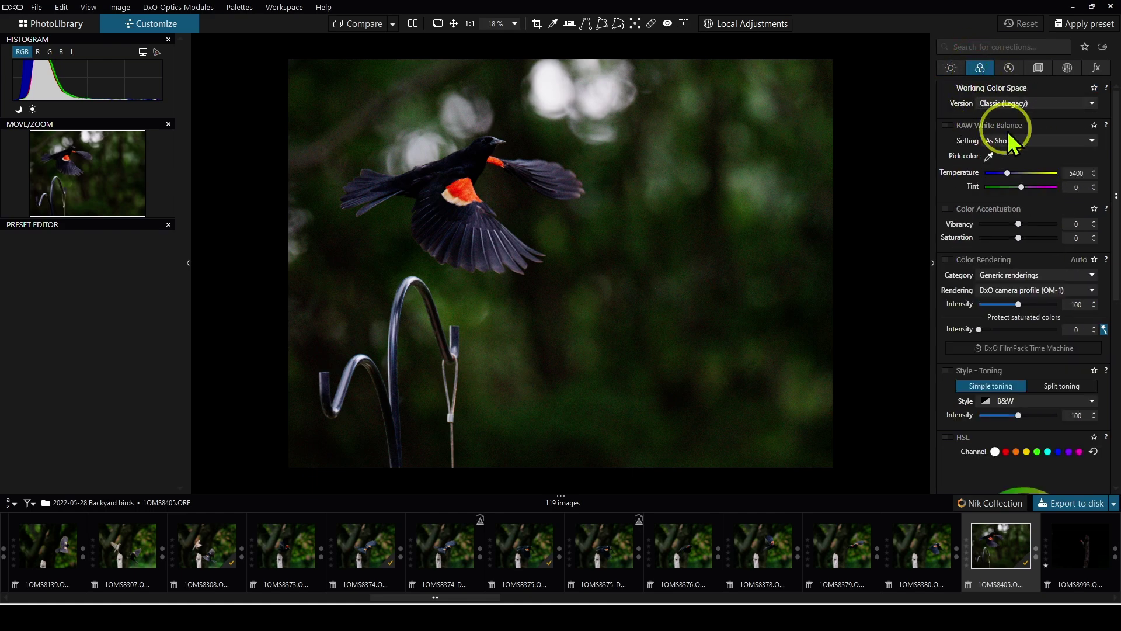
pyautogui.click(1094, 125)
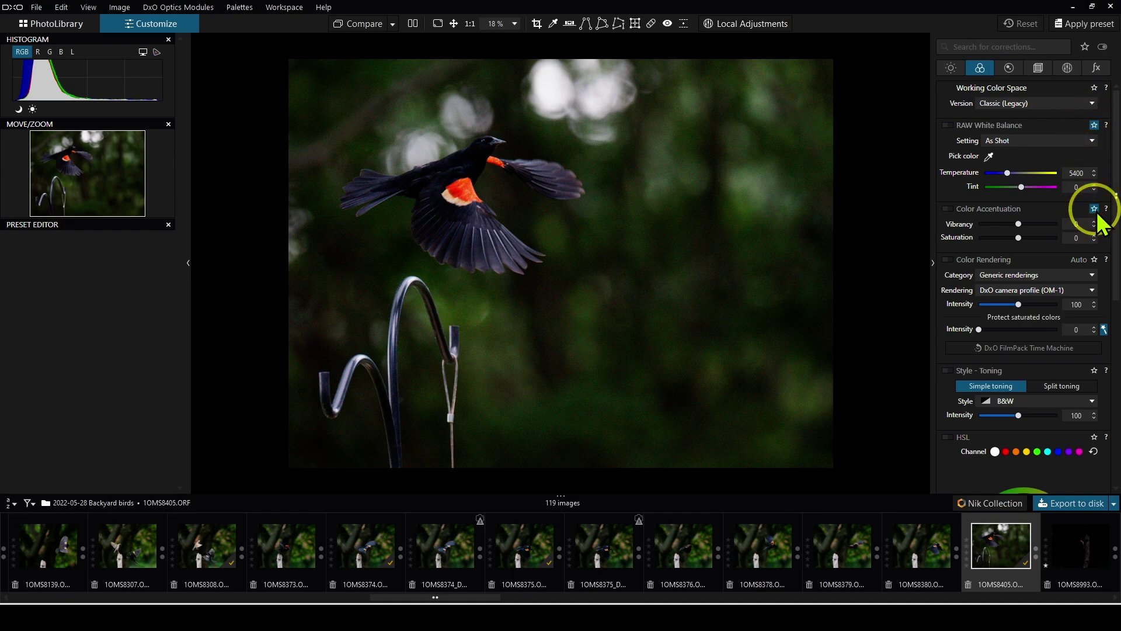
pyautogui.click(1008, 74)
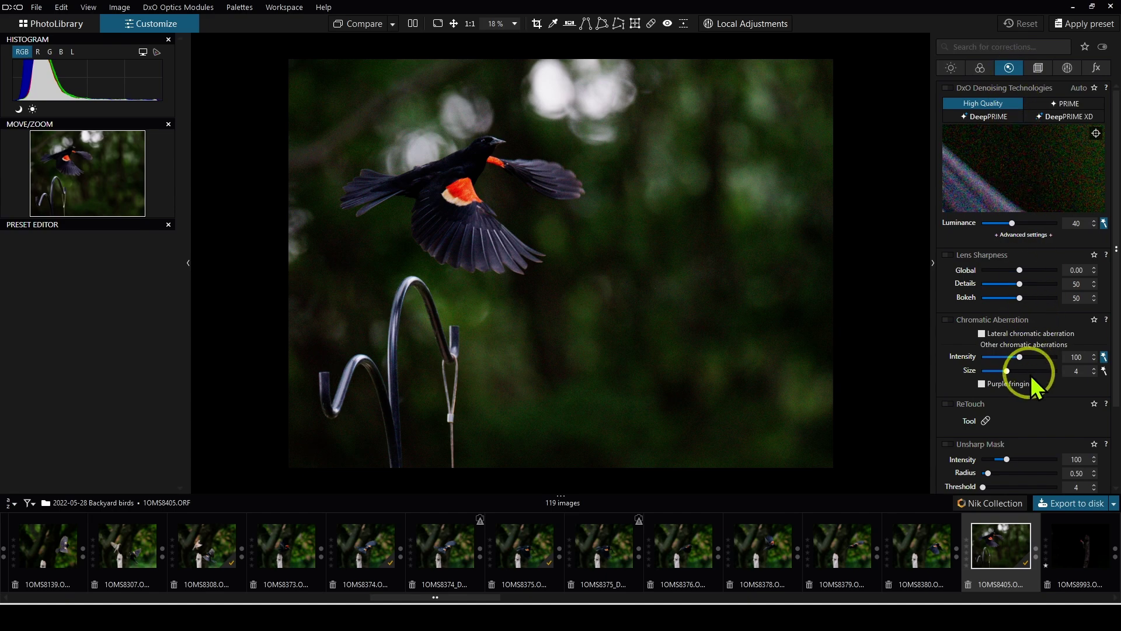
pyautogui.scroll(-3, 1028, 350)
pyautogui.scroll(3, 1030, 350)
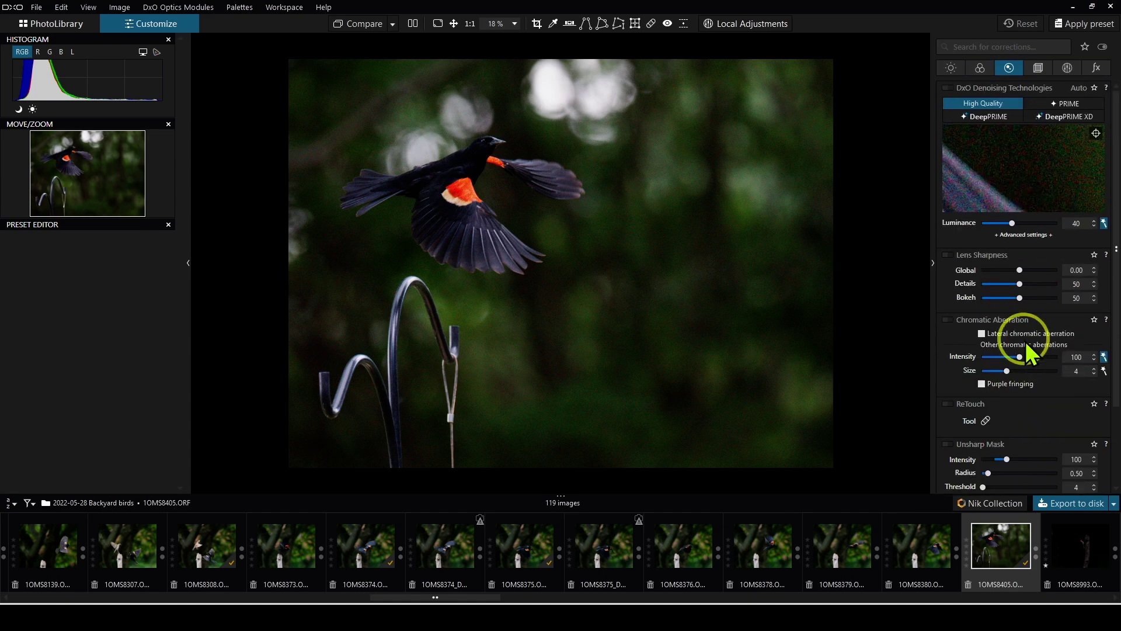
pyautogui.click(1039, 69)
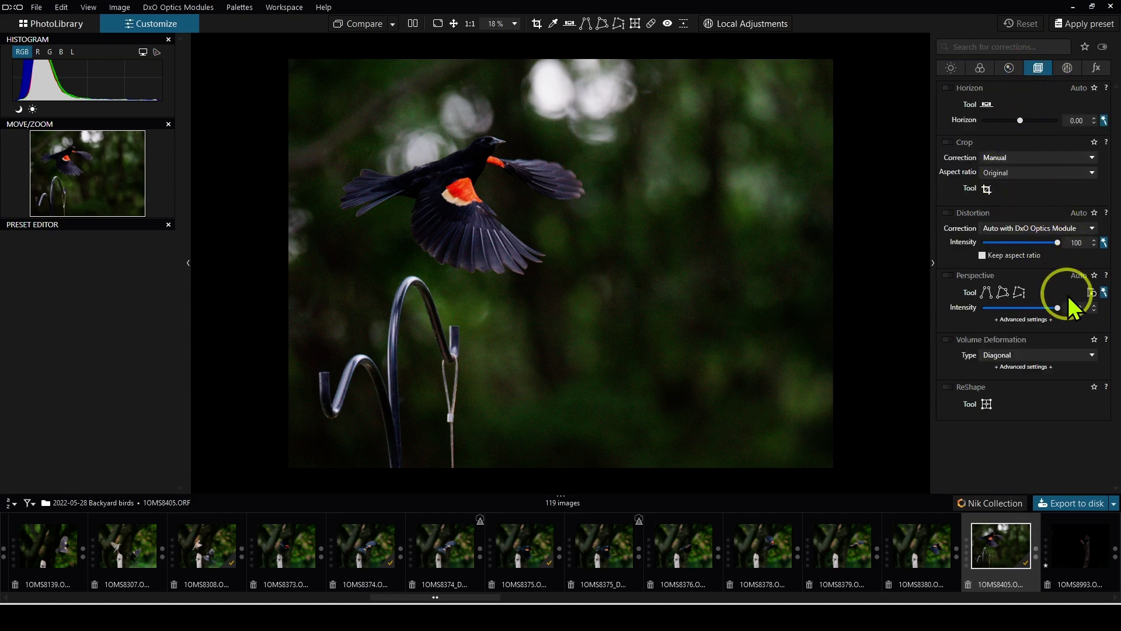
pyautogui.click(1094, 142)
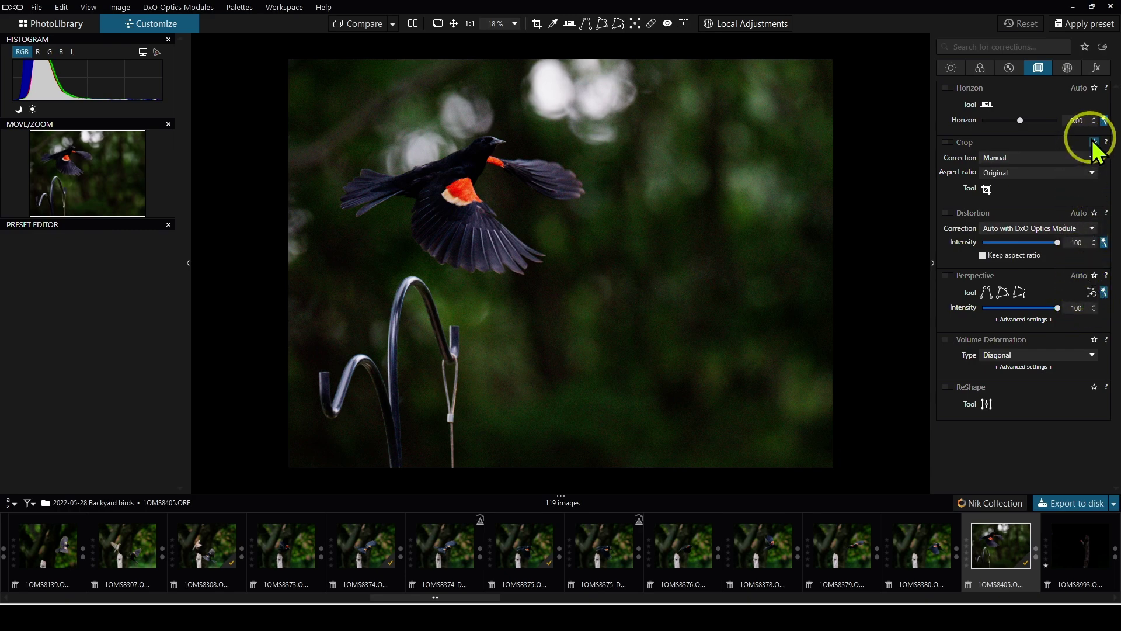
# Check the local adjustment and effects categories, and limit the Light corrections to favorites only.
pyautogui.click(1068, 68)
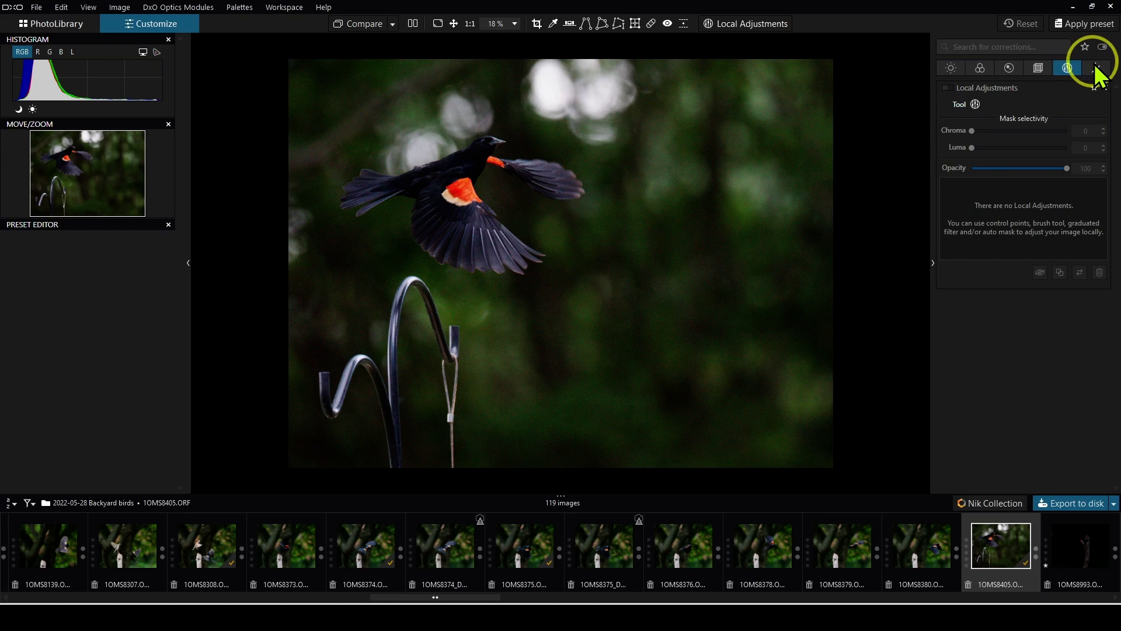
pyautogui.click(1096, 68)
pyautogui.click(1060, 64)
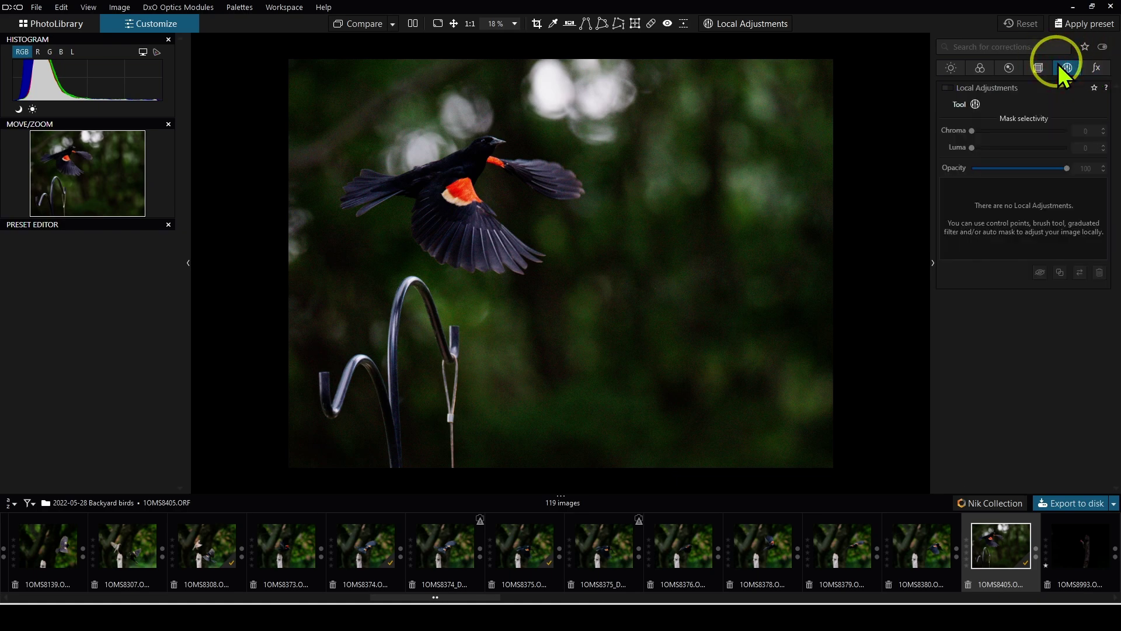
pyautogui.click(952, 69)
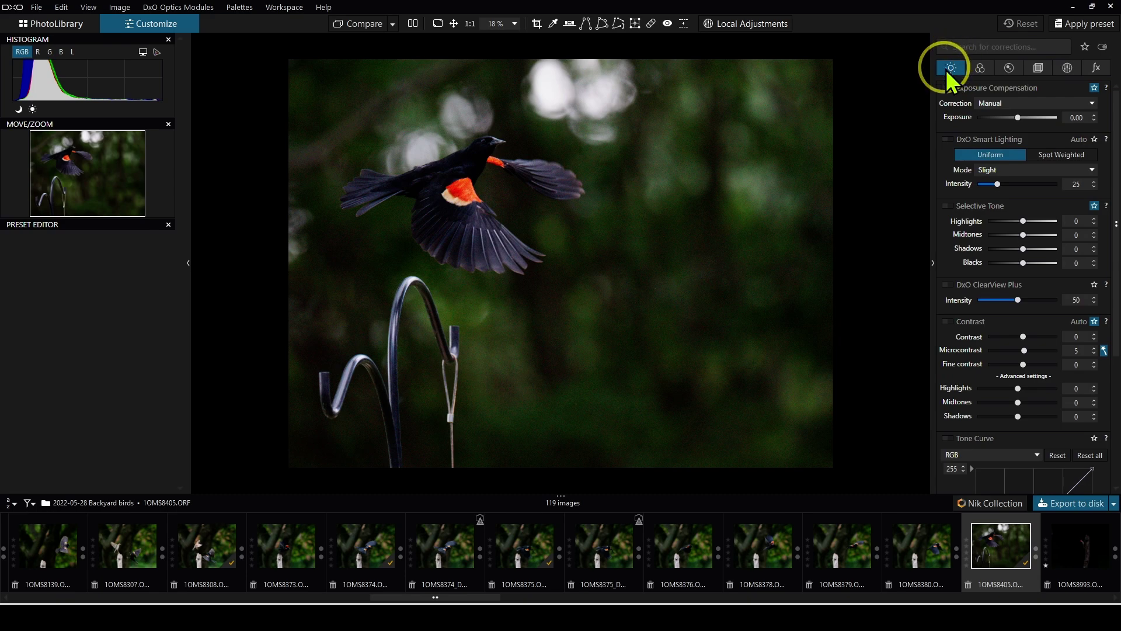
pyautogui.click(1085, 46)
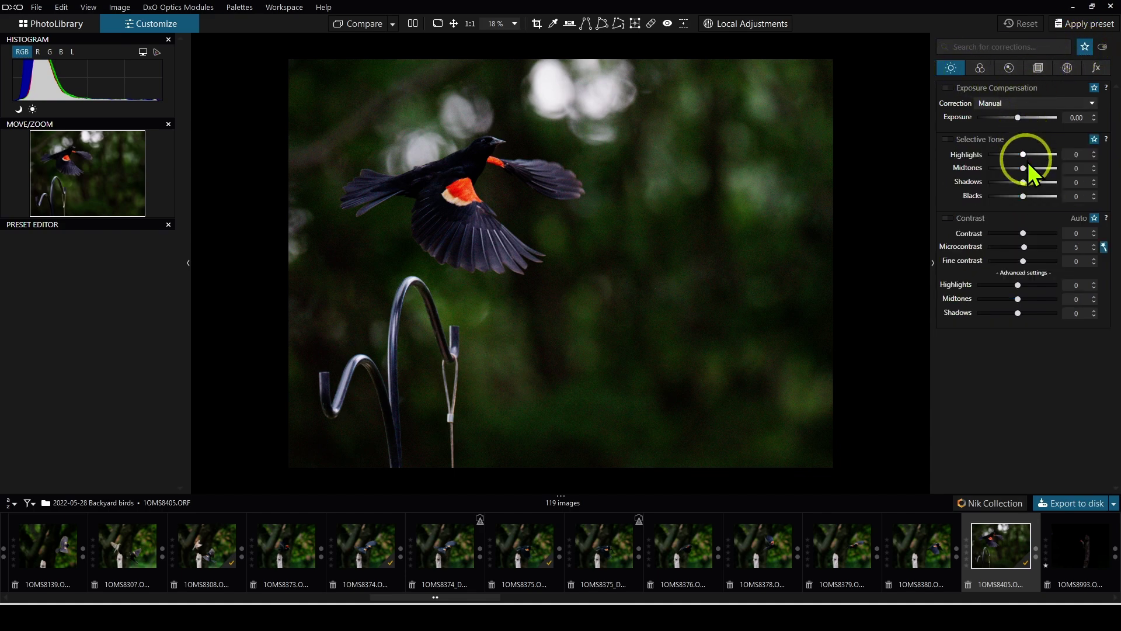
# View the favorite Color and Light corrections, and turn off the category filter to list all favorites together.
pyautogui.click(980, 68)
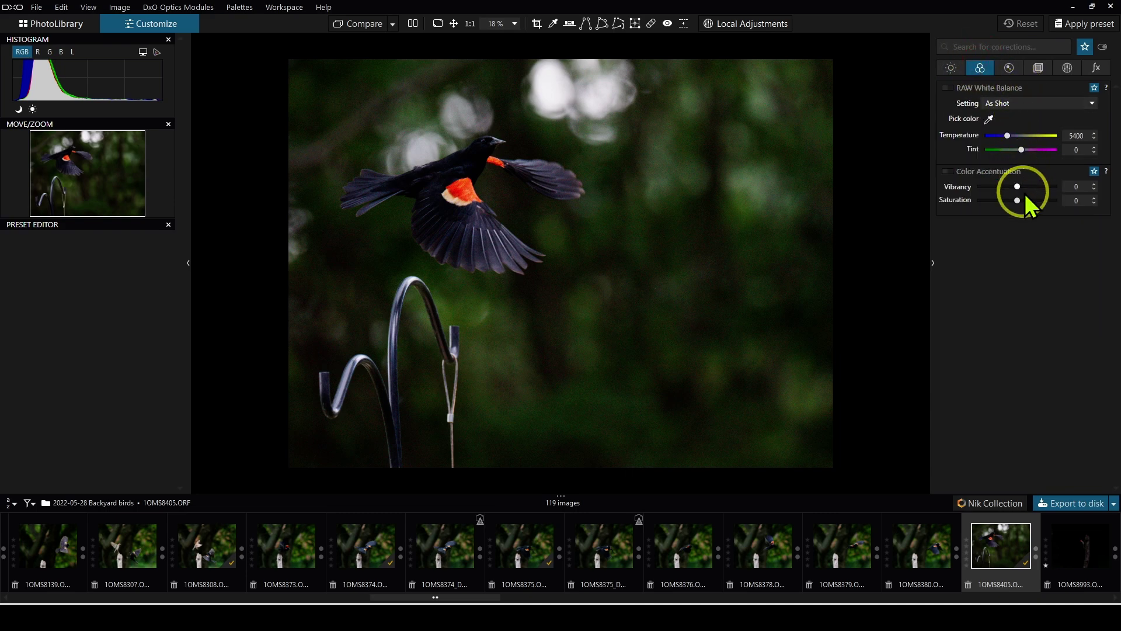
pyautogui.click(955, 70)
pyautogui.click(981, 68)
pyautogui.click(961, 68)
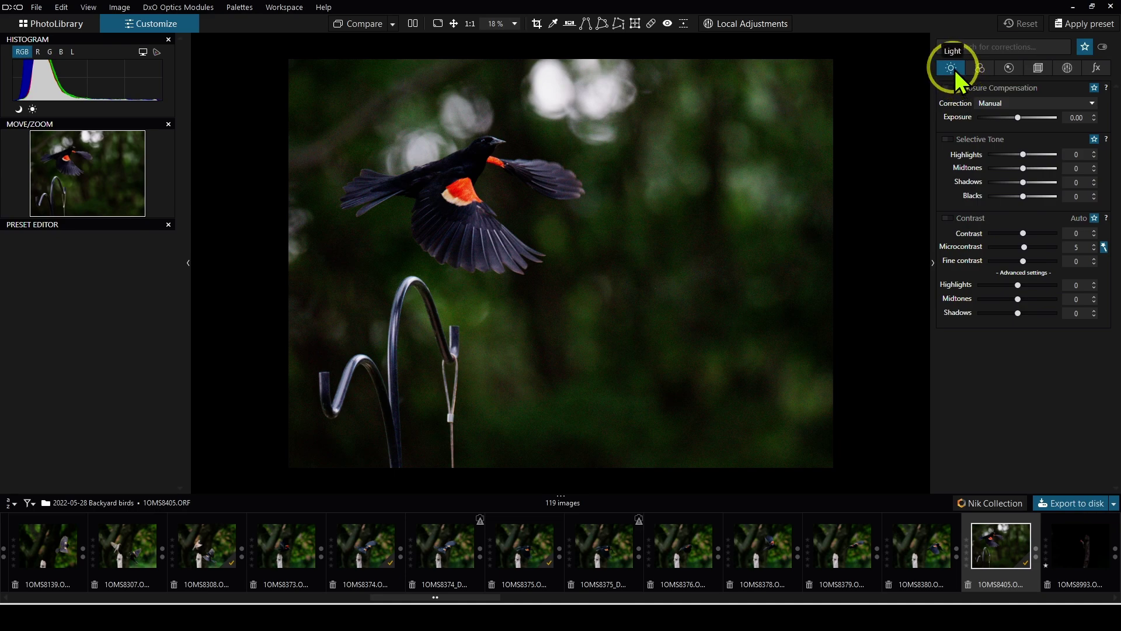
pyautogui.click(954, 69)
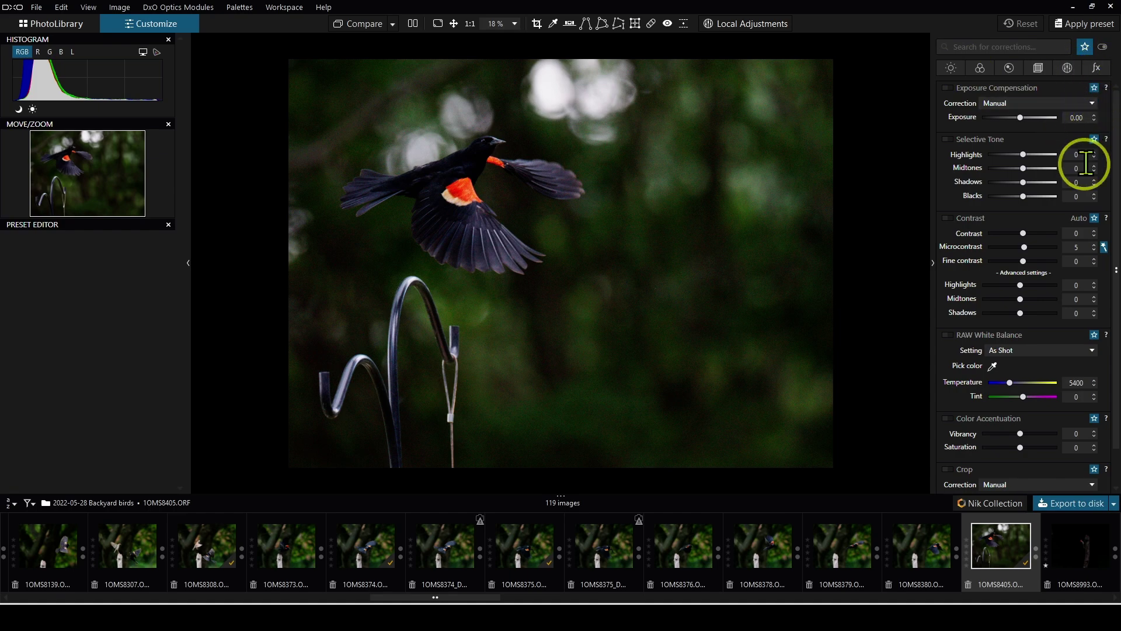
# Look through the combined list of favorite corrections from Exposure Compensation to Crop.
pyautogui.scroll(-1, 1062, 268)
pyautogui.scroll(1, 1054, 347)
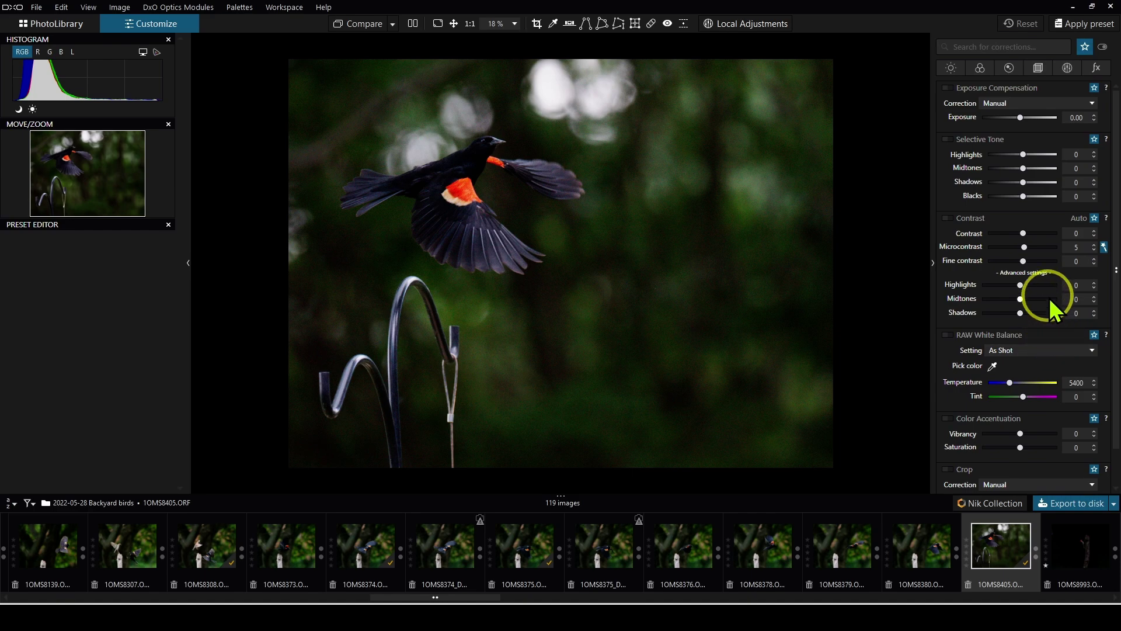
pyautogui.scroll(-1, 1047, 303)
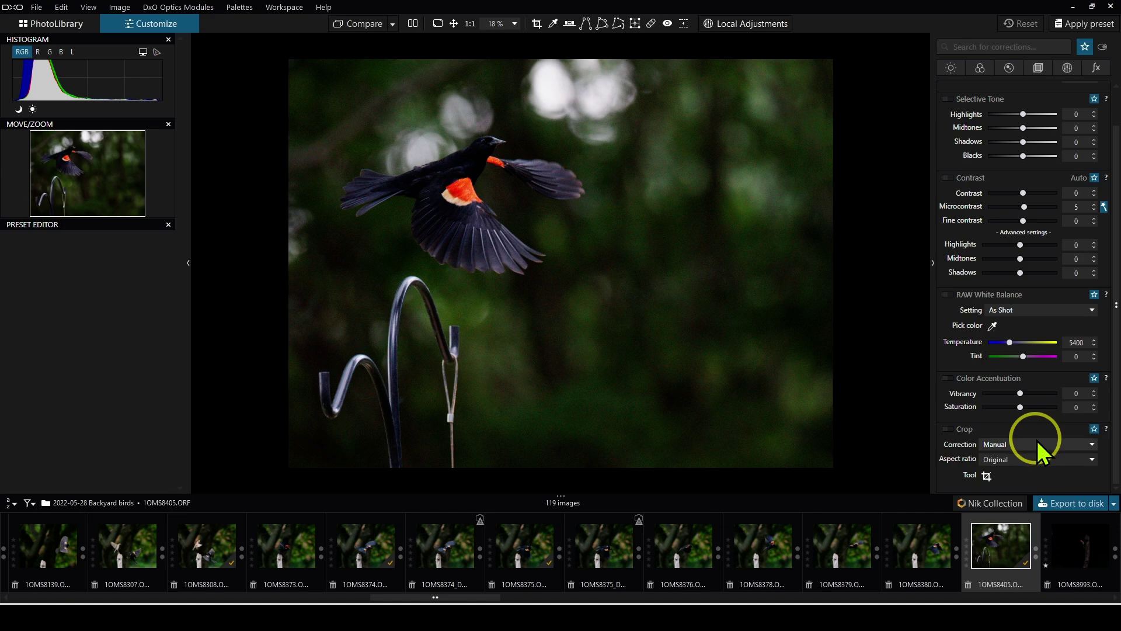
pyautogui.scroll(1, 1038, 422)
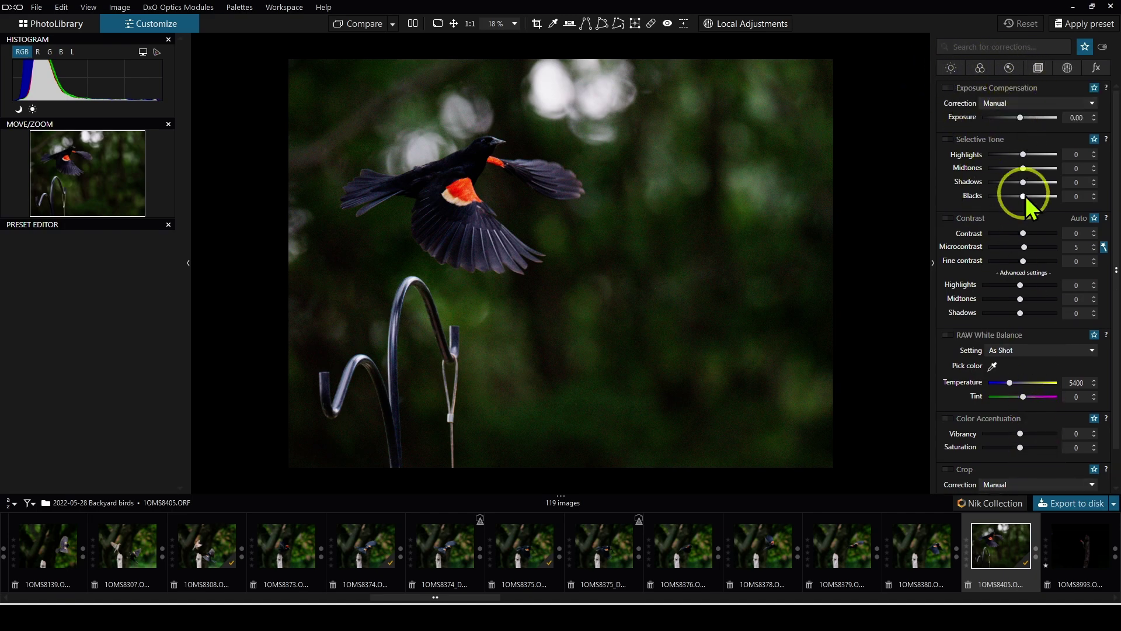
pyautogui.scroll(-1, 1046, 330)
pyautogui.scroll(1, 1044, 327)
pyautogui.scroll(-1, 1042, 322)
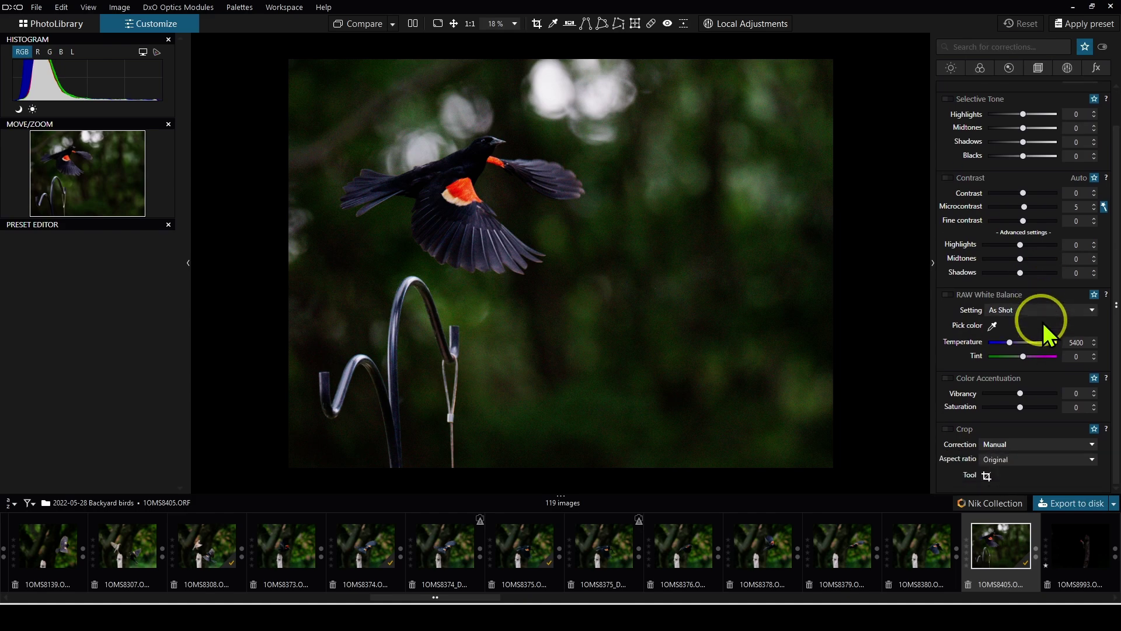
# Crop the photo tightly around the flying blackbird with the Original aspect ratio.
pyautogui.click(986, 475)
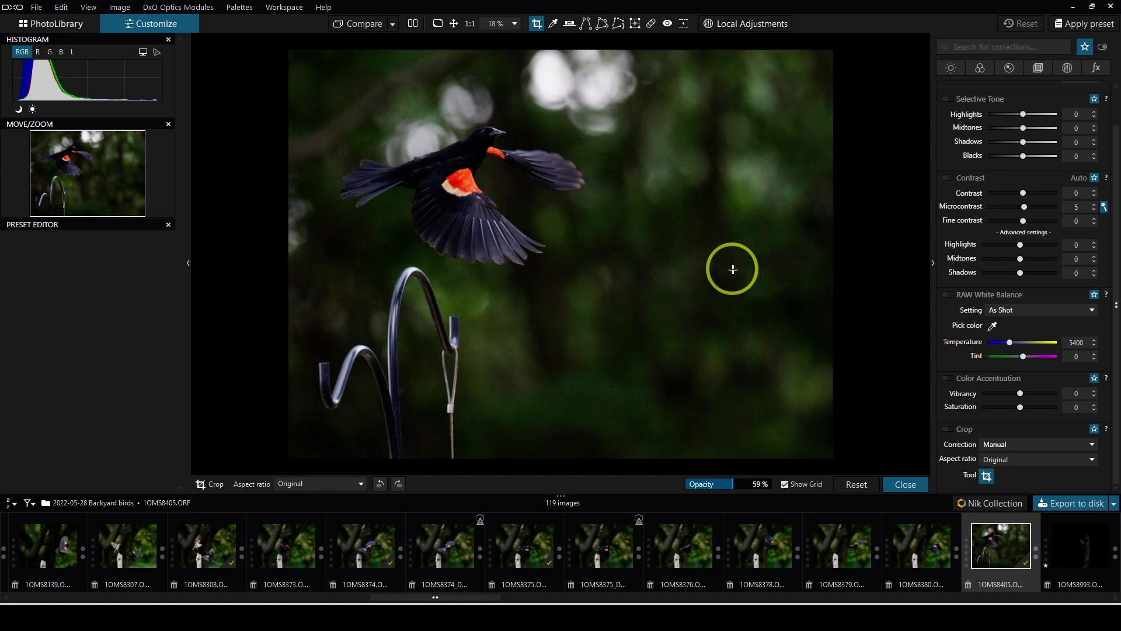
pyautogui.moveTo(317, 78); pyautogui.dragTo(630, 282)
pyautogui.press('Return')
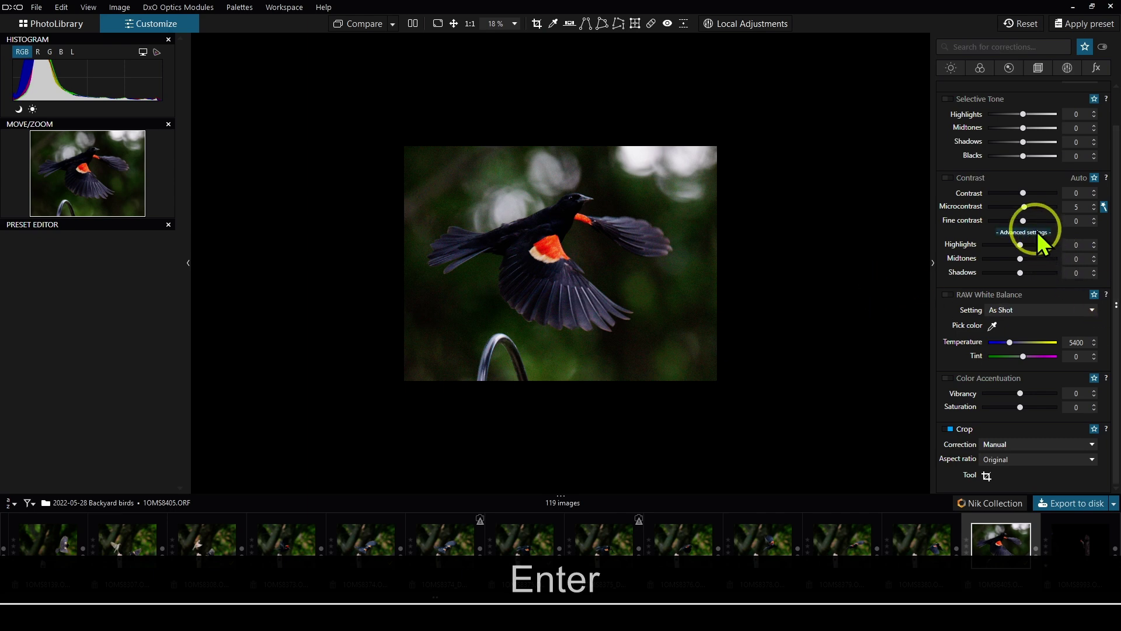
# Set the Selective Tone shadows to 23 and midtones to 18, and the exposure compensation to 0.40.
pyautogui.scroll(1, 1037, 233)
pyautogui.click(1032, 182)
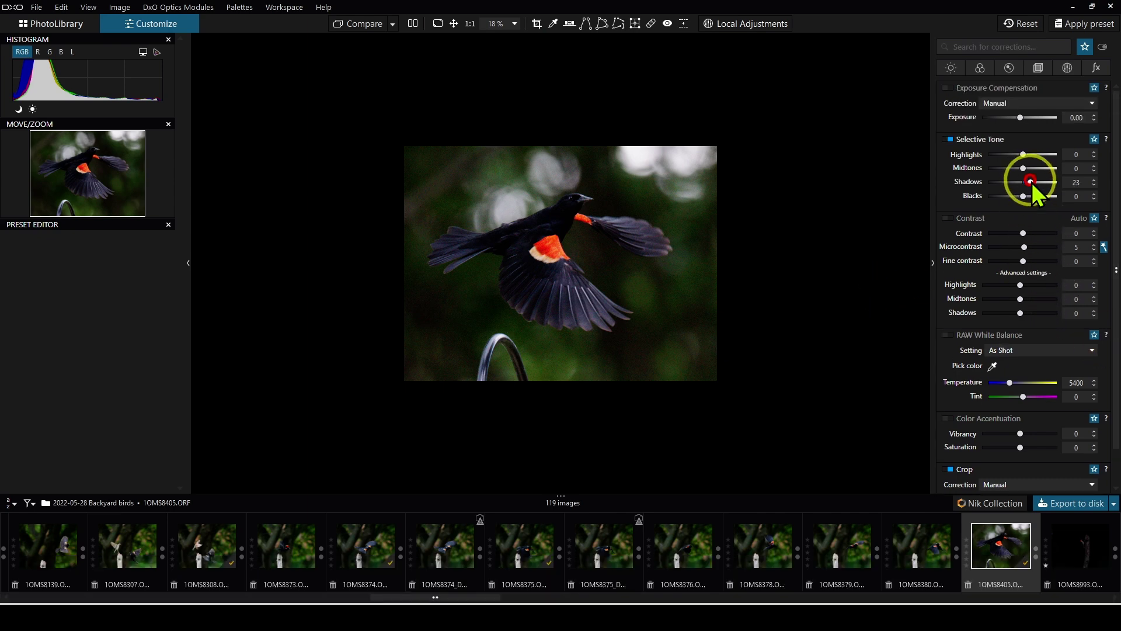
pyautogui.click(1029, 168)
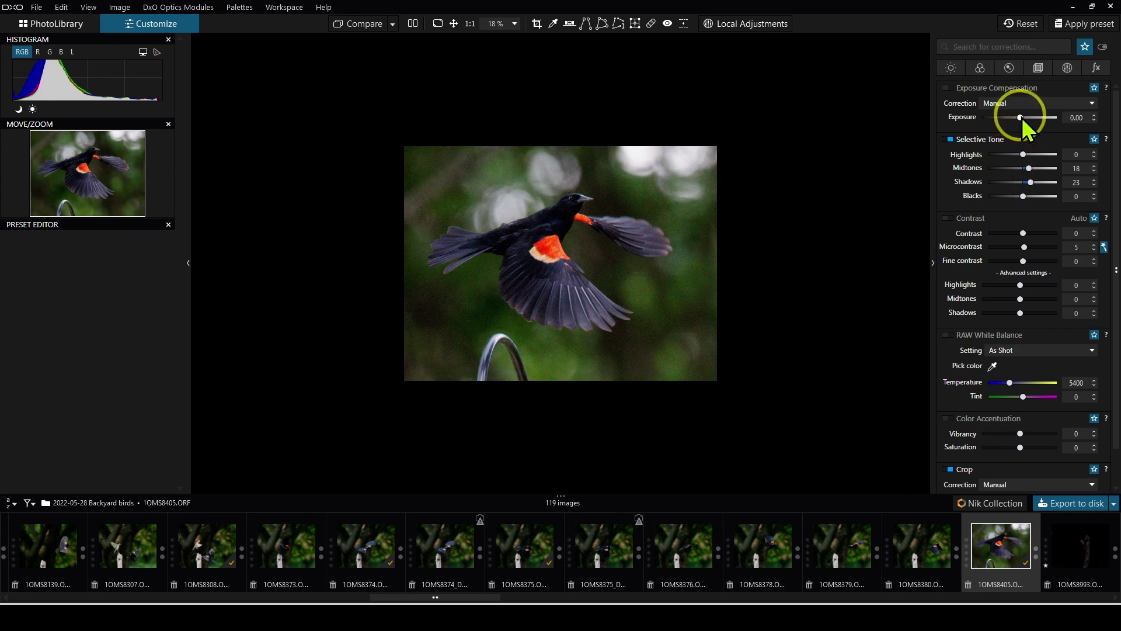
pyautogui.moveTo(1021, 117); pyautogui.dragTo(1024, 117)
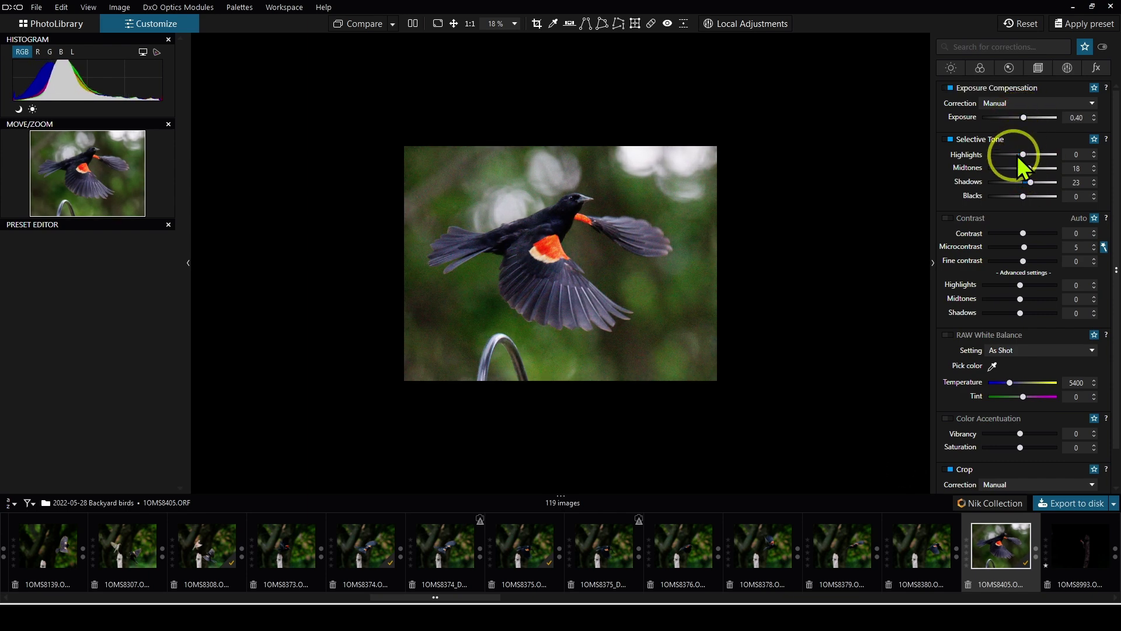
# Set the blackbird photo's contrast to 18.
pyautogui.click(1030, 234)
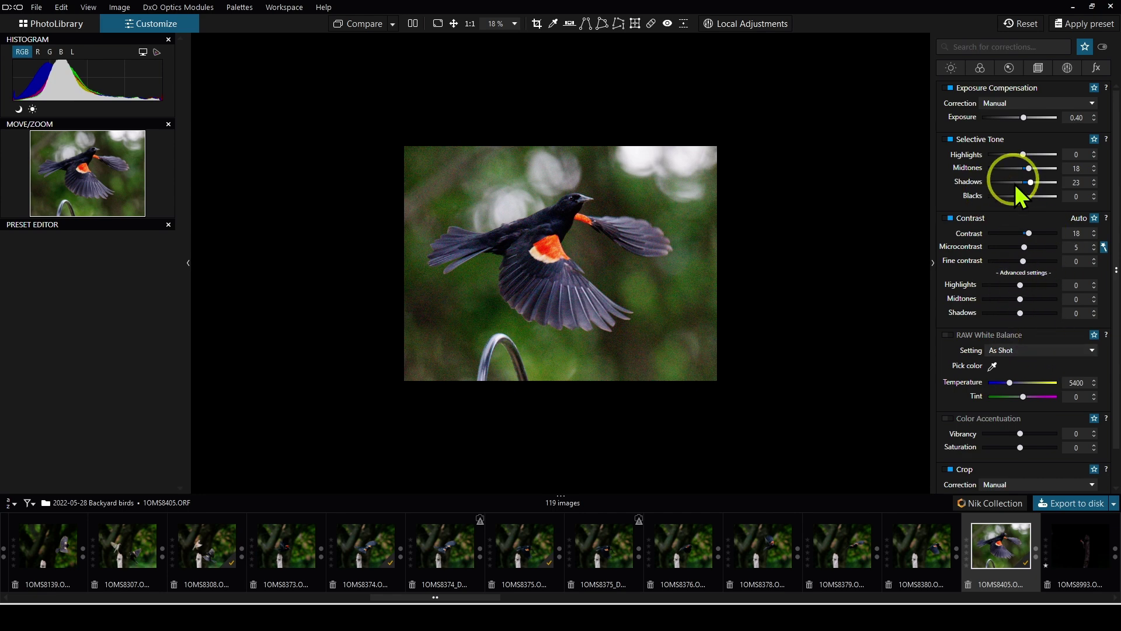
# Remove the curved metal hook below the bird with the ReTouch Repair brush, using the green background below the wing as source.
pyautogui.click(650, 25)
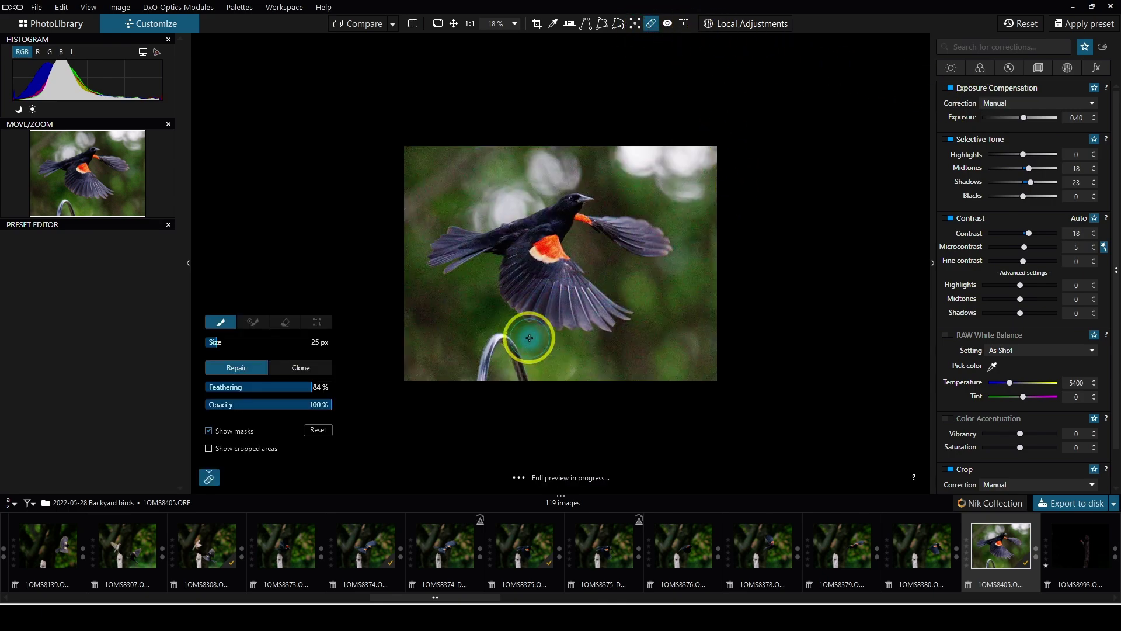
pyautogui.scroll(3, 529, 345)
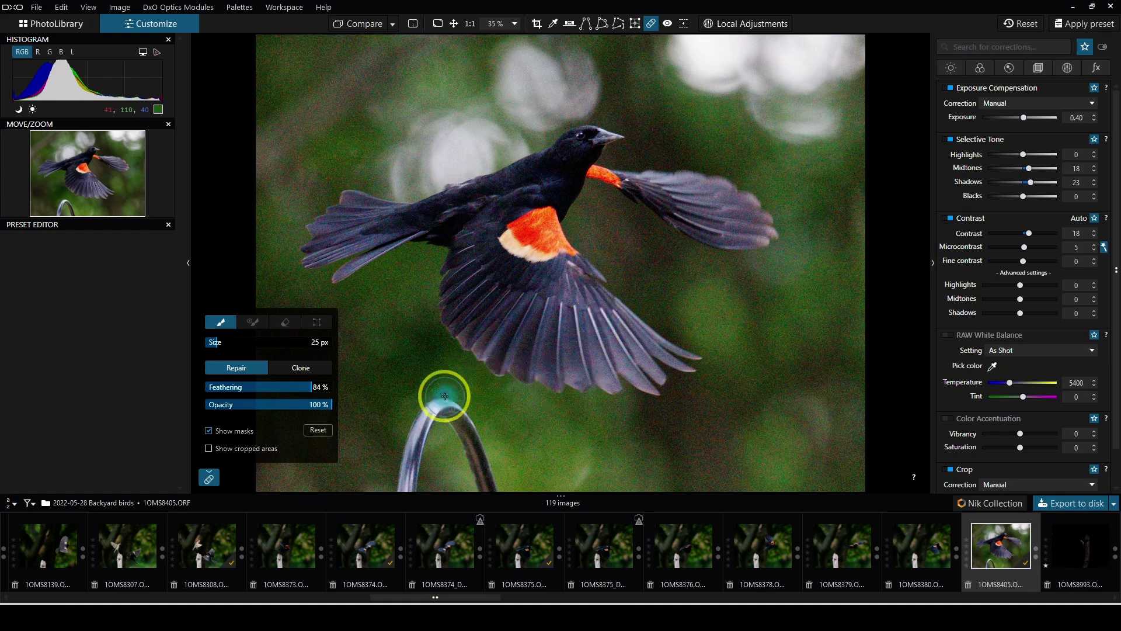
pyautogui.moveTo(403, 490)
pyautogui.mouseDown()
pyautogui.moveTo(439, 413)
pyautogui.moveTo(413, 420)
pyautogui.moveTo(449, 407)
pyautogui.moveTo(486, 495)
pyautogui.moveTo(481, 440)
pyautogui.moveTo(443, 405)
pyautogui.moveTo(421, 419)
pyautogui.moveTo(398, 485)
pyautogui.moveTo(425, 413)
pyautogui.moveTo(448, 429)
pyautogui.moveTo(480, 497)
pyautogui.moveTo(514, 496)
pyautogui.mouseUp()
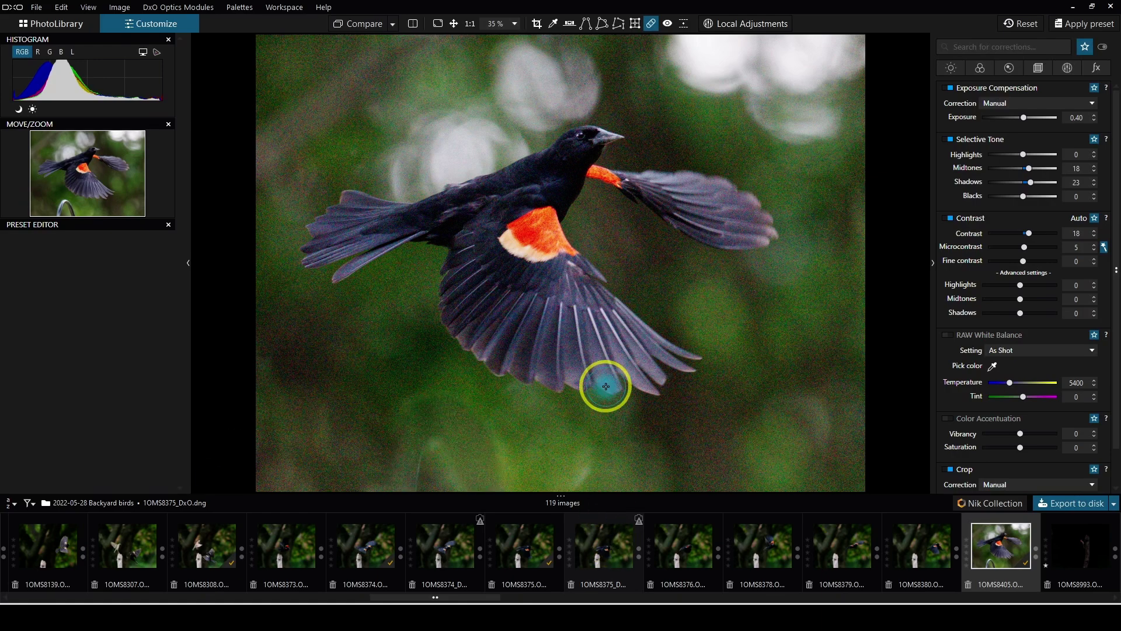
pyautogui.scroll(-2, 604, 383)
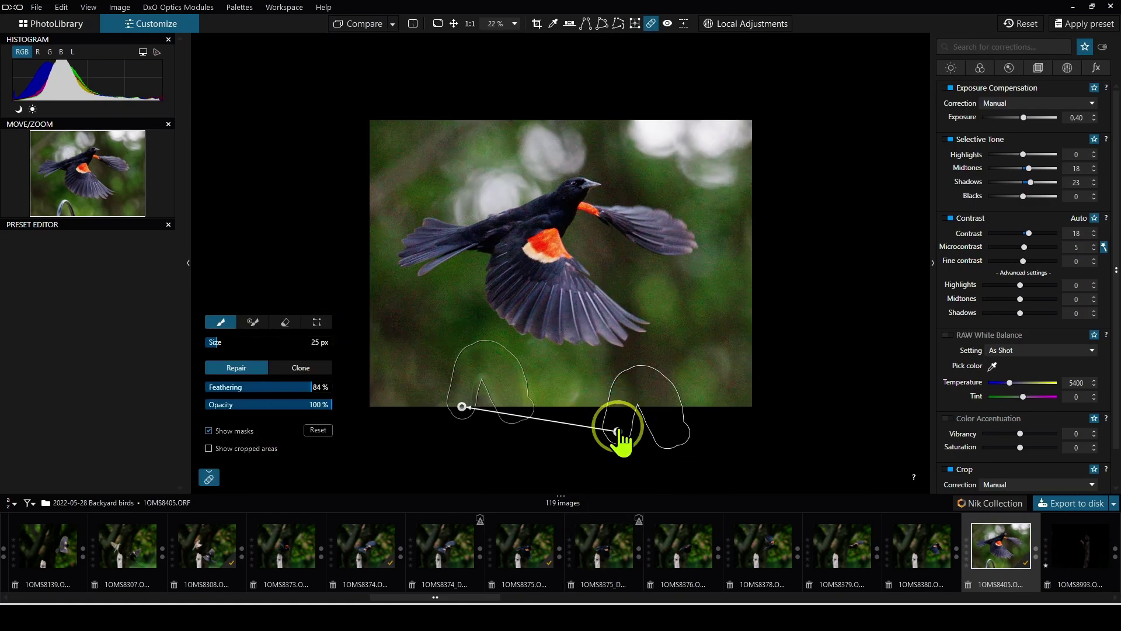
pyautogui.moveTo(617, 431); pyautogui.dragTo(665, 375)
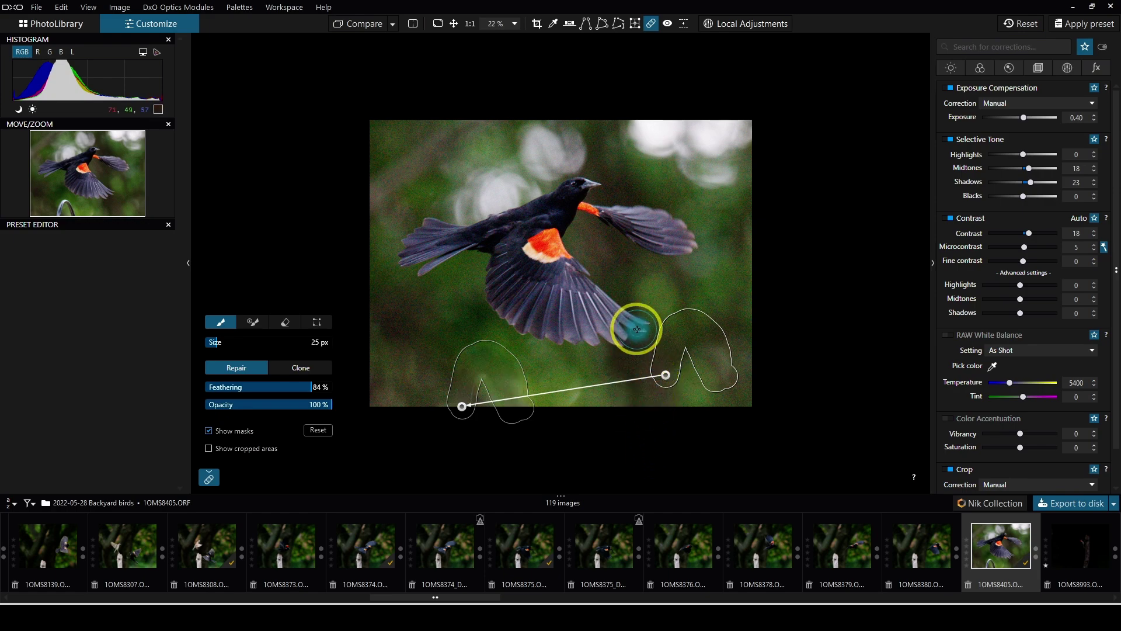
pyautogui.scroll(-1, 636, 325)
pyautogui.scroll(2, 635, 321)
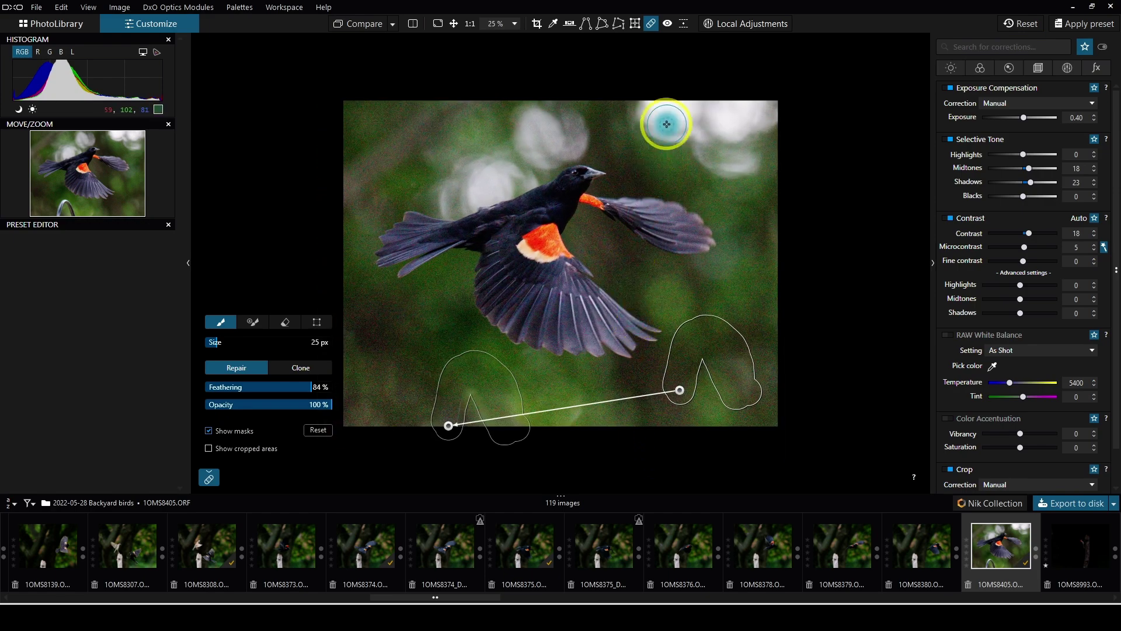
pyautogui.click(651, 24)
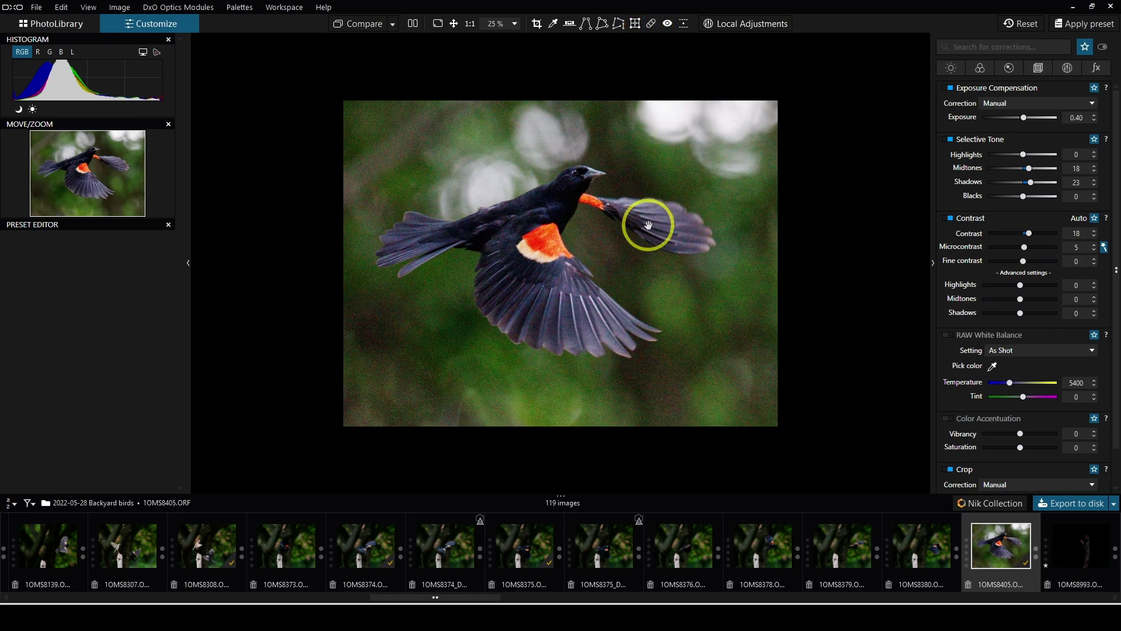
pyautogui.scroll(1, 646, 225)
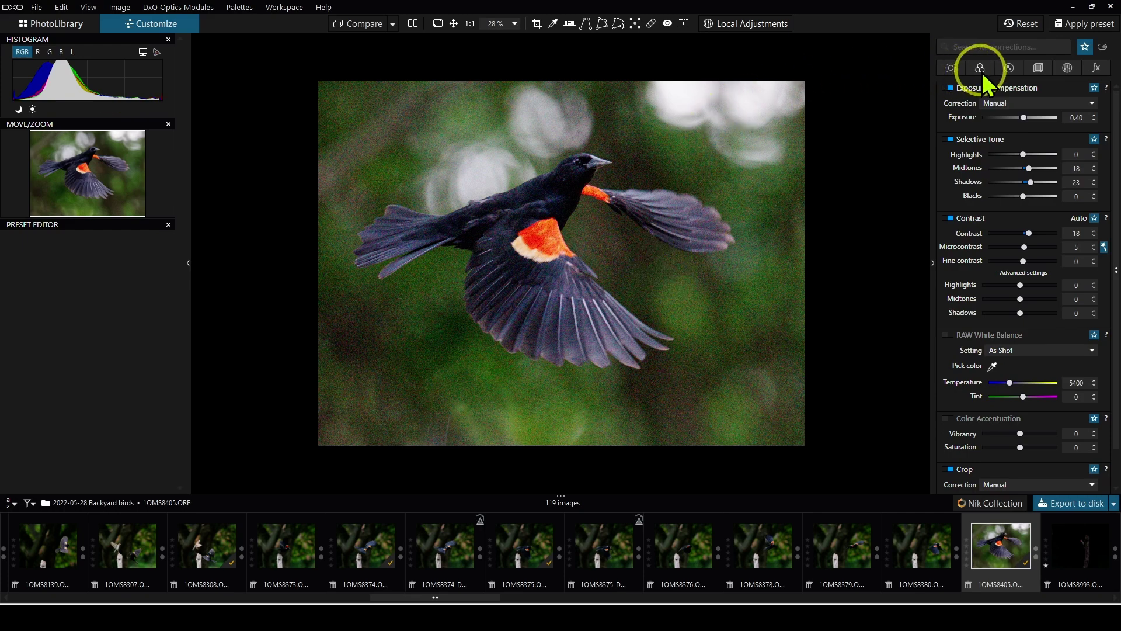
# List all Detail corrections instead of only favorites, and apply DeepPRIME XD denoising to the photo.
pyautogui.click(1007, 69)
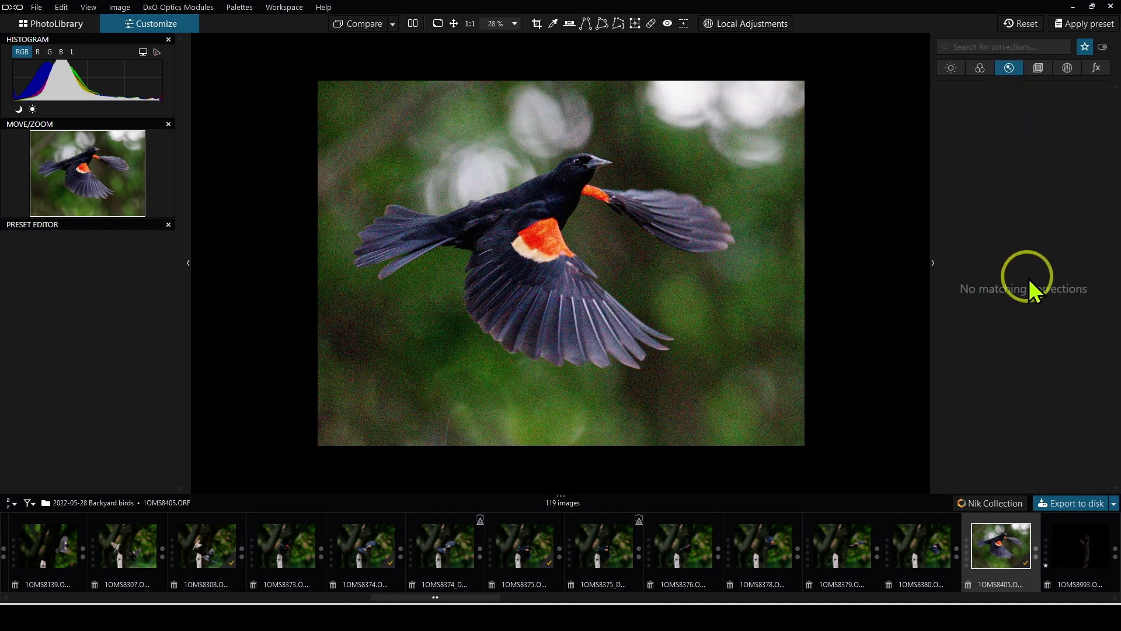
pyautogui.click(1085, 46)
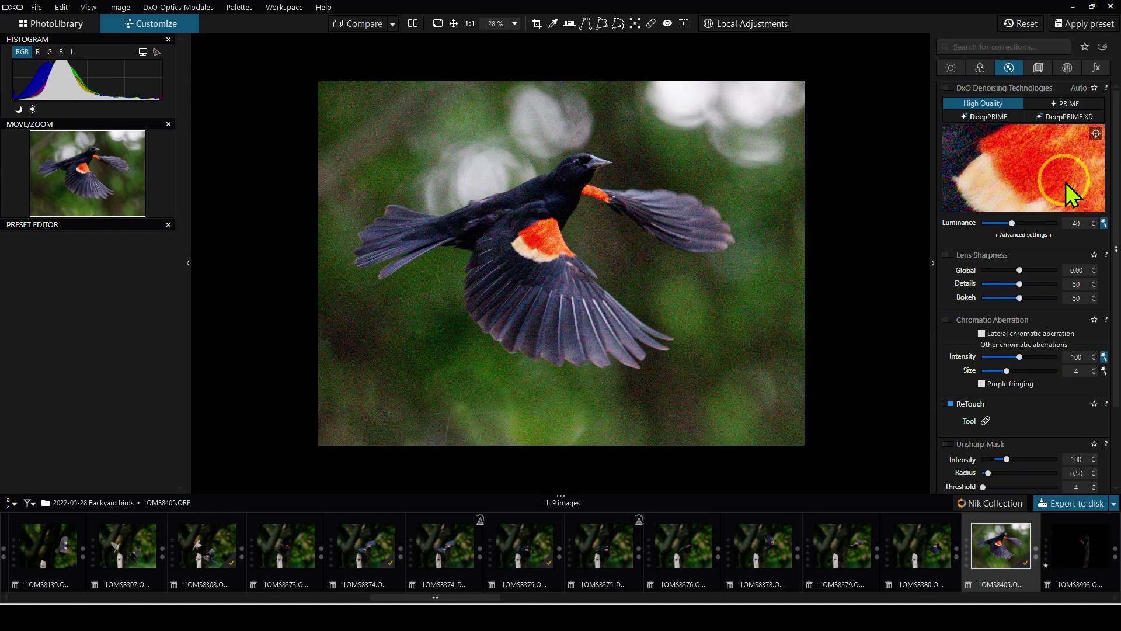
pyautogui.click(1038, 119)
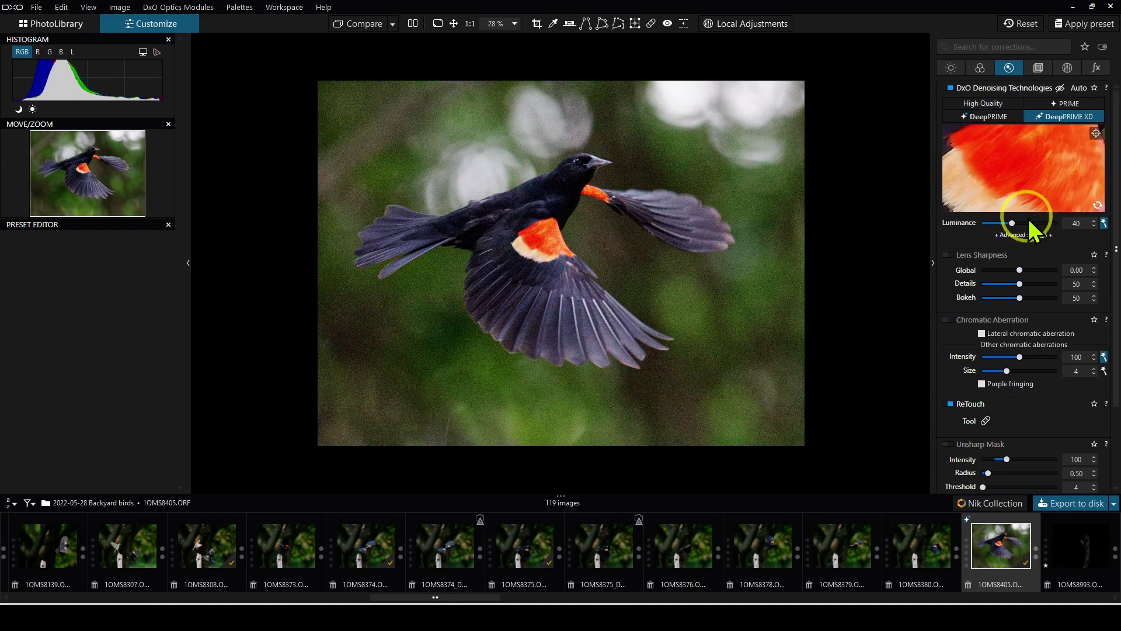
# Enable Lens Sharpness with Global at 1.48 and Details at 87.
pyautogui.click(947, 255)
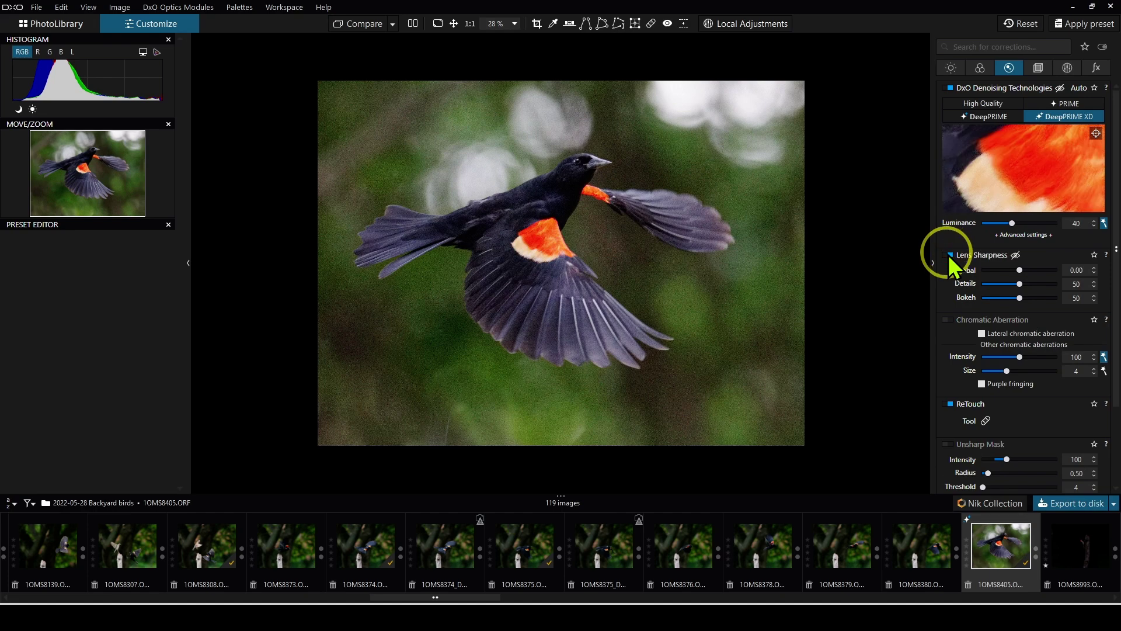
pyautogui.click(1035, 270)
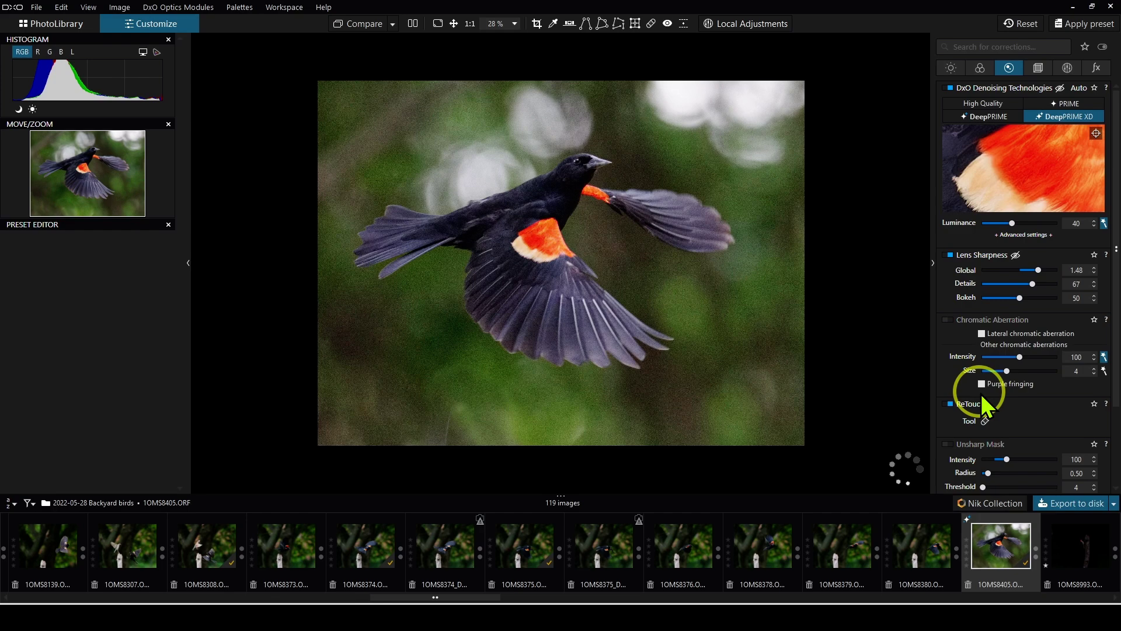
pyautogui.moveTo(1032, 284); pyautogui.dragTo(1049, 285)
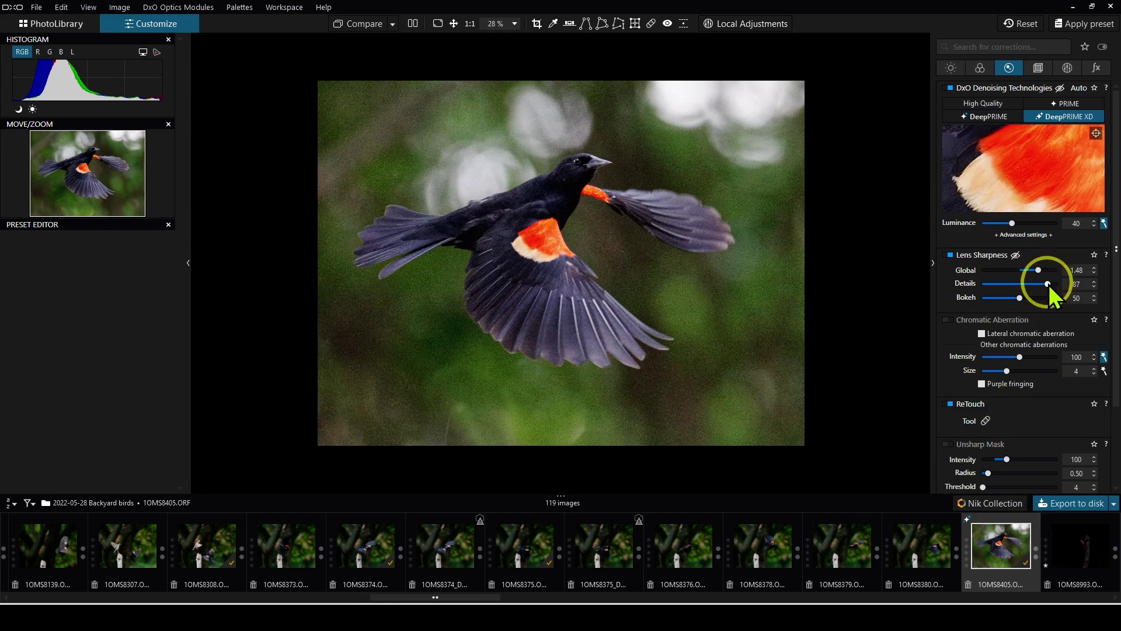
# View the Export to disk options and leave them without exporting.
pyautogui.click(1066, 501)
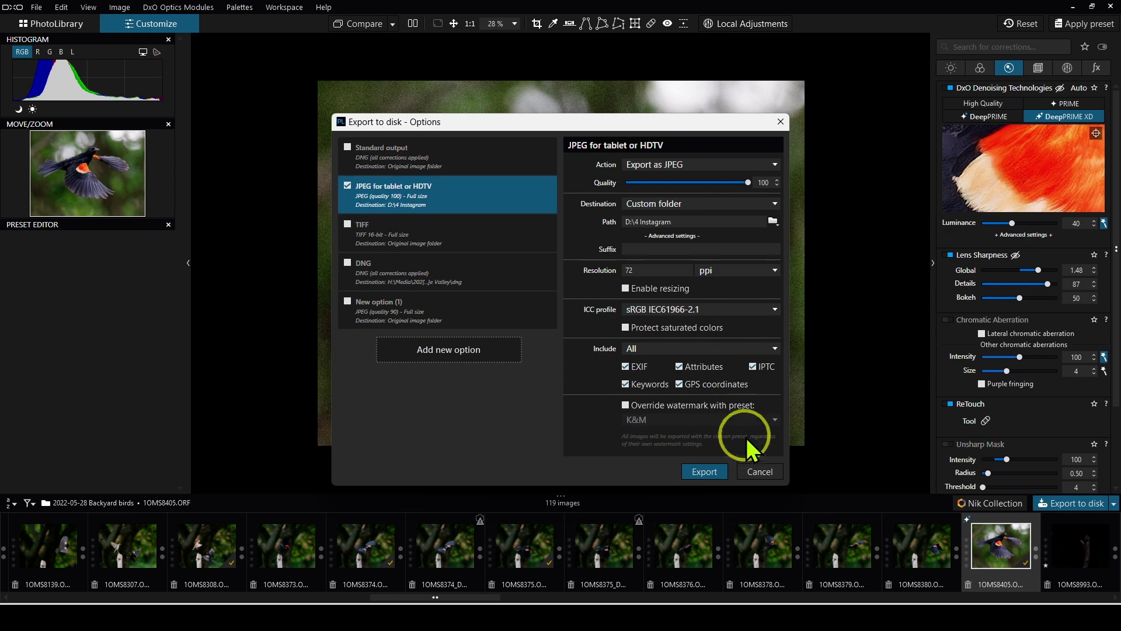
pyautogui.click(759, 471)
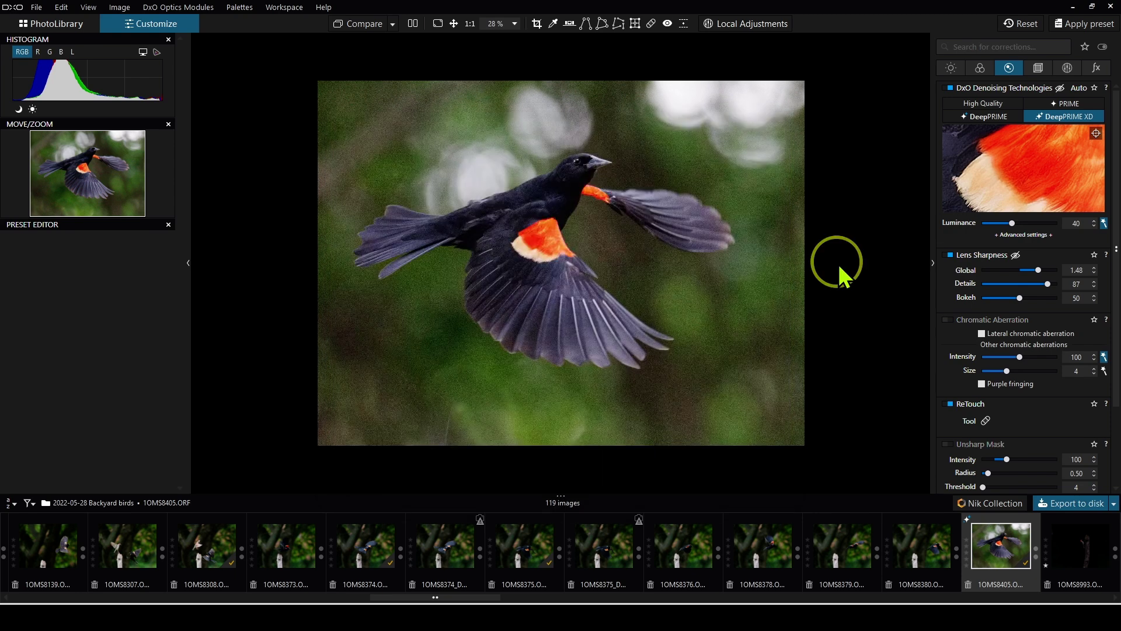
# Clear the Detail category filter, show only the favorite corrections, and switch to the photo 1OMS8380.ORF.
pyautogui.click(1011, 70)
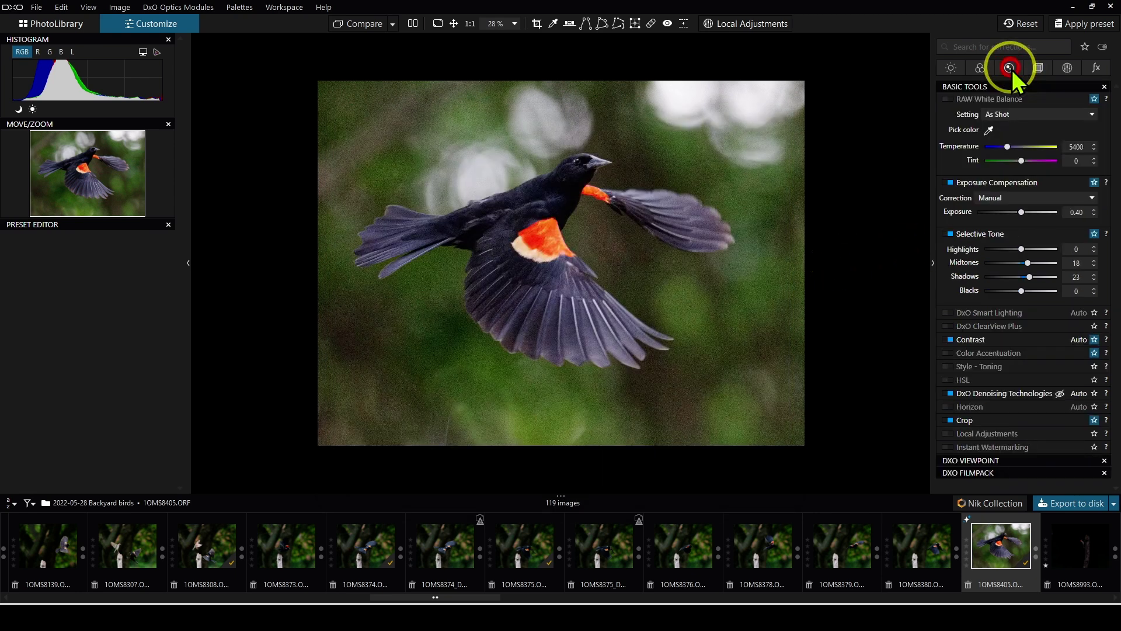
pyautogui.click(1085, 48)
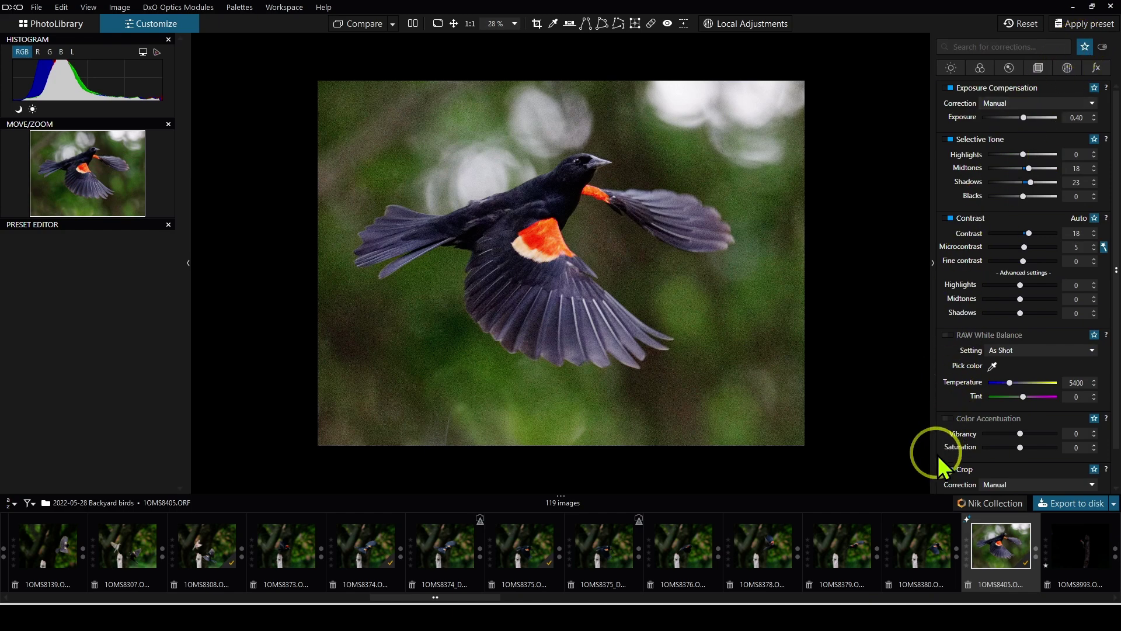
pyautogui.click(924, 535)
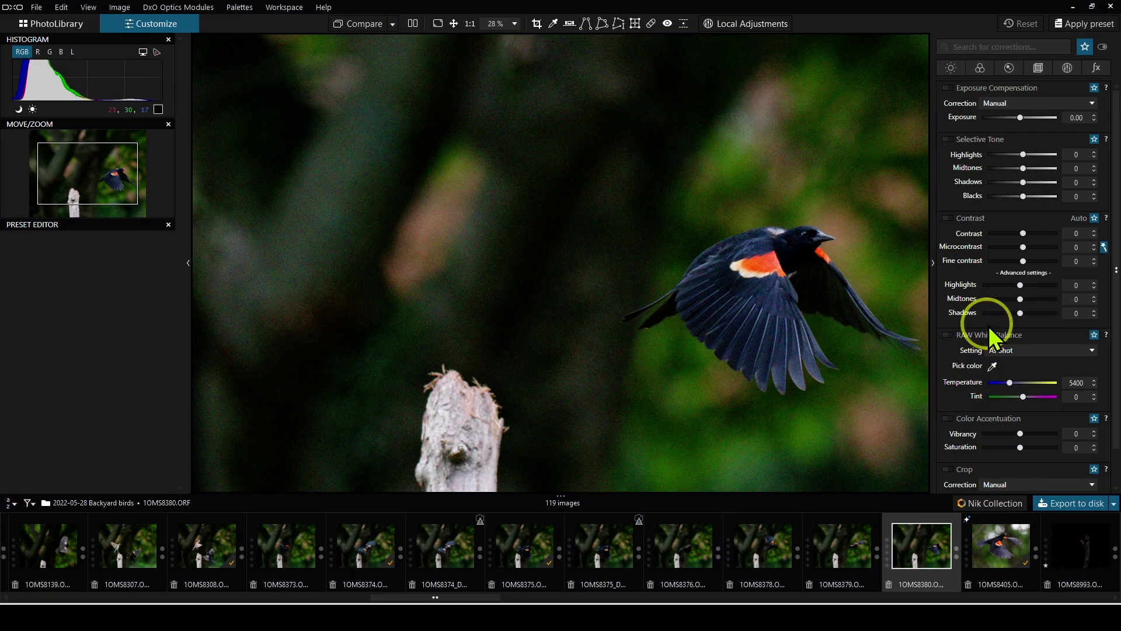
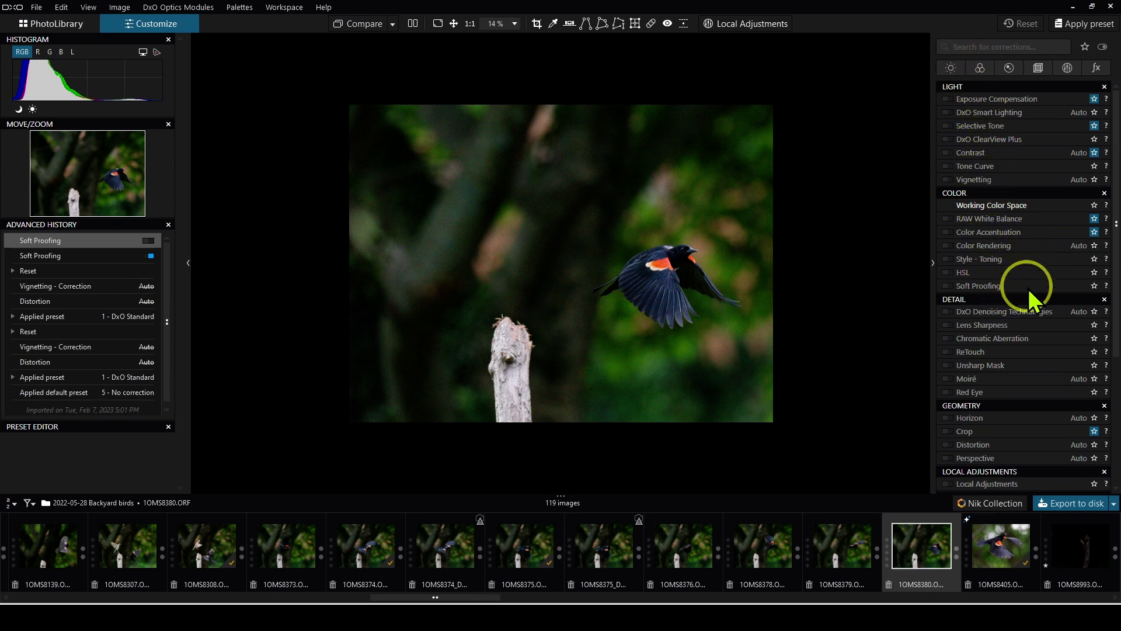
# Add the Unsharp Mask and Soft Proofing corrections to the favorites.
pyautogui.scroll(-2, 1030, 297)
pyautogui.scroll(-1, 1031, 298)
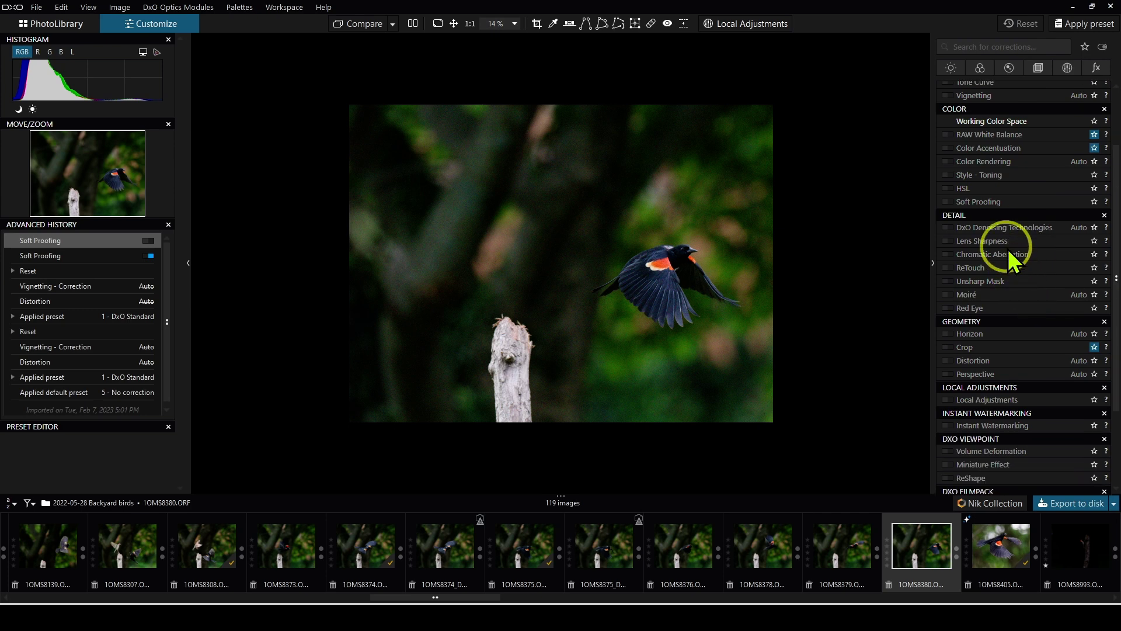
pyautogui.click(995, 280)
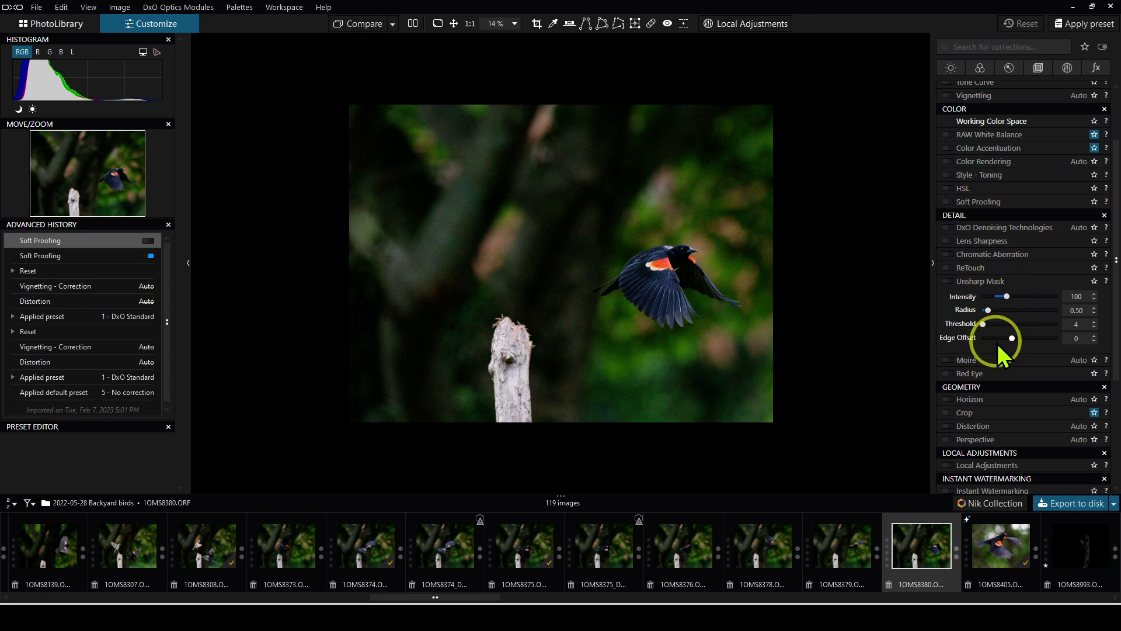
pyautogui.click(996, 282)
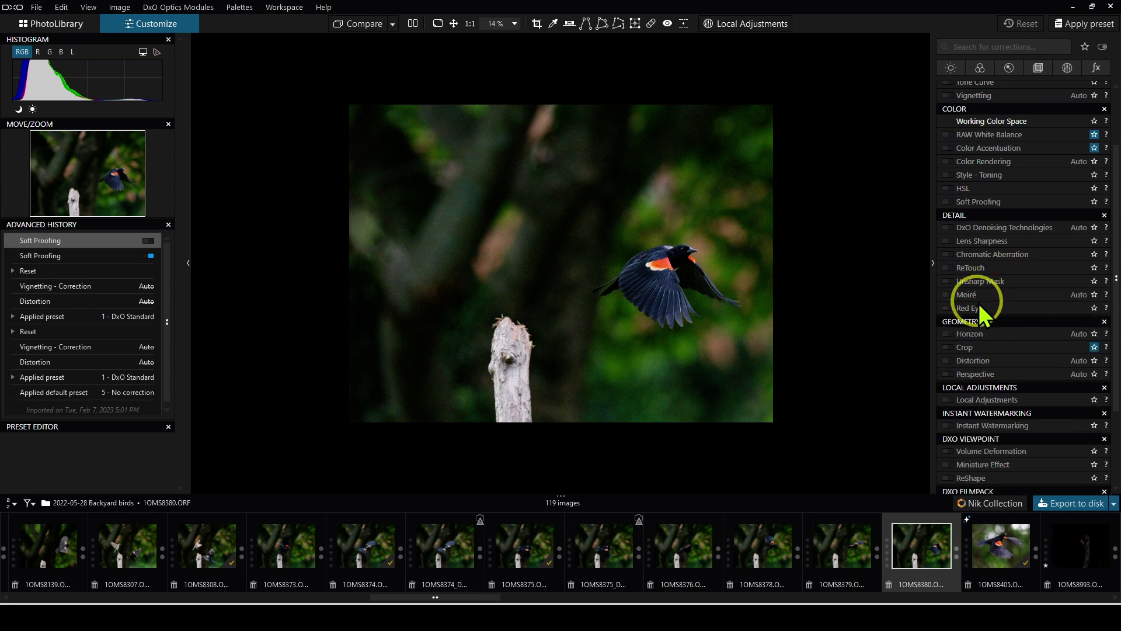
pyautogui.click(1094, 281)
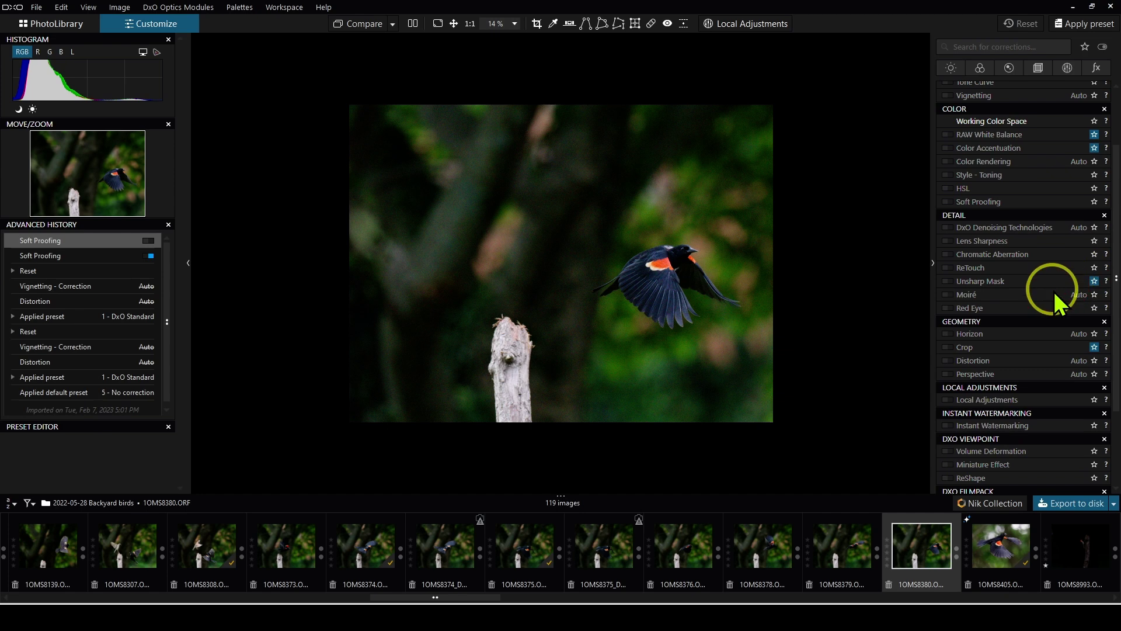
pyautogui.click(1094, 202)
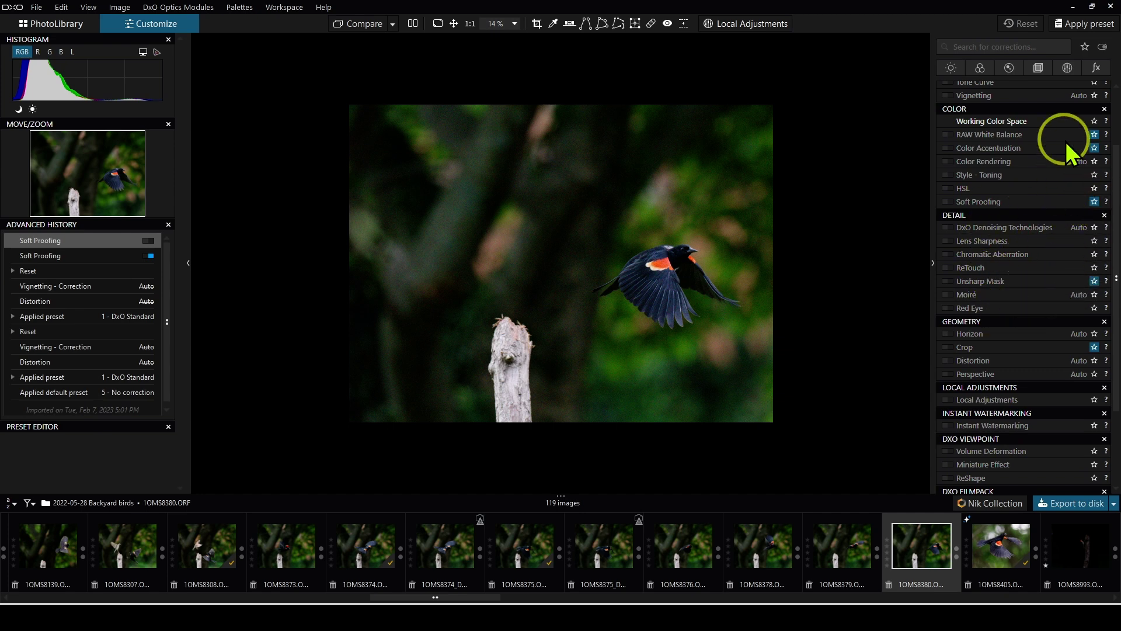
# Look through the favorites-only list from Exposure Compensation to Soft Proofing, and list all correction palettes again.
pyautogui.click(1081, 47)
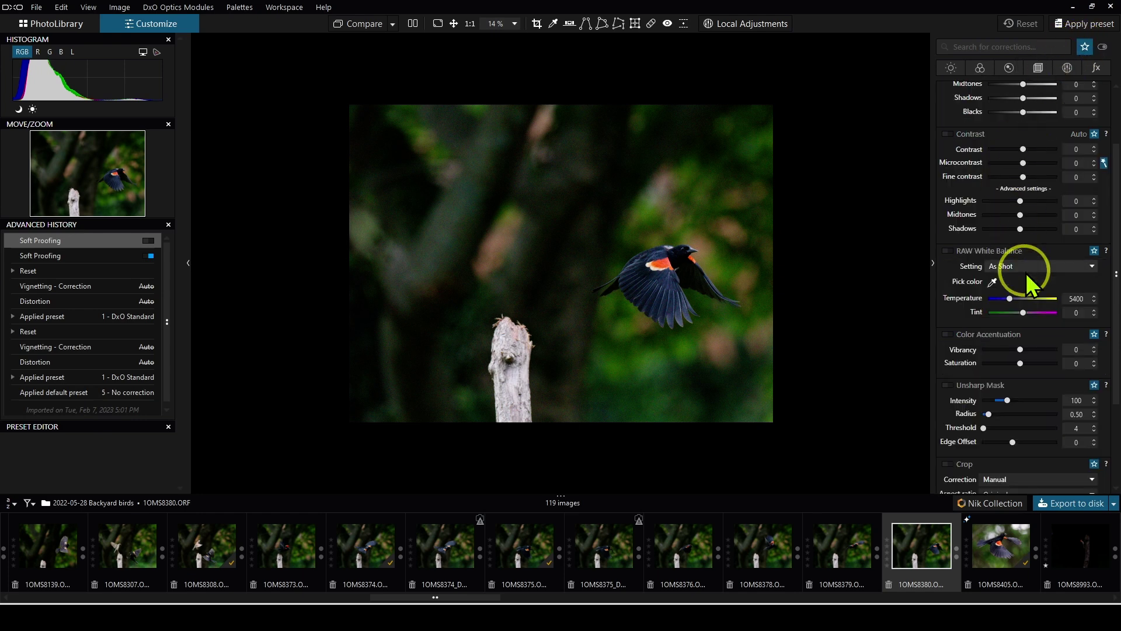
pyautogui.scroll(-5, 1028, 280)
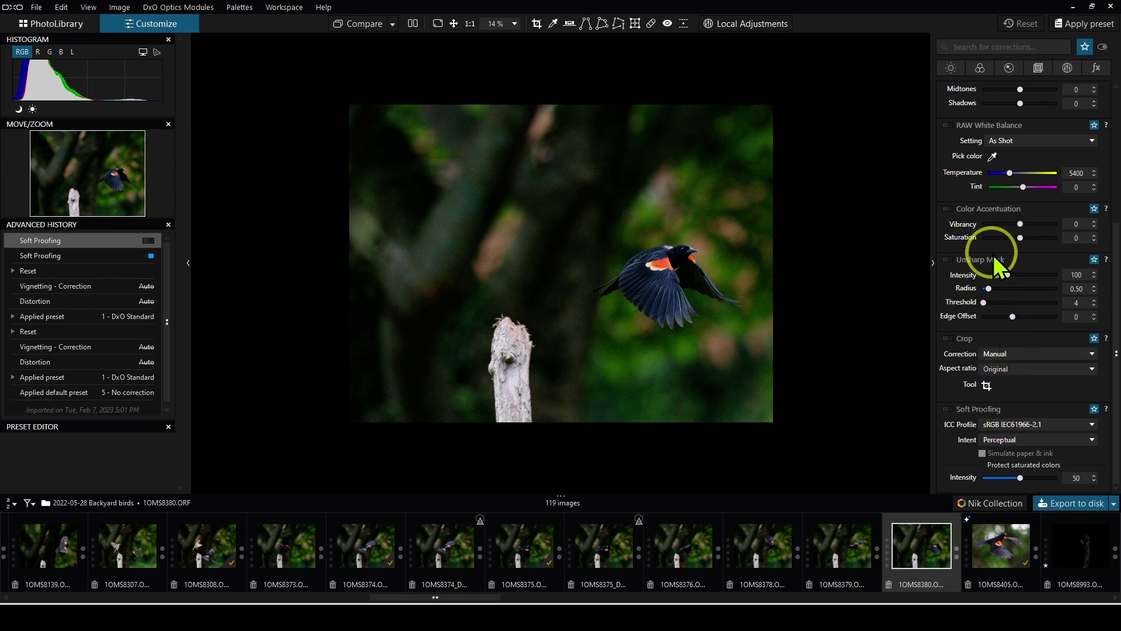
pyautogui.scroll(8, 997, 272)
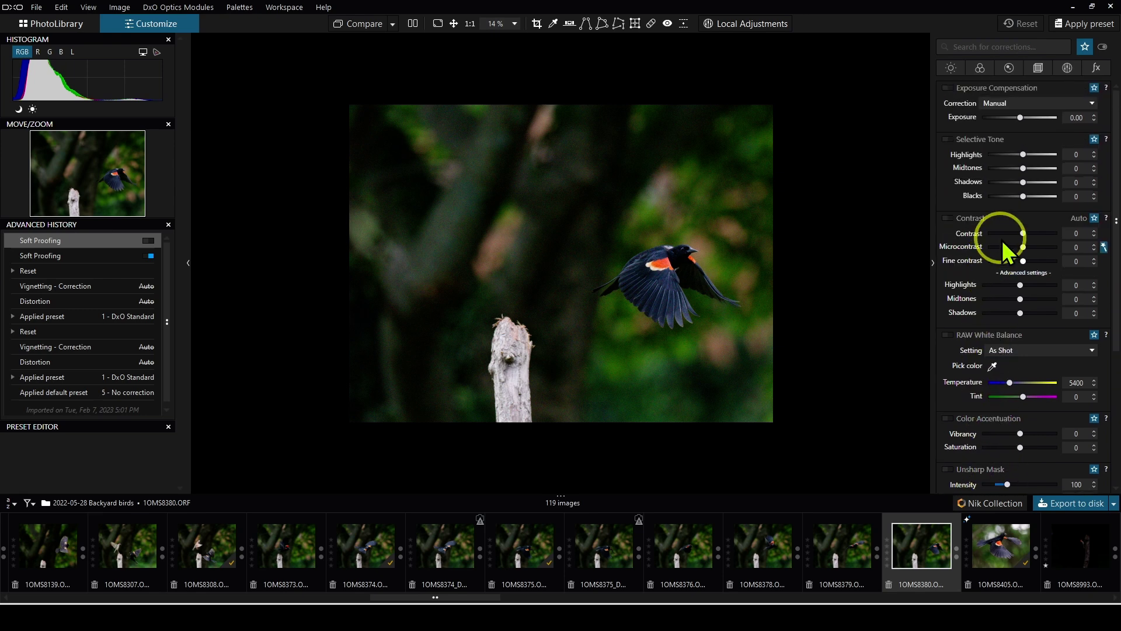
pyautogui.click(1084, 46)
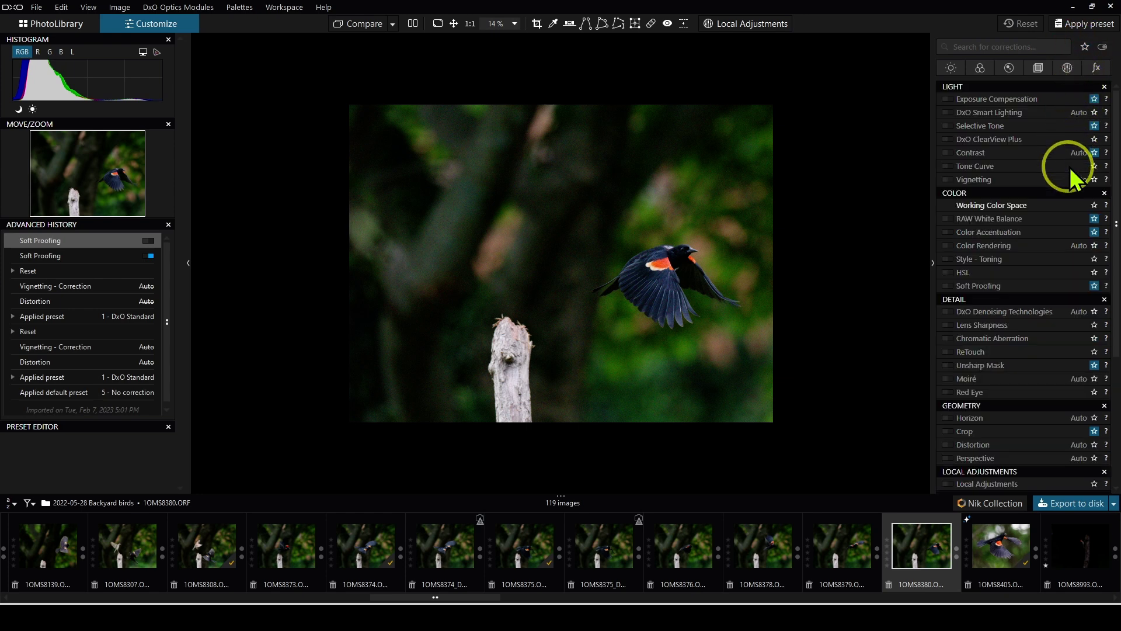
pyautogui.scroll(-3, 1036, 338)
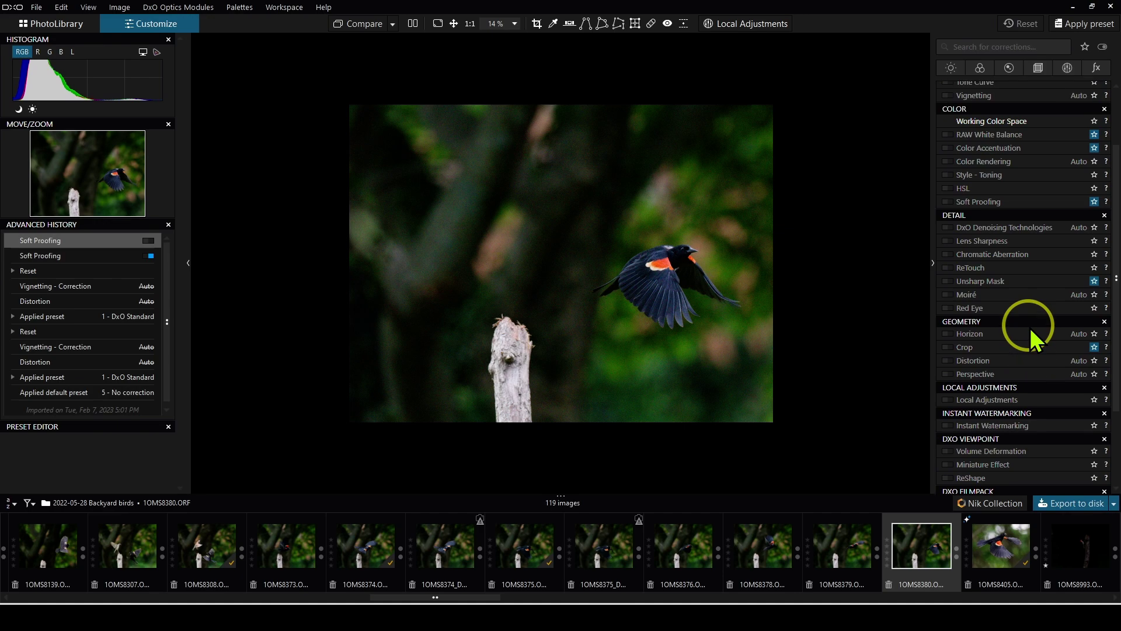
pyautogui.scroll(3, 1036, 339)
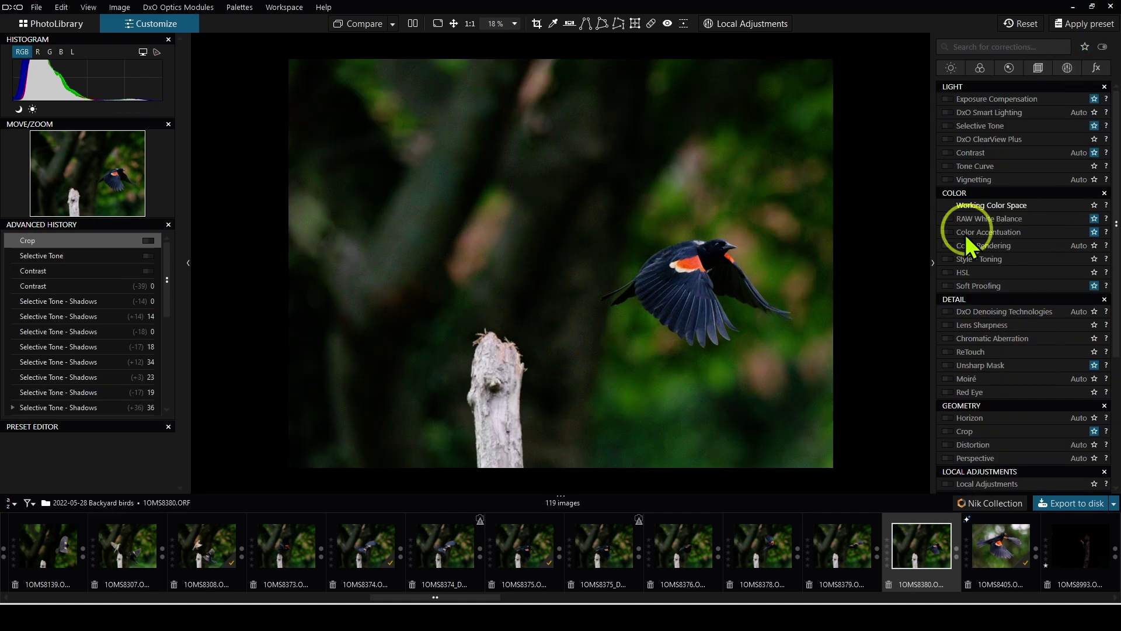
# Move the Color palette up above the Light palette.
pyautogui.rightClick(967, 201)
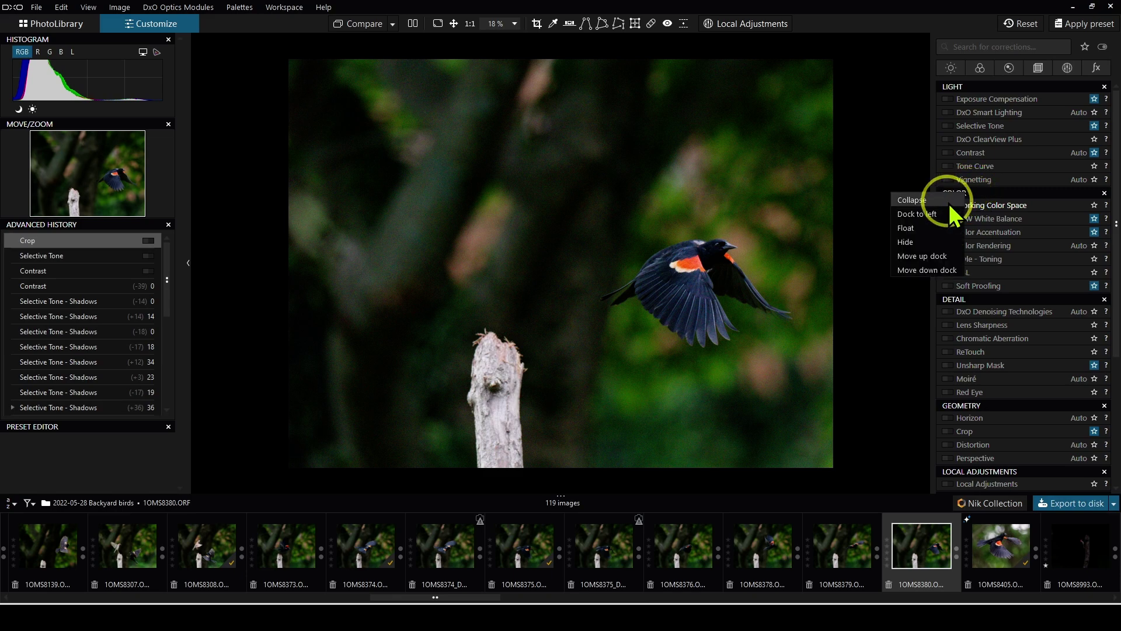
pyautogui.click(927, 254)
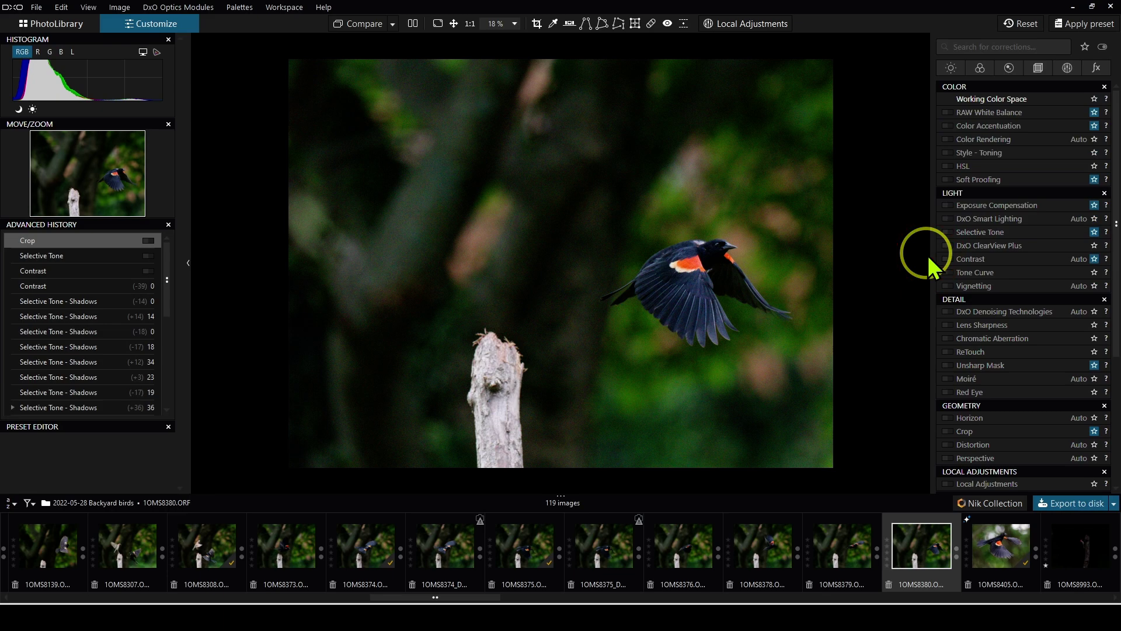
# Move the Light palette back up above the Color palette.
pyautogui.rightClick(978, 192)
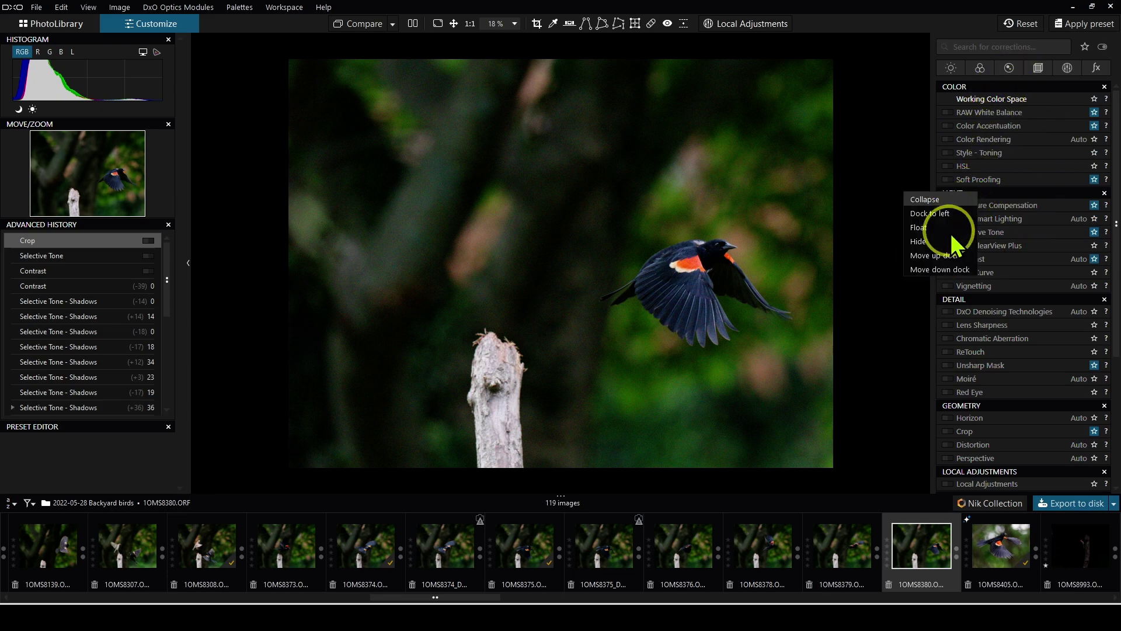
pyautogui.click(942, 257)
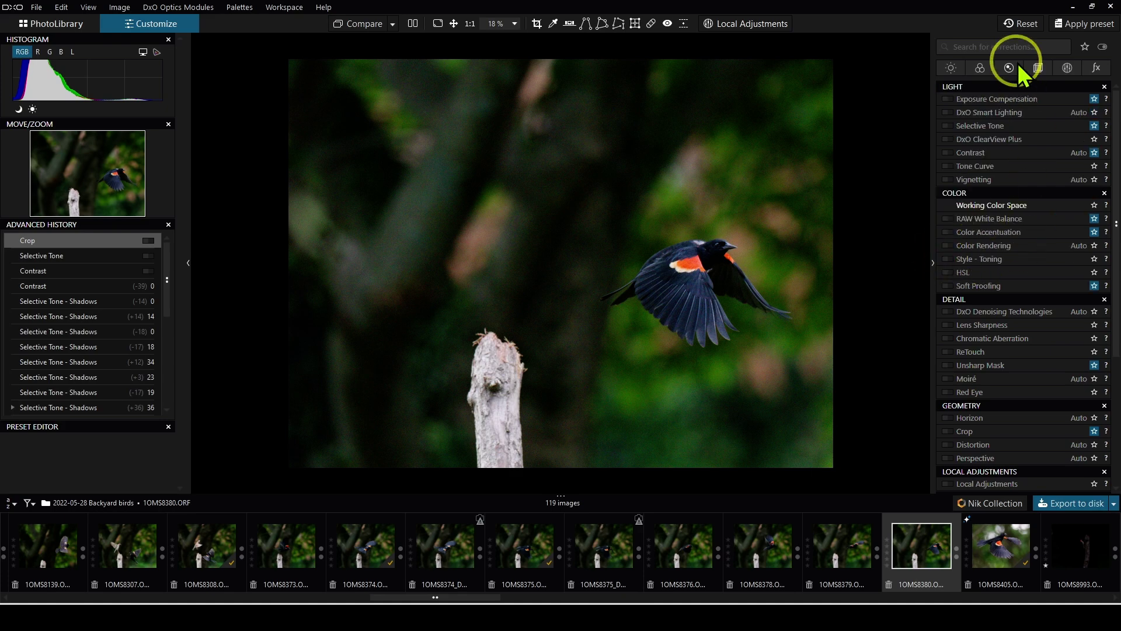
# Float the Color palette over the upper part of the photo, and dock it back among the correction palettes.
pyautogui.rightClick(965, 195)
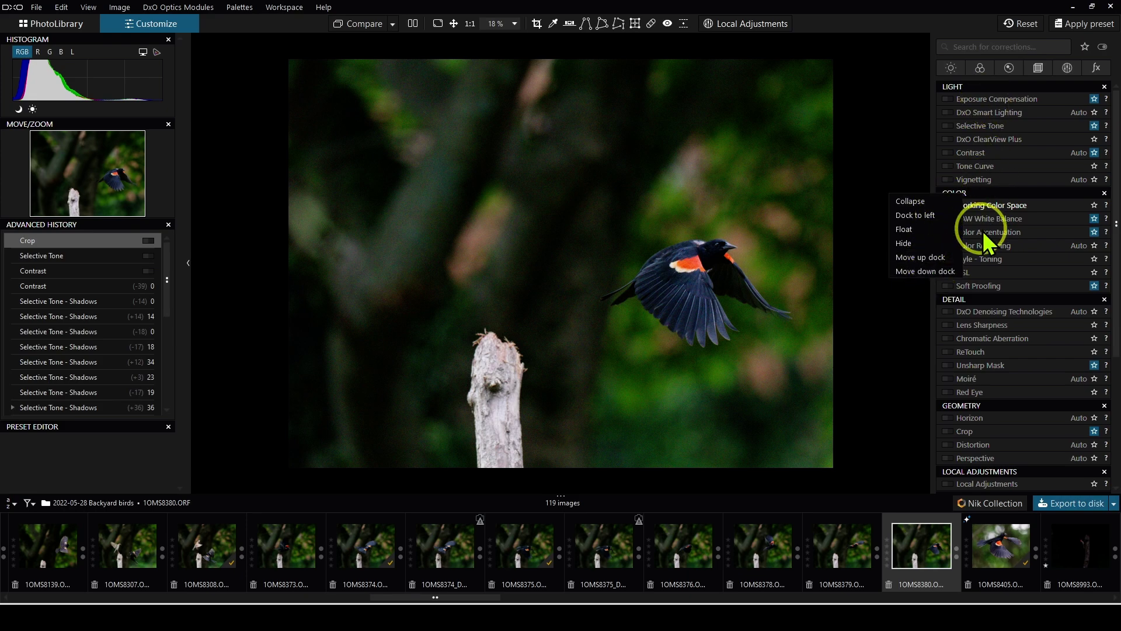
pyautogui.click(920, 232)
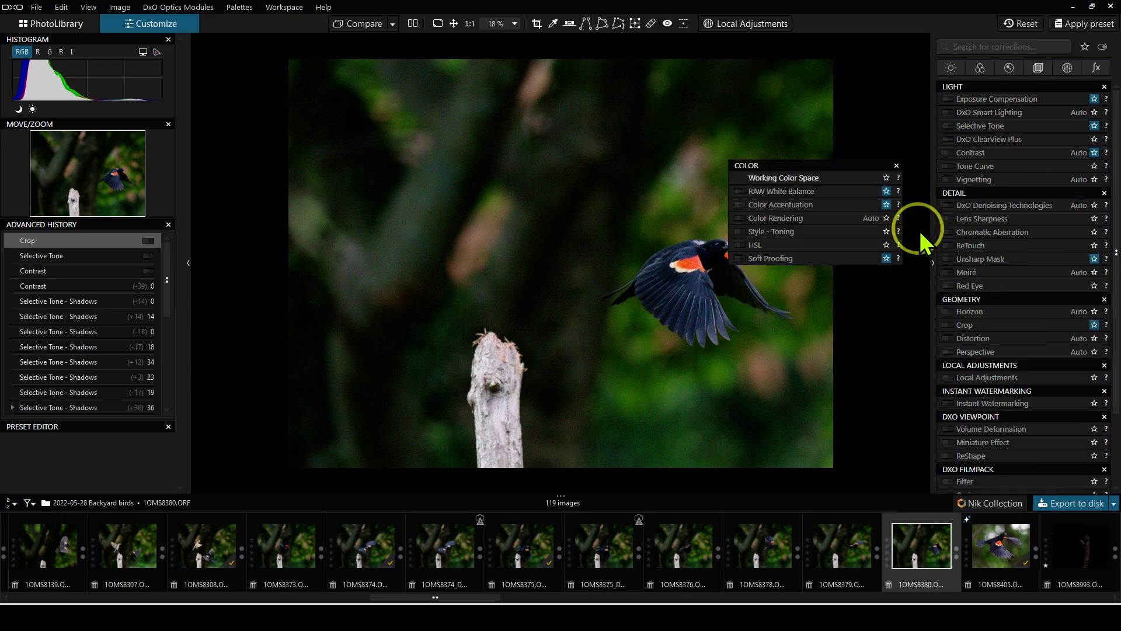
pyautogui.moveTo(832, 163); pyautogui.dragTo(827, 90)
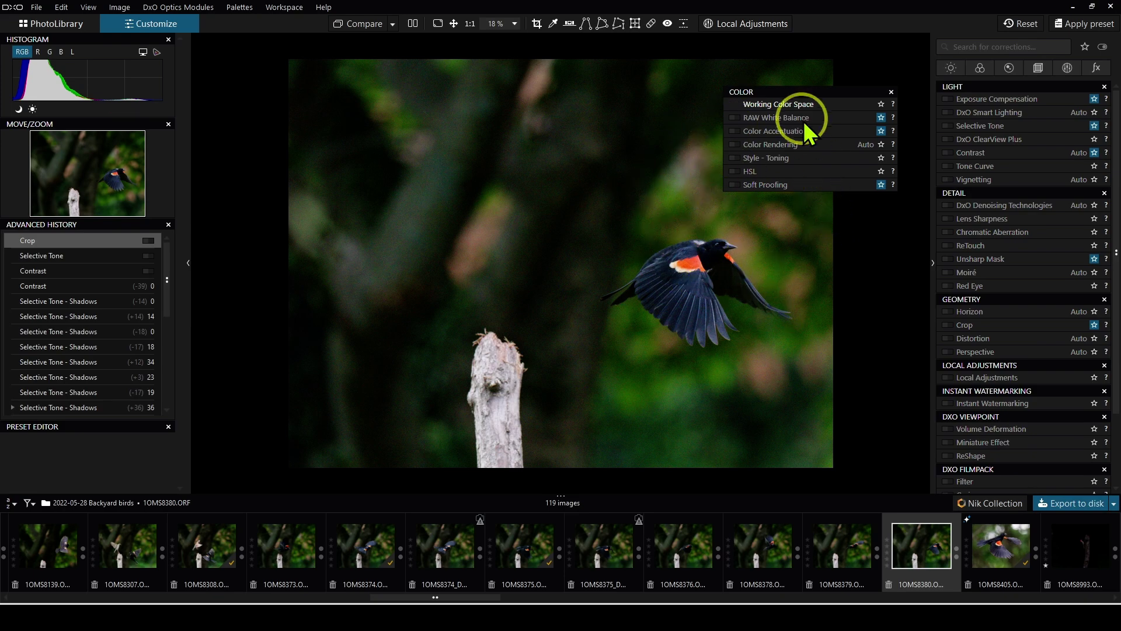
pyautogui.rightClick(796, 90)
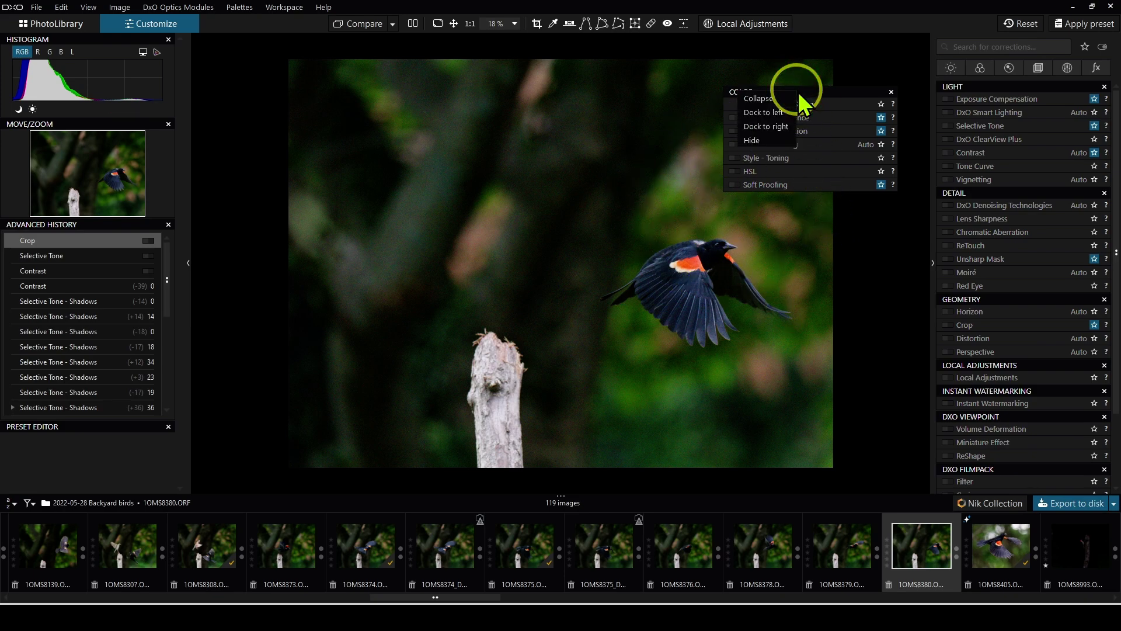
pyautogui.click(775, 126)
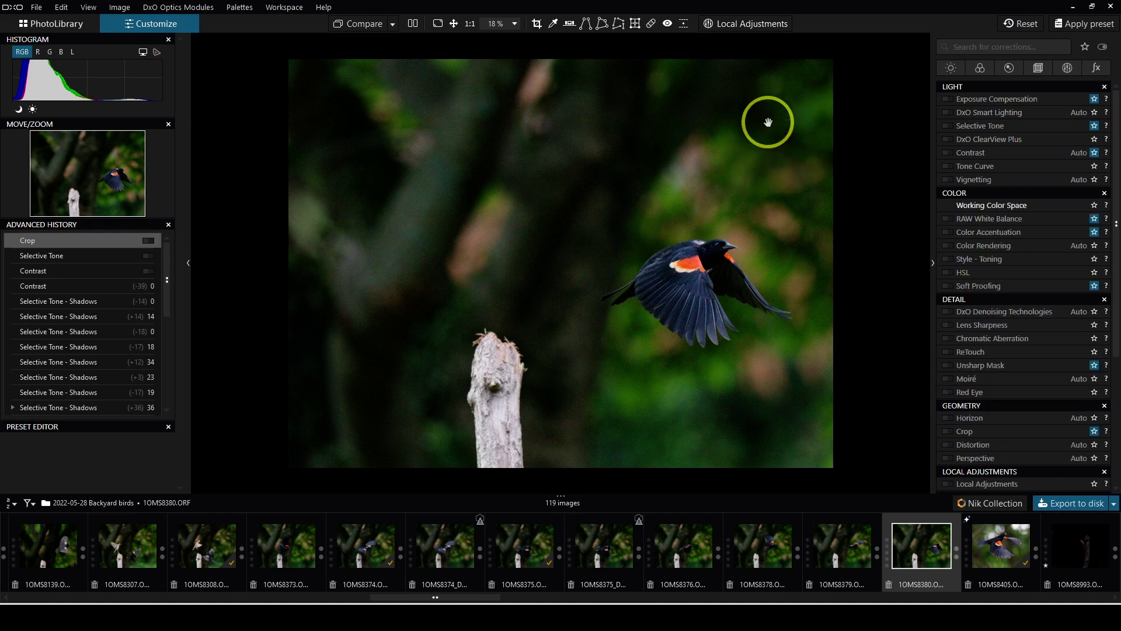
# Dock the Color palette below the Preset Editor, and return it to its place between the Light and Detail palettes.
pyautogui.rightClick(969, 190)
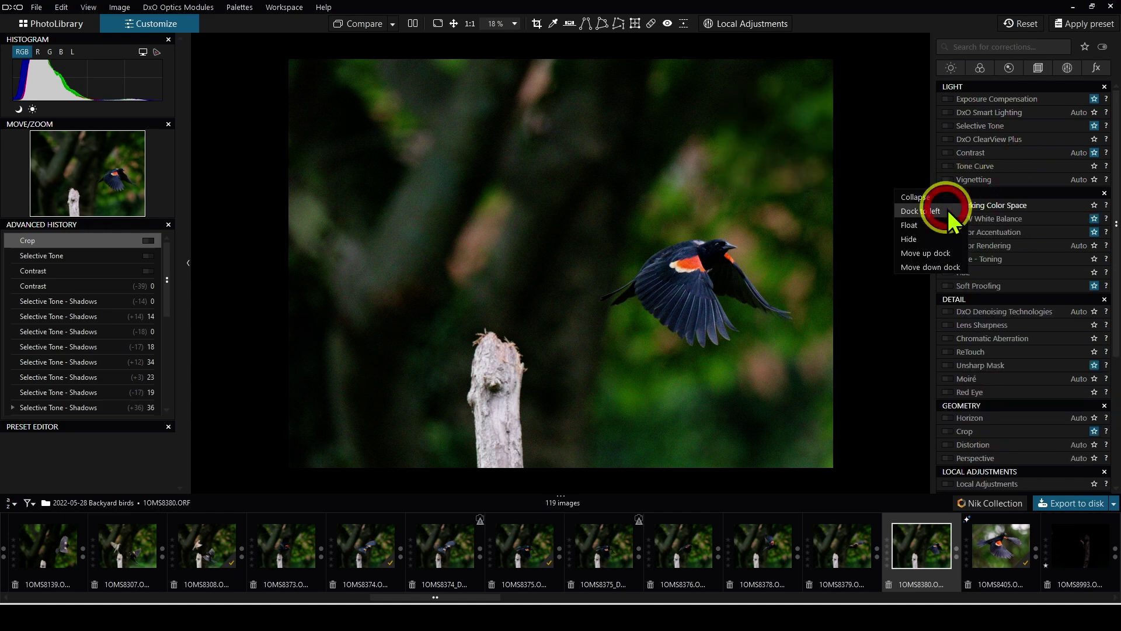
pyautogui.click(947, 211)
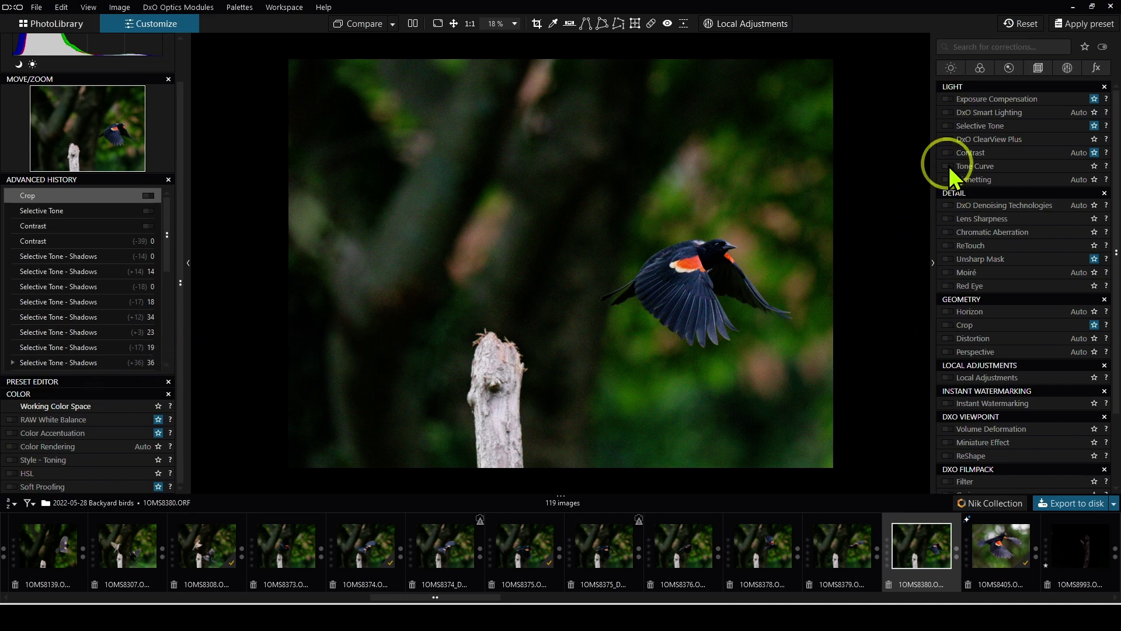
pyautogui.rightClick(105, 393)
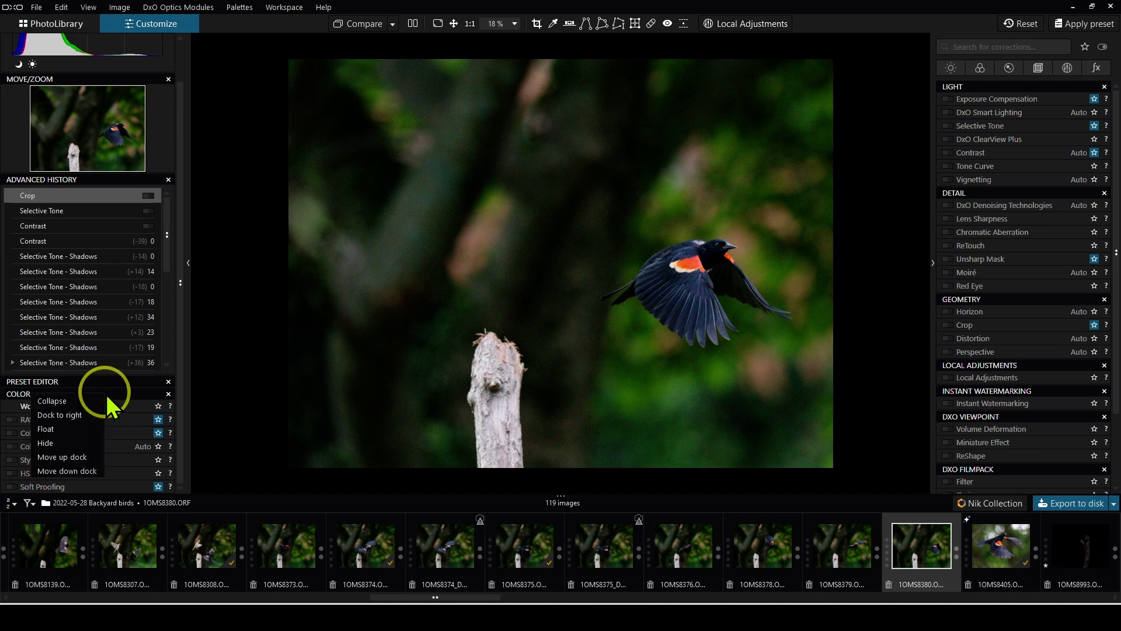
pyautogui.click(90, 416)
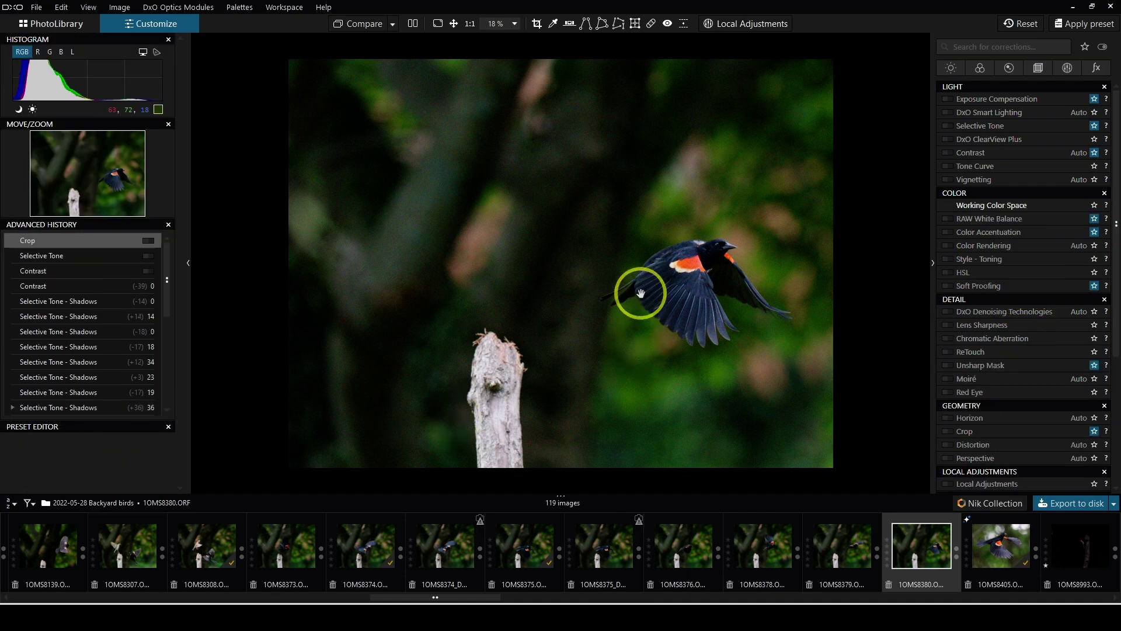
# Hide the Advanced History palette and display the Metadata palette.
pyautogui.click(168, 224)
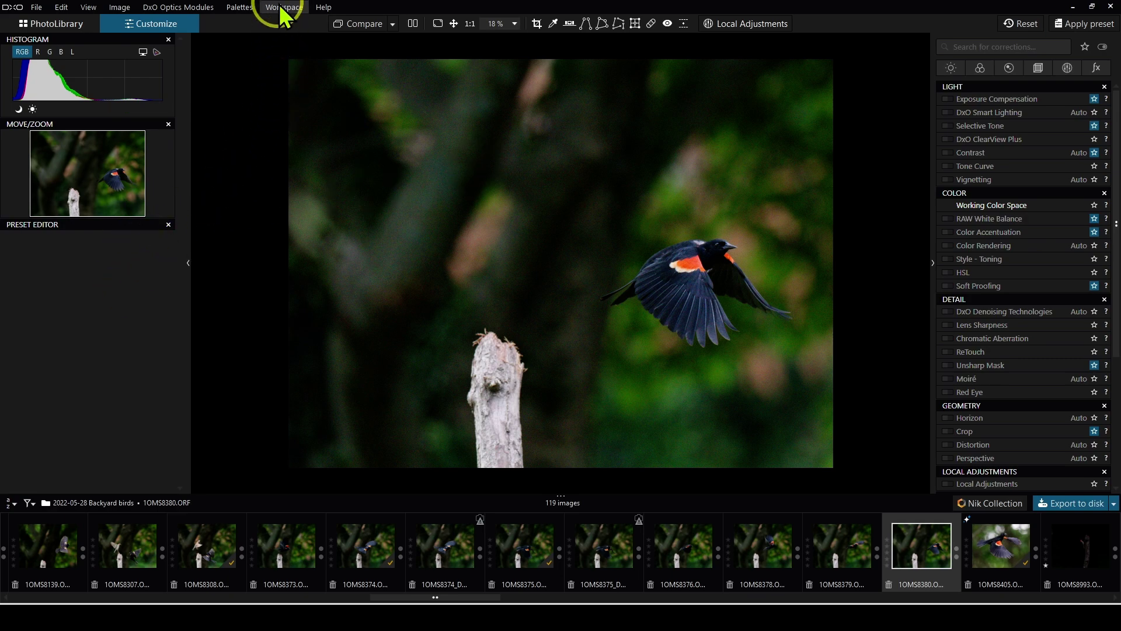
pyautogui.click(254, 9)
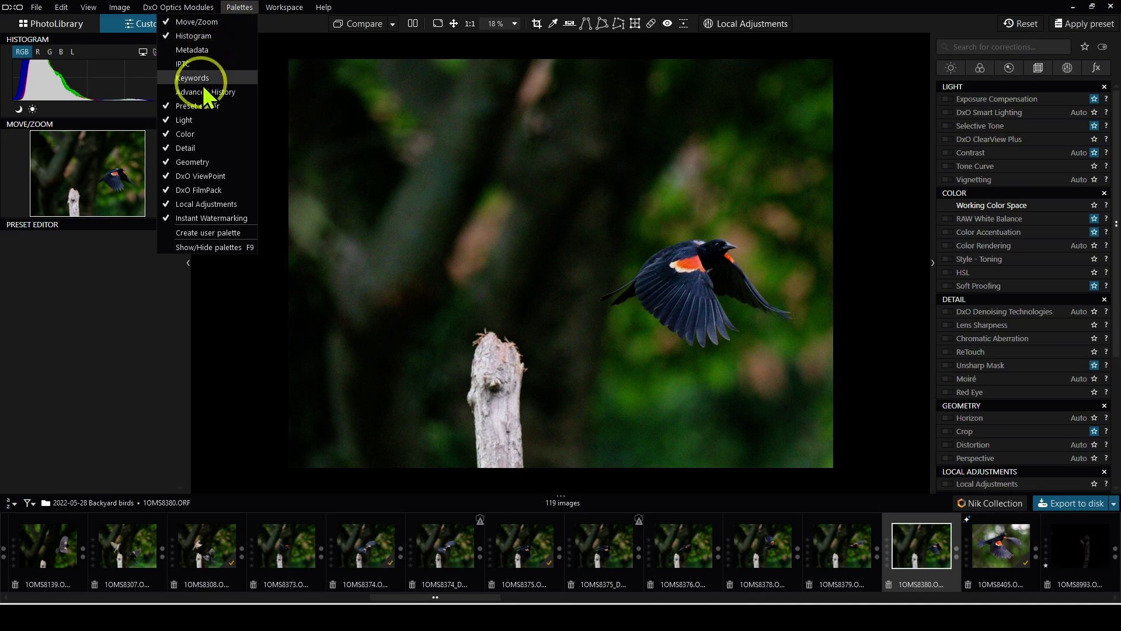
pyautogui.click(194, 49)
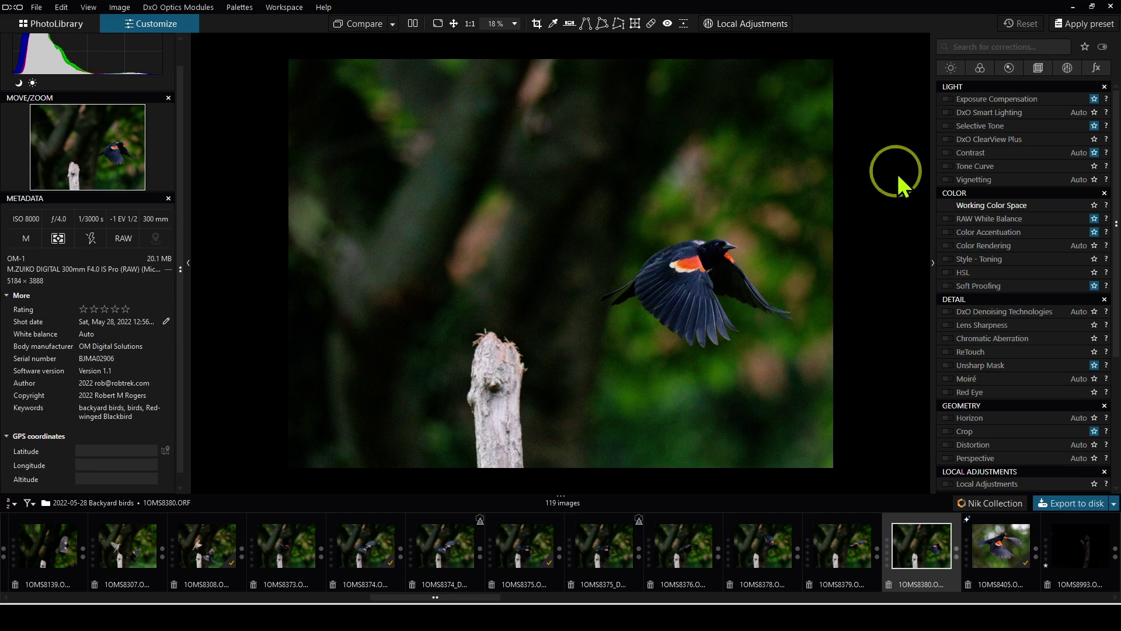
# Show only the favorite corrections and crop the photo around the flying blackbird to about 2531 × 1898 pixels.
pyautogui.click(1084, 47)
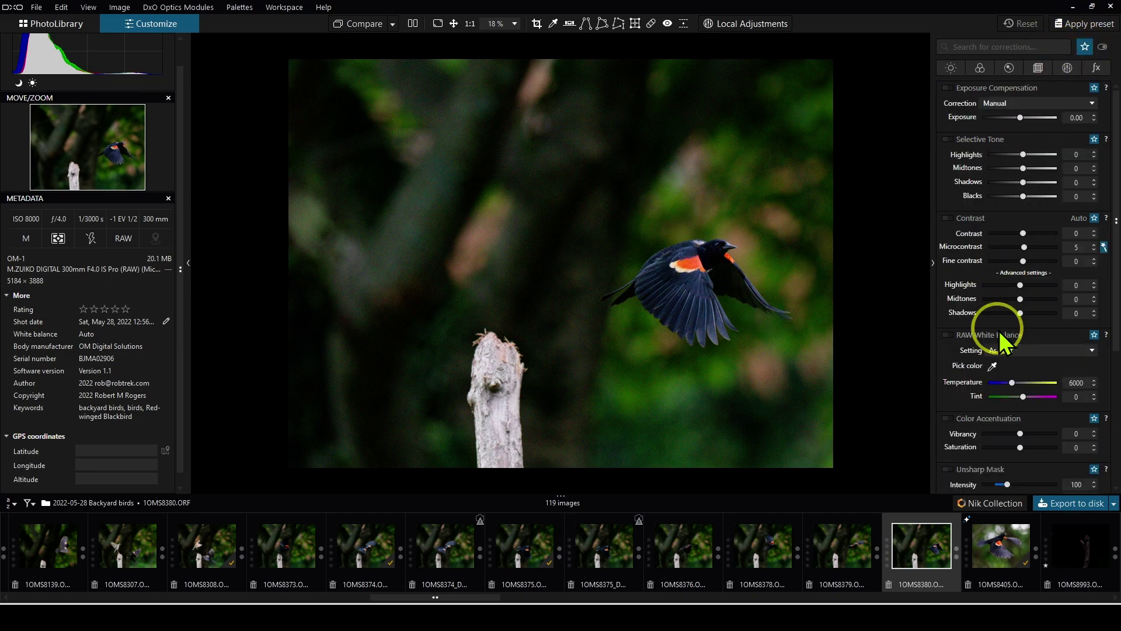
pyautogui.scroll(-3, 1000, 335)
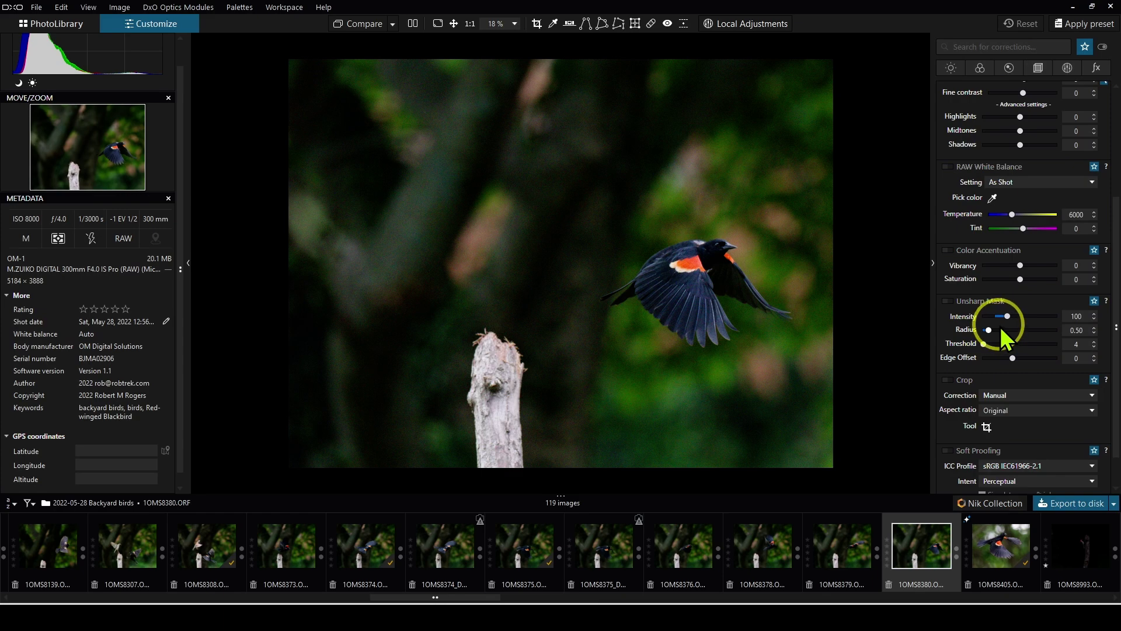
pyautogui.click(986, 385)
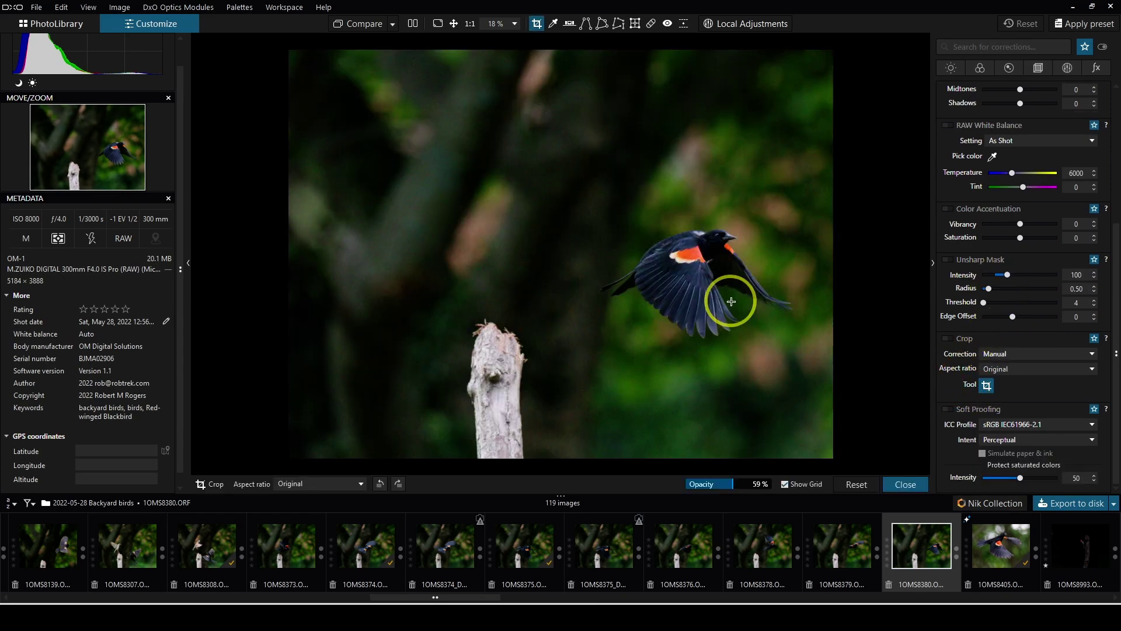
pyautogui.moveTo(566, 180); pyautogui.dragTo(838, 388)
pyautogui.press('Return')
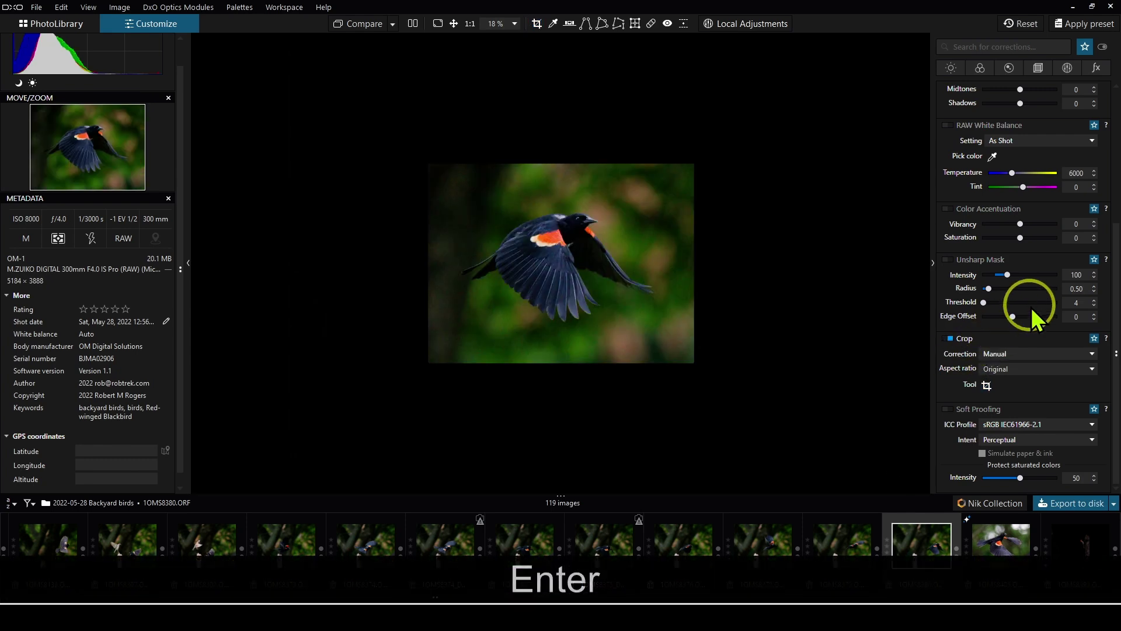
# Set the RAW White Balance to Cloudy and raise the Selective Tone shadows to 26.
pyautogui.scroll(1, 1033, 318)
pyautogui.click(1031, 198)
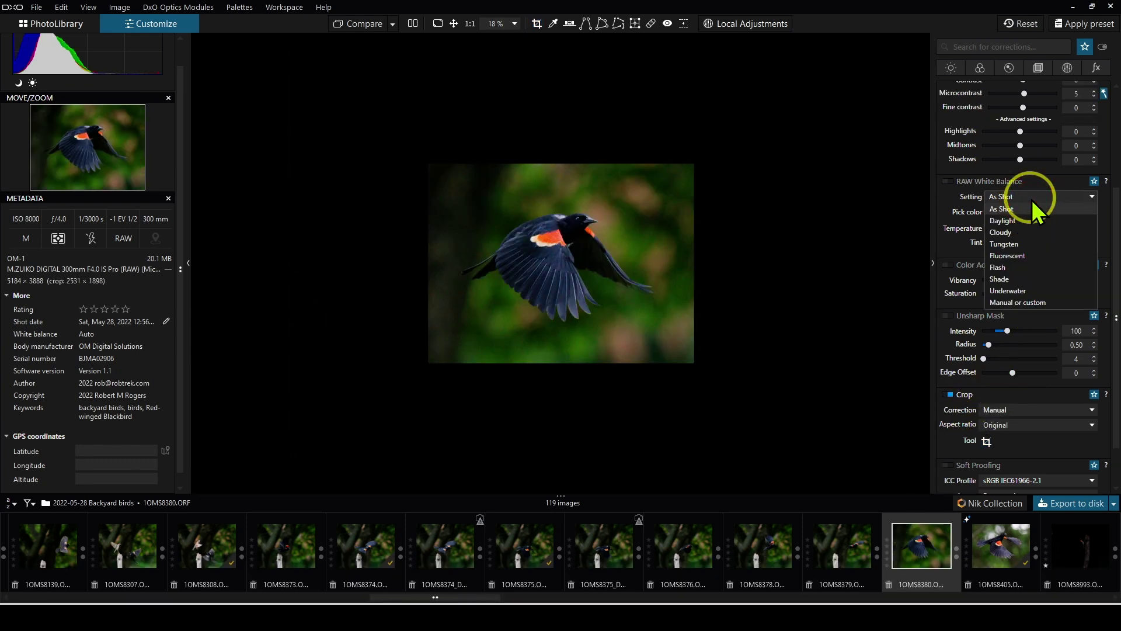
pyautogui.click(1021, 233)
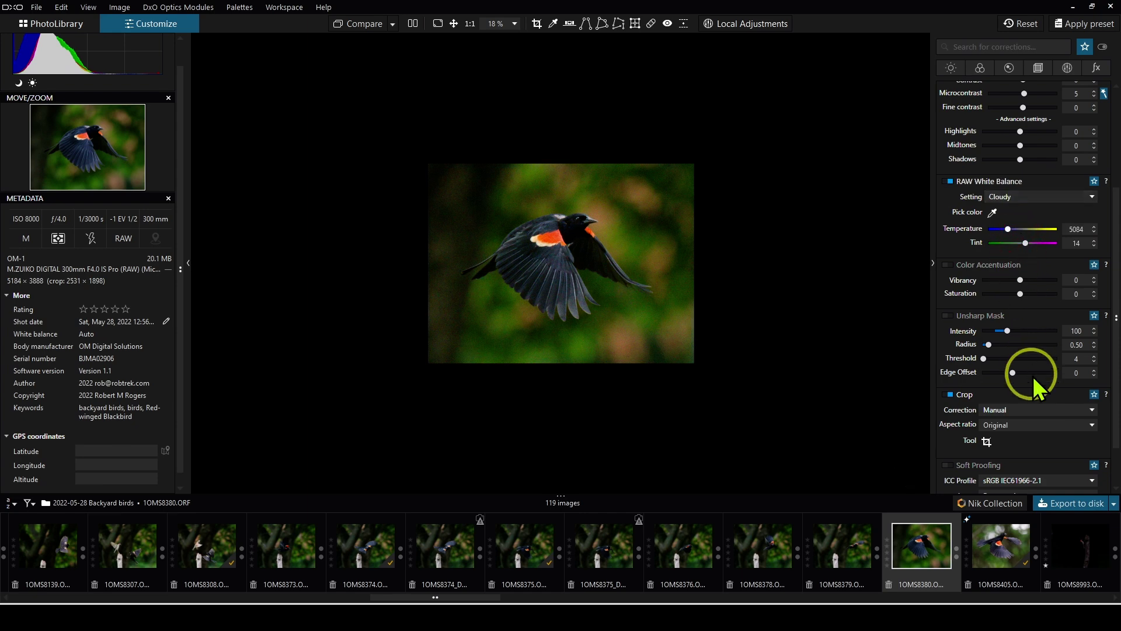
pyautogui.scroll(2, 1042, 279)
pyautogui.scroll(1, 1042, 279)
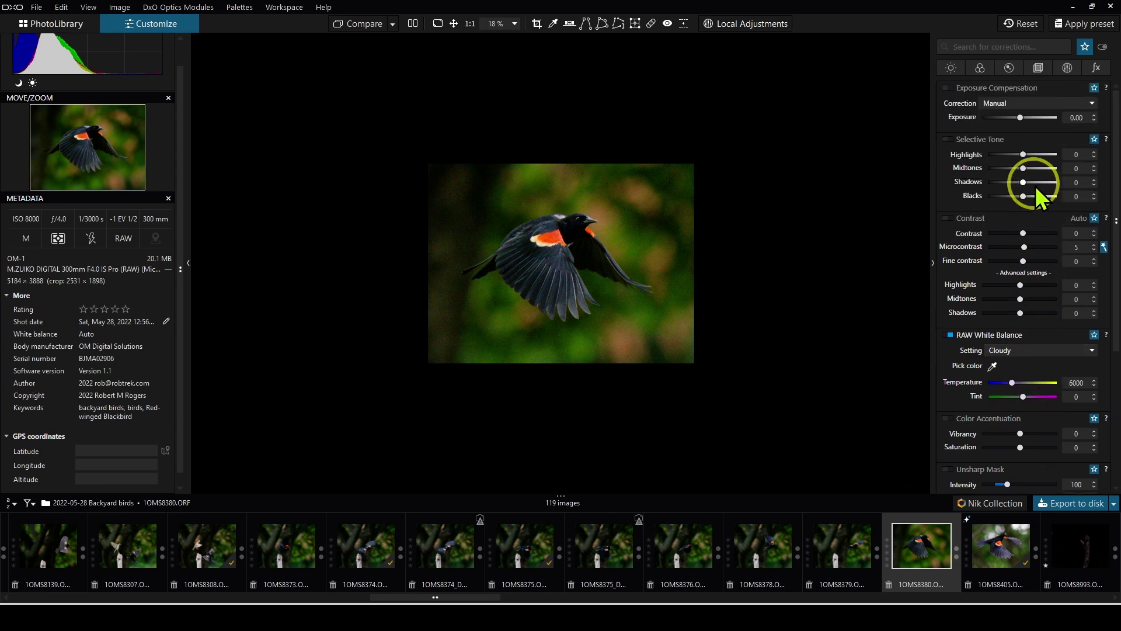
pyautogui.moveTo(1035, 184); pyautogui.dragTo(1035, 185)
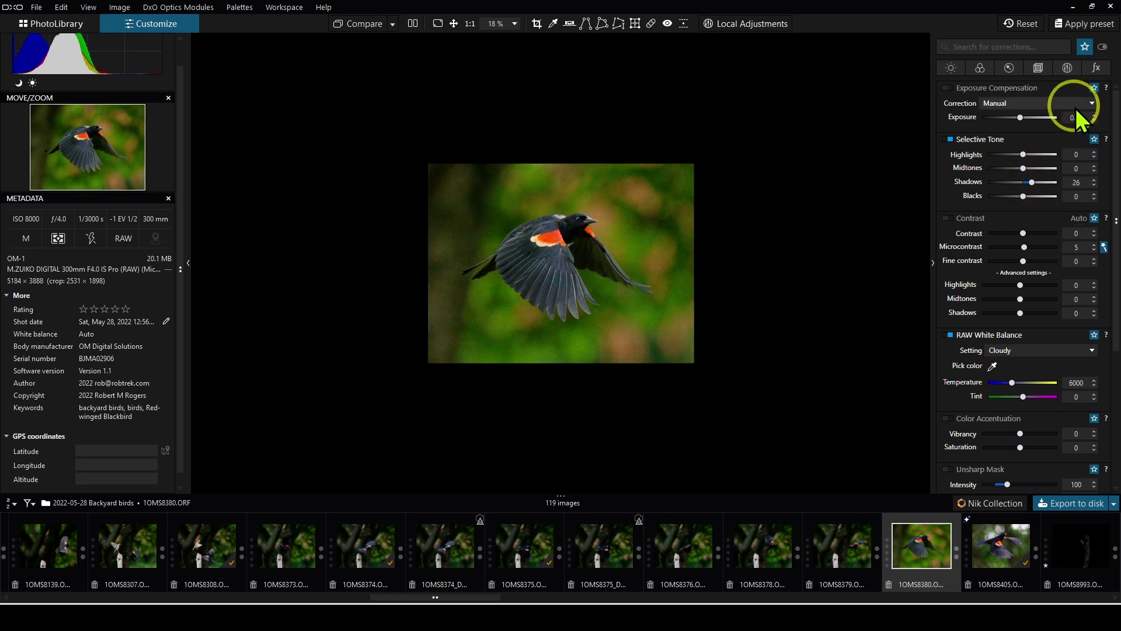
# List all Detail corrections without the favorites filter, apply DeepPRIME XD denoising and enable Lens Sharpness on the blackbird photo.
pyautogui.click(1010, 68)
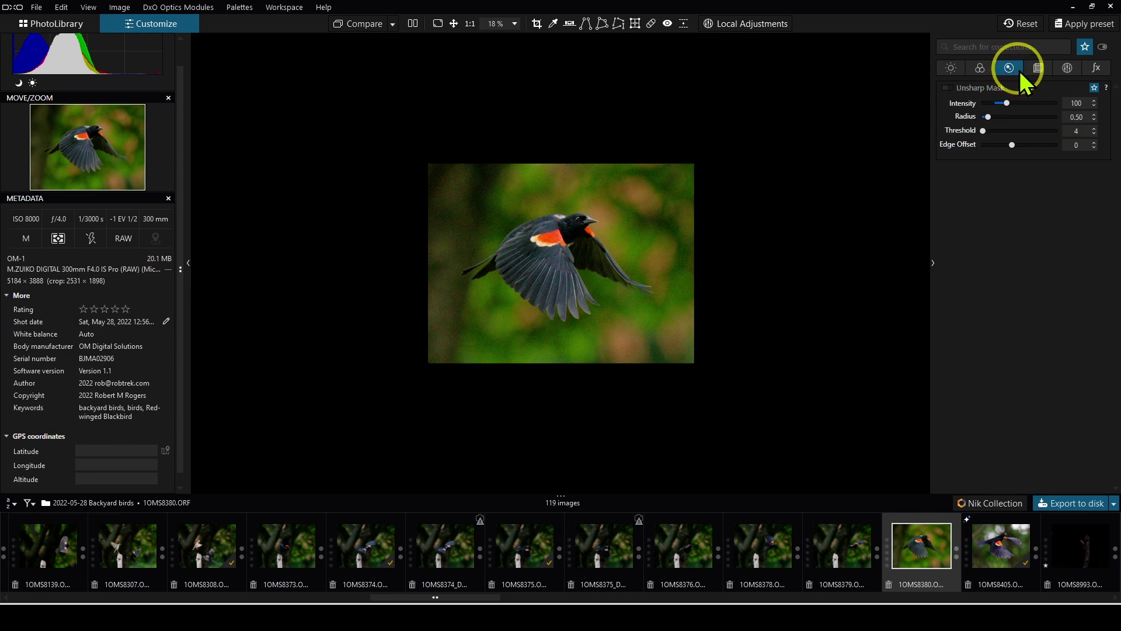
pyautogui.click(1087, 51)
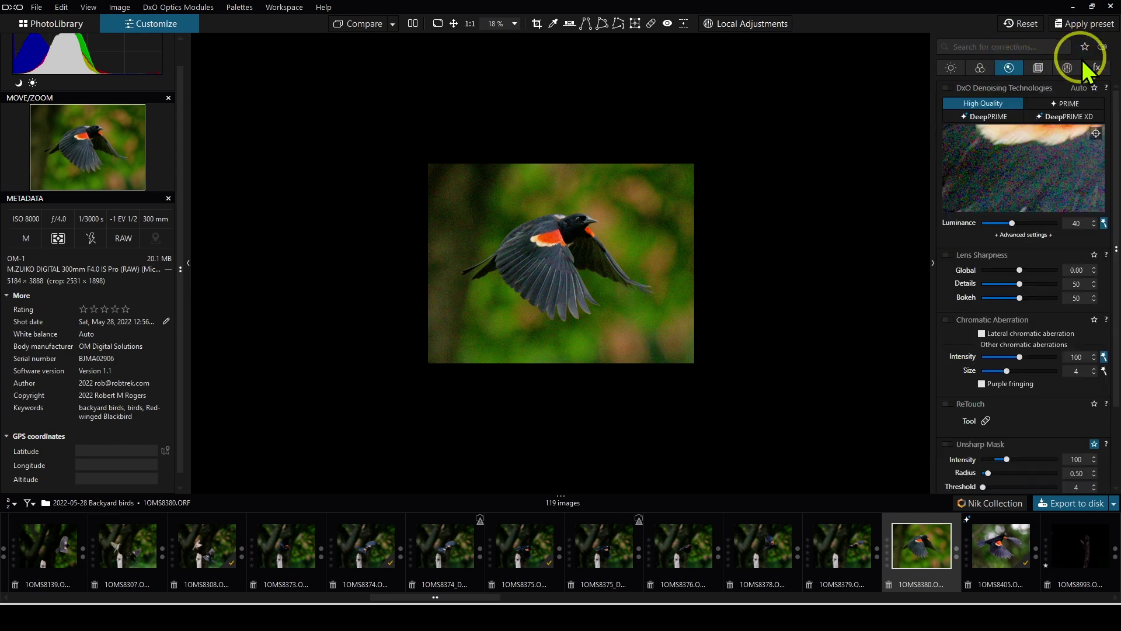
pyautogui.click(1053, 116)
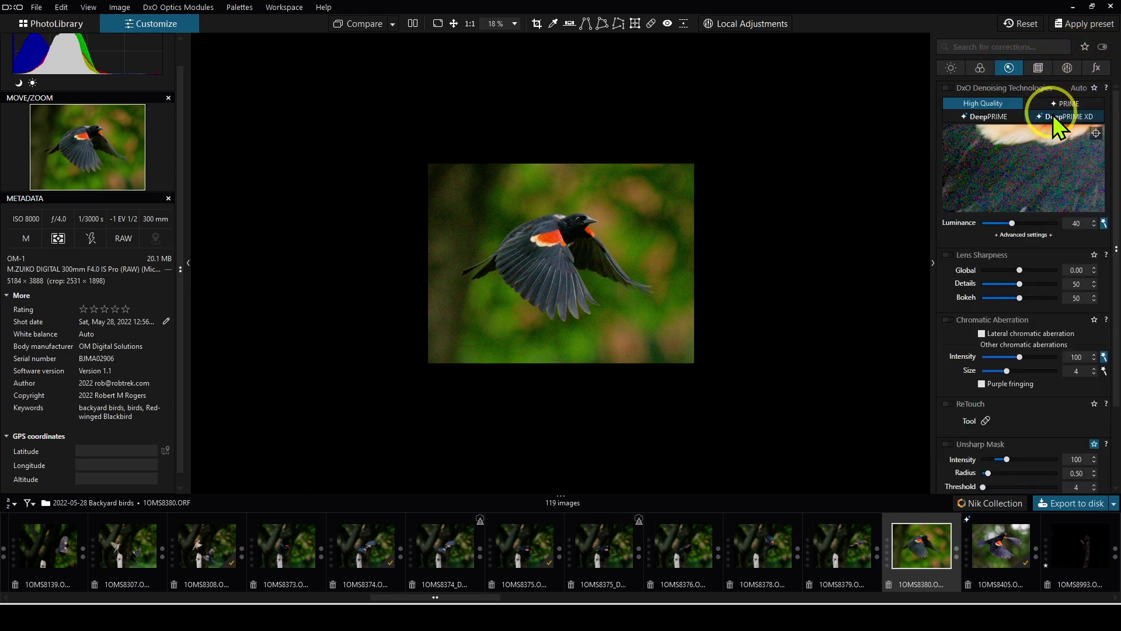
pyautogui.click(953, 257)
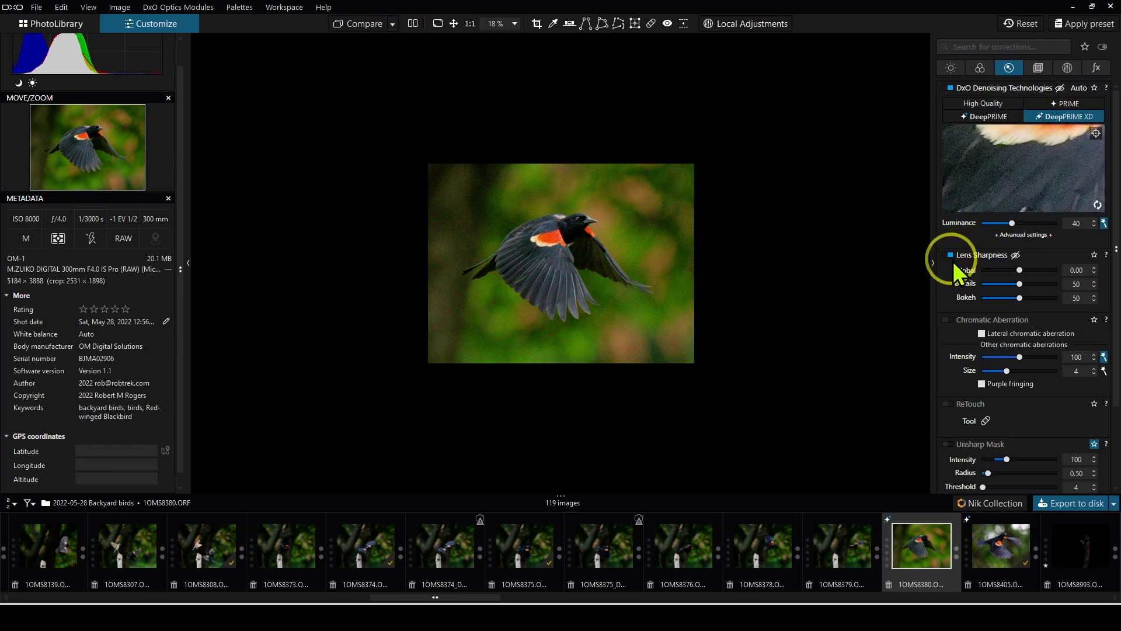
pyautogui.scroll(1, 541, 276)
pyautogui.scroll(2, 539, 272)
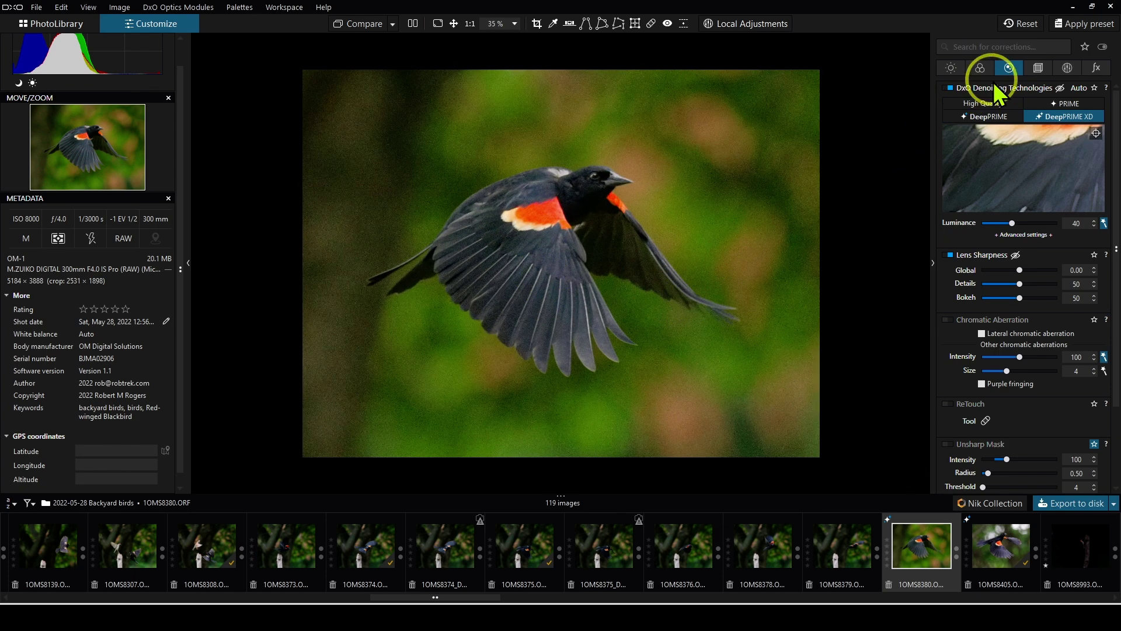
# Clear the Detail category filter and switch Selective Tone off and back on to compare its effect.
pyautogui.click(1006, 65)
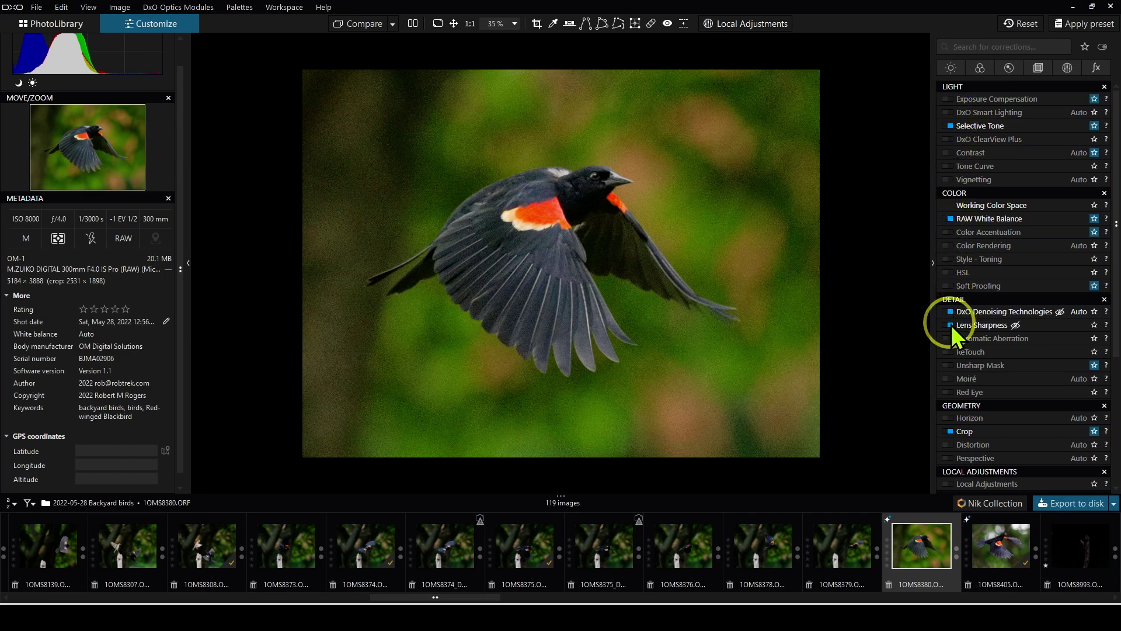
pyautogui.scroll(-4, 990, 426)
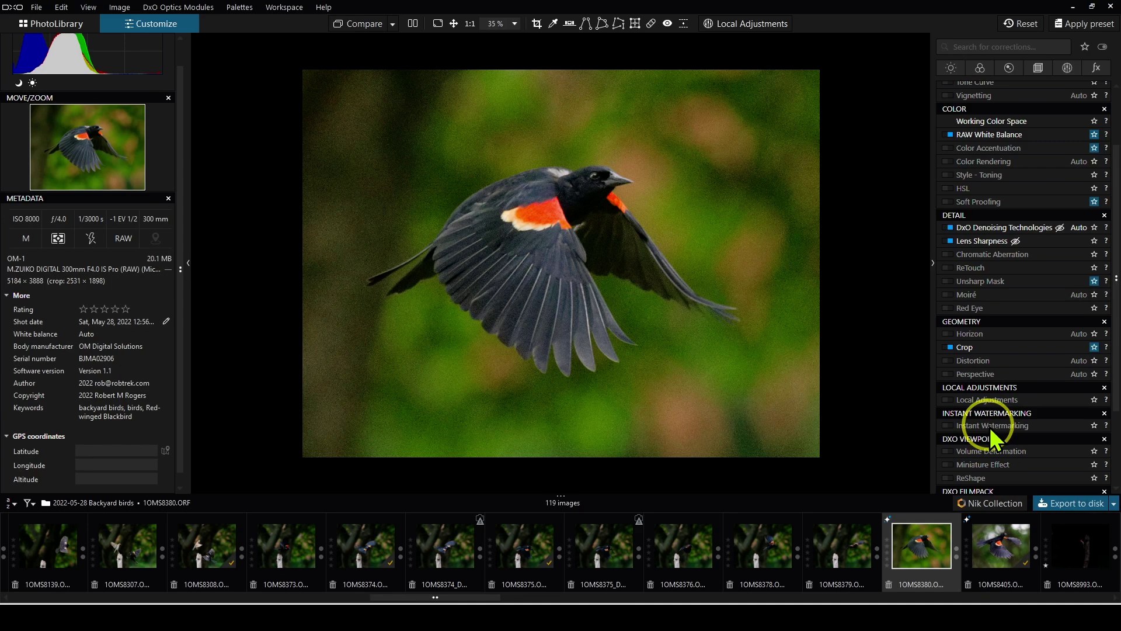
pyautogui.scroll(4, 990, 417)
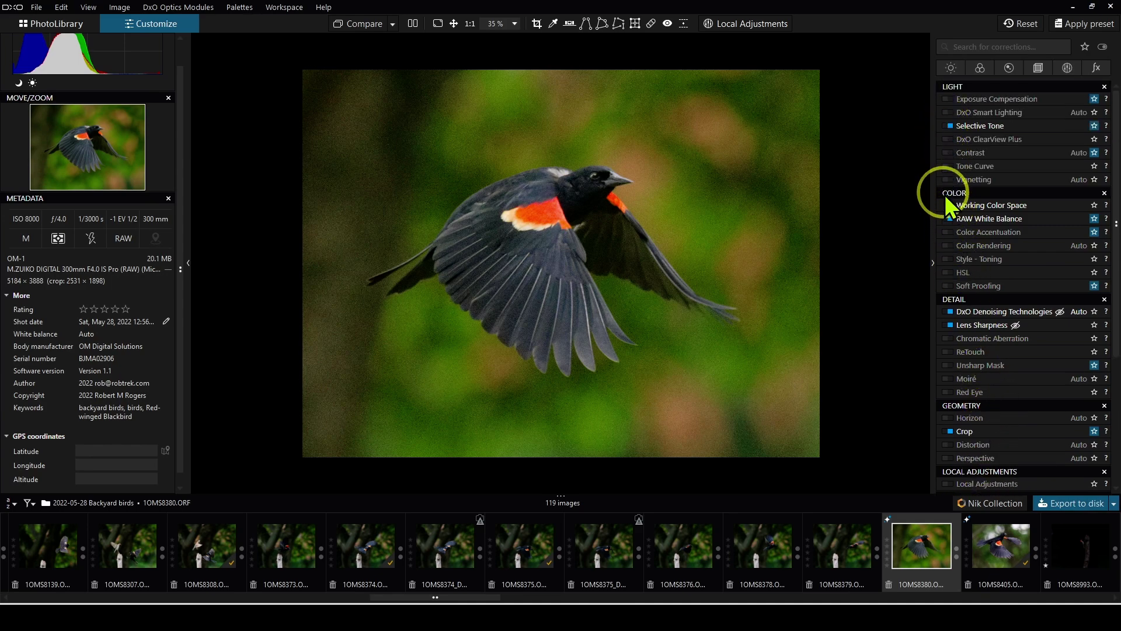
pyautogui.click(945, 128)
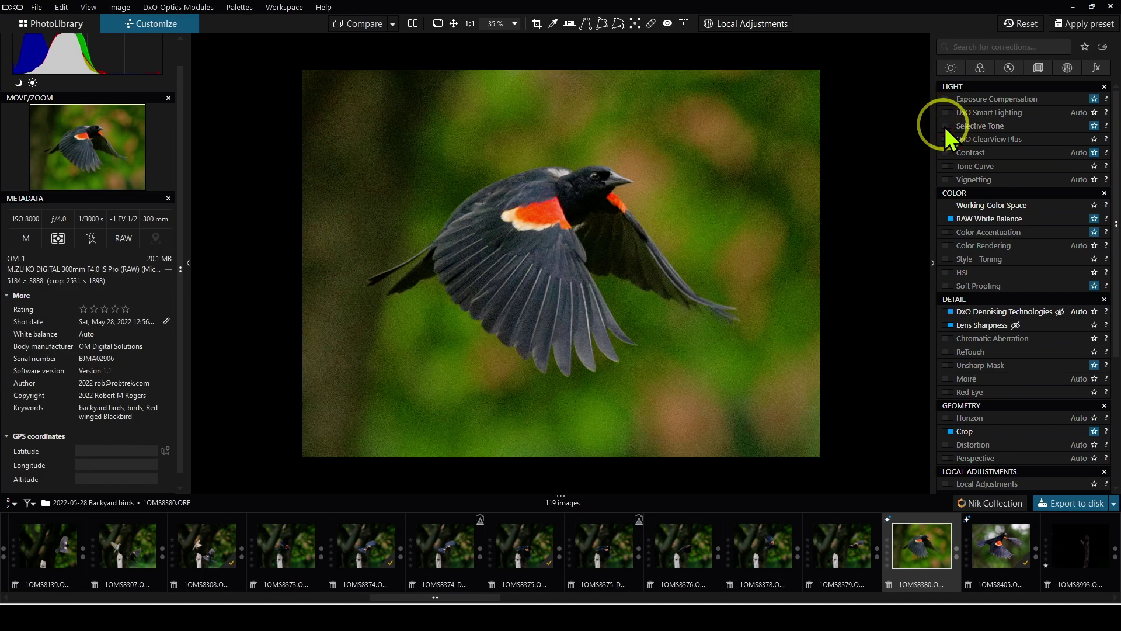
pyautogui.click(945, 127)
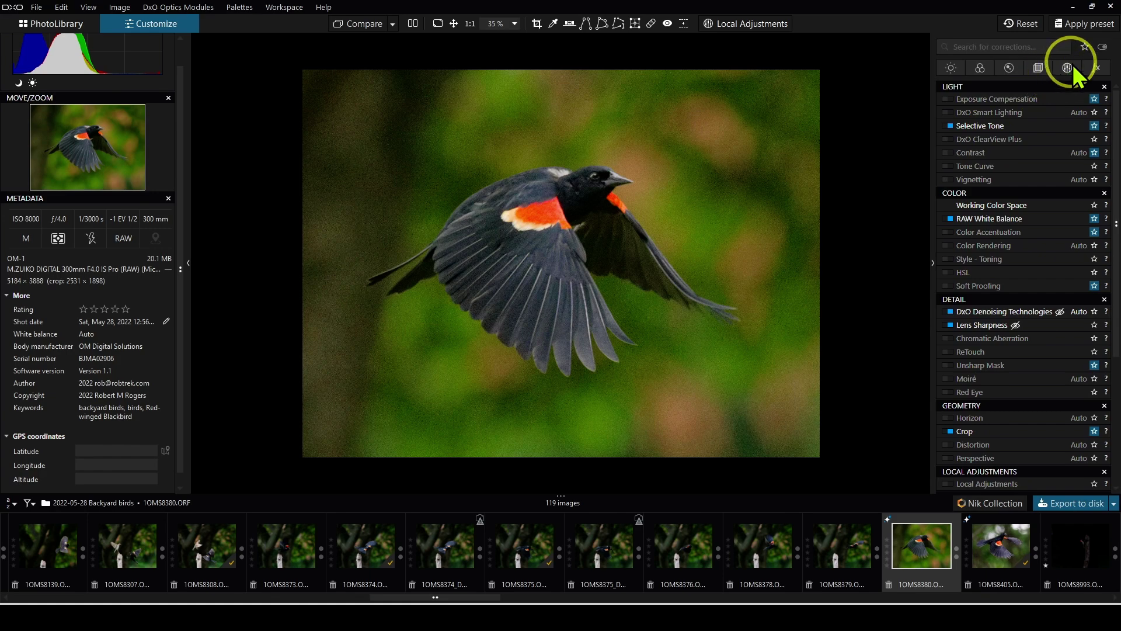
# Show only the active corrections and review their settings from Selective Tone down to Crop.
pyautogui.click(1103, 49)
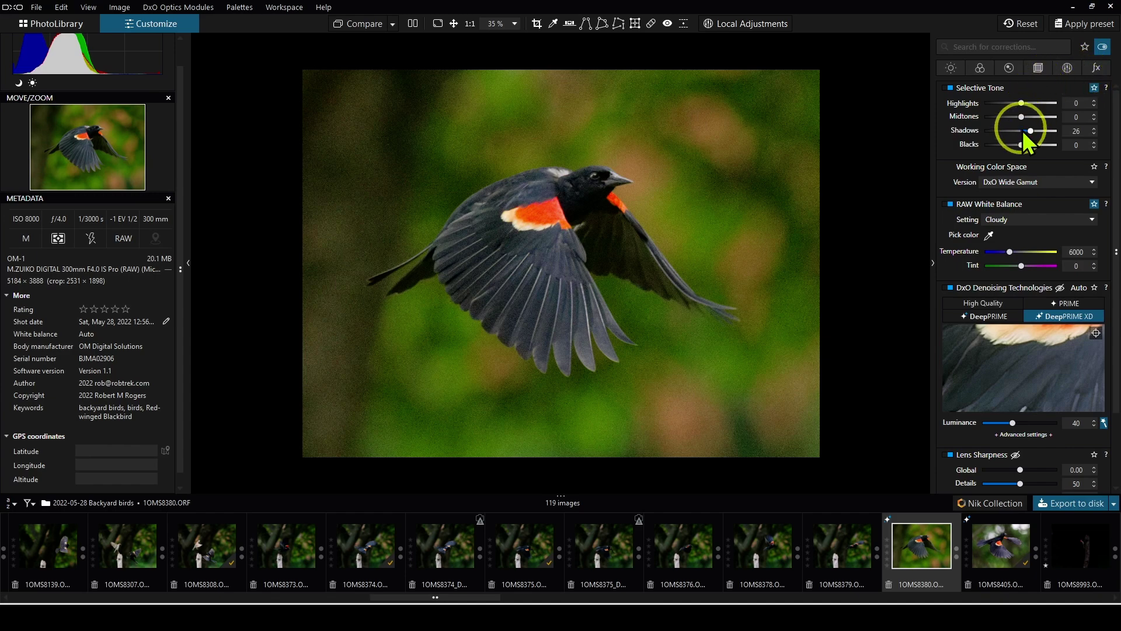
pyautogui.scroll(-3, 1019, 353)
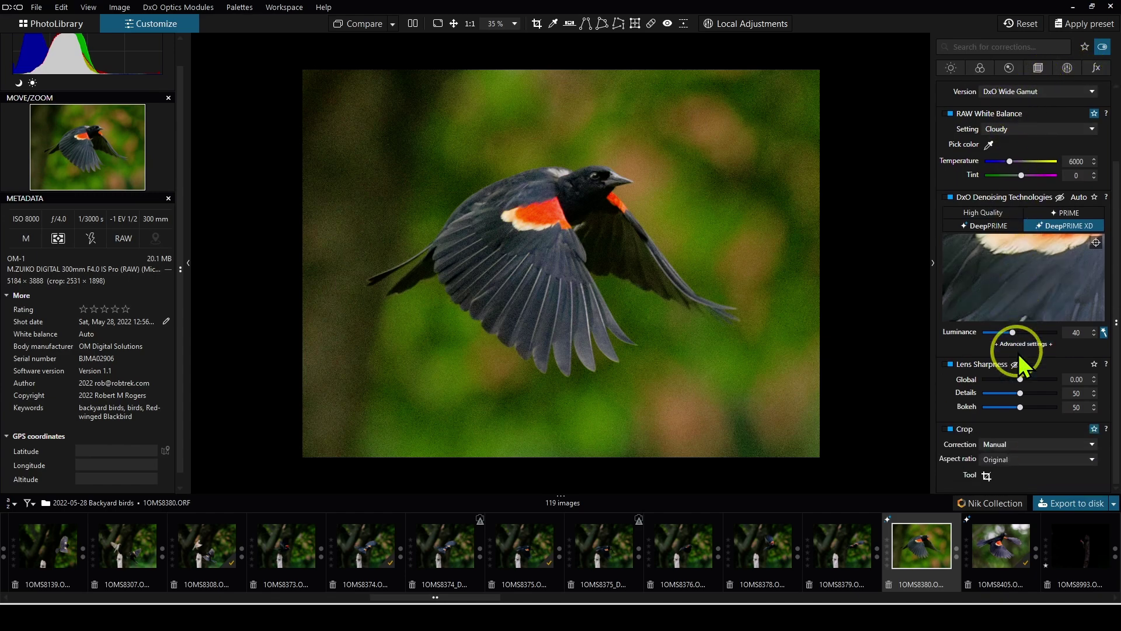
pyautogui.scroll(3, 1032, 467)
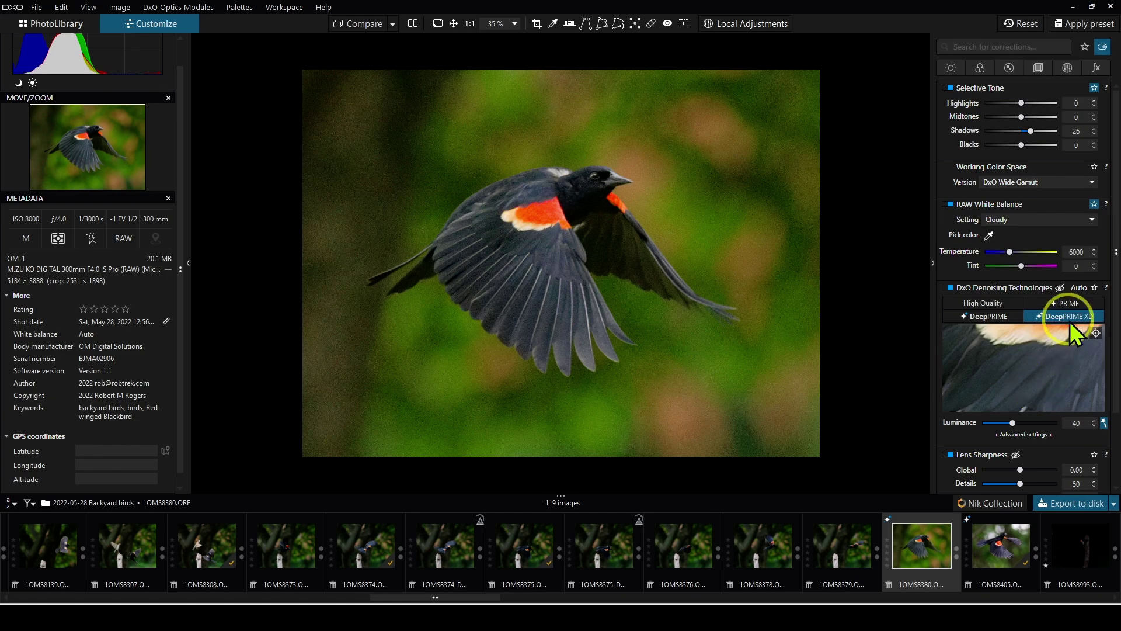
# Review the active corrections and set the blackbird photo's RAW White Balance to As Shot.
pyautogui.scroll(-3, 1052, 381)
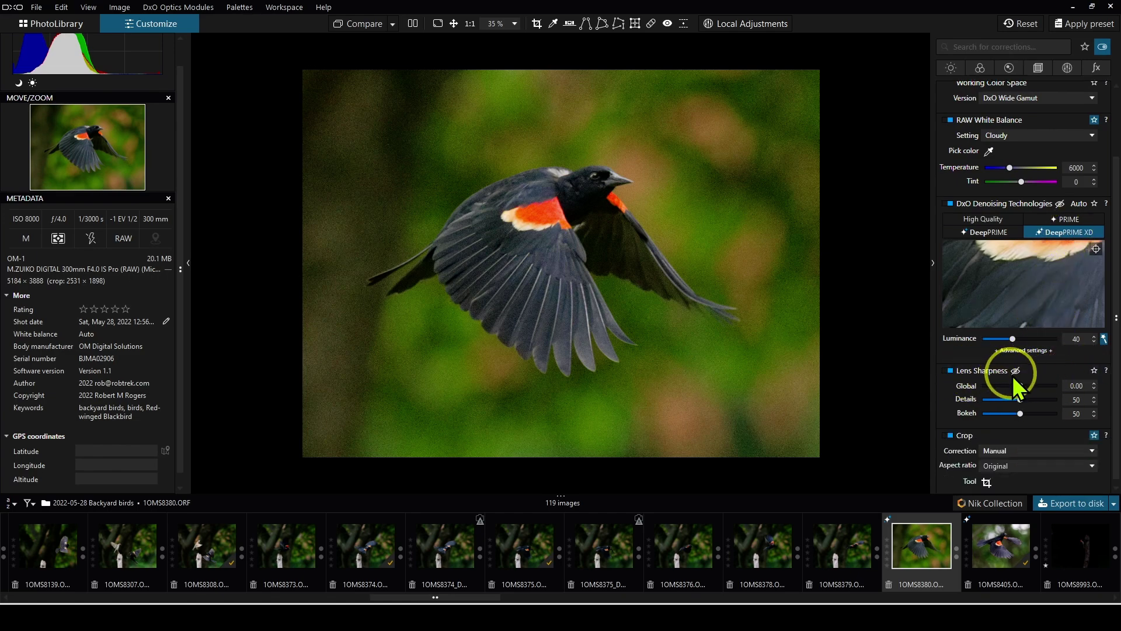
pyautogui.scroll(-1, 1028, 443)
pyautogui.scroll(3, 1028, 453)
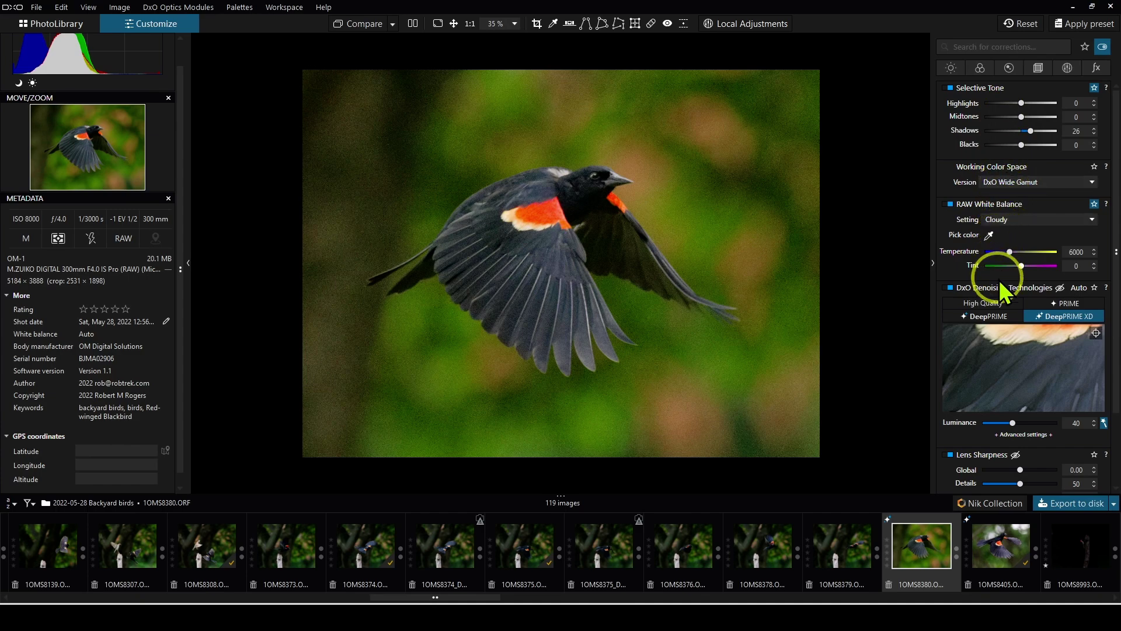
pyautogui.scroll(-3, 1002, 394)
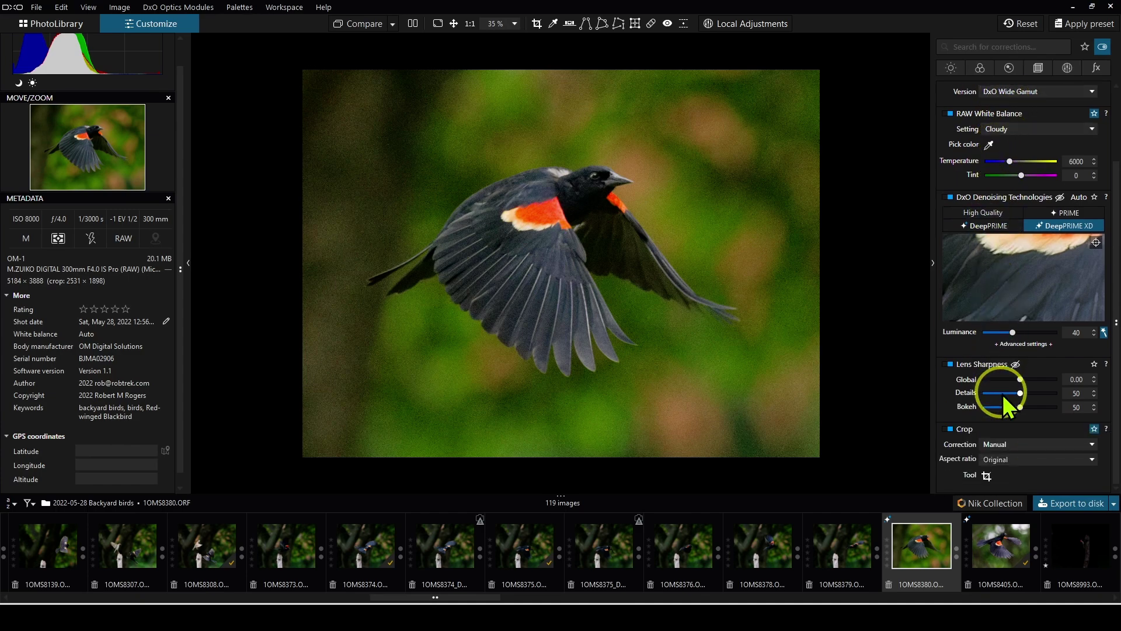
pyautogui.scroll(3, 1003, 394)
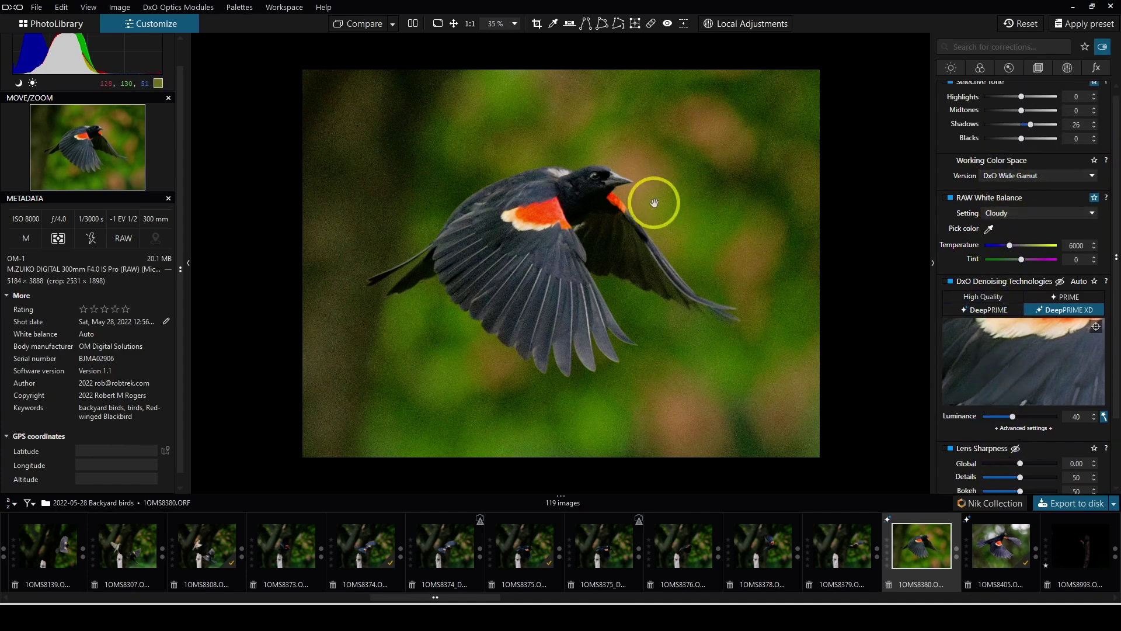
pyautogui.click(1011, 212)
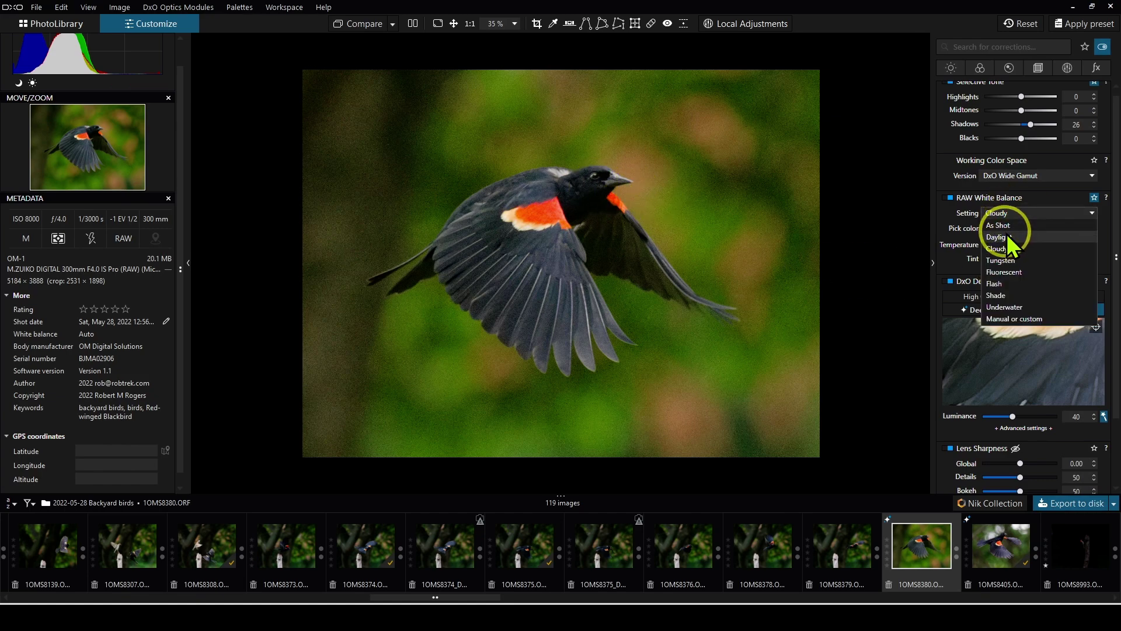
pyautogui.click(1008, 225)
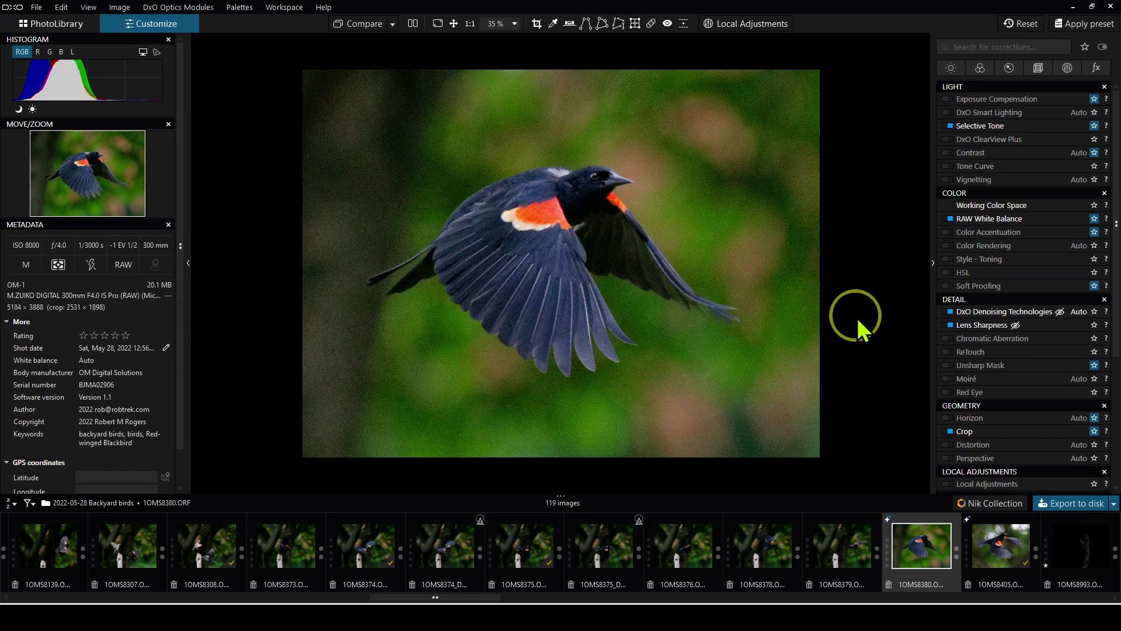
# Save the current palette arrangement as a new workspace named Buy Me a Coffee.
pyautogui.click(292, 10)
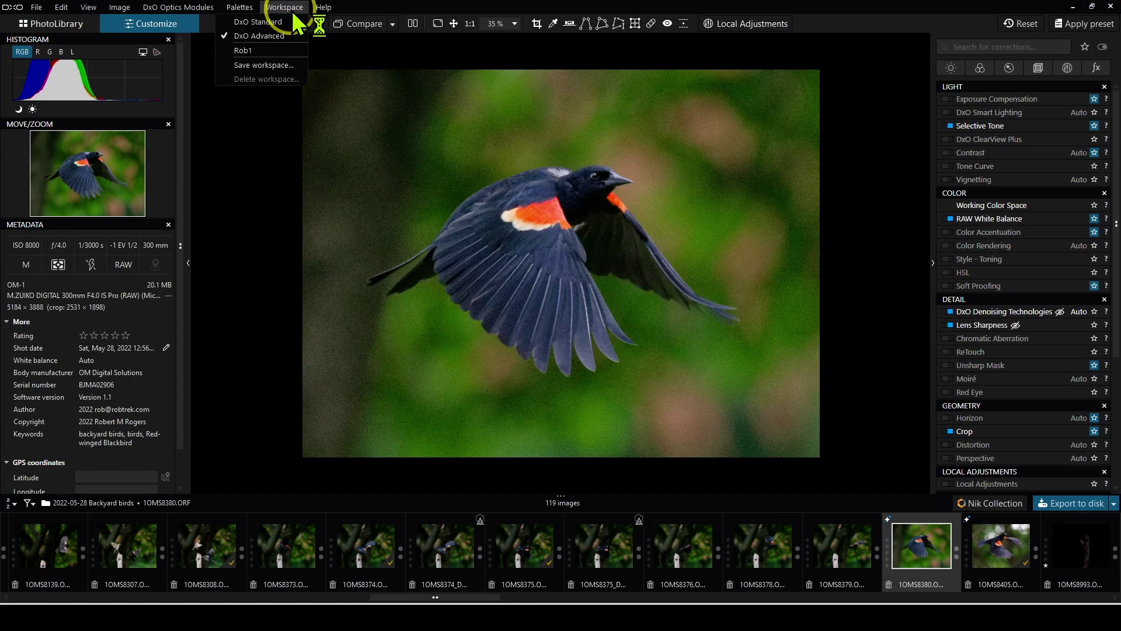
pyautogui.click(269, 64)
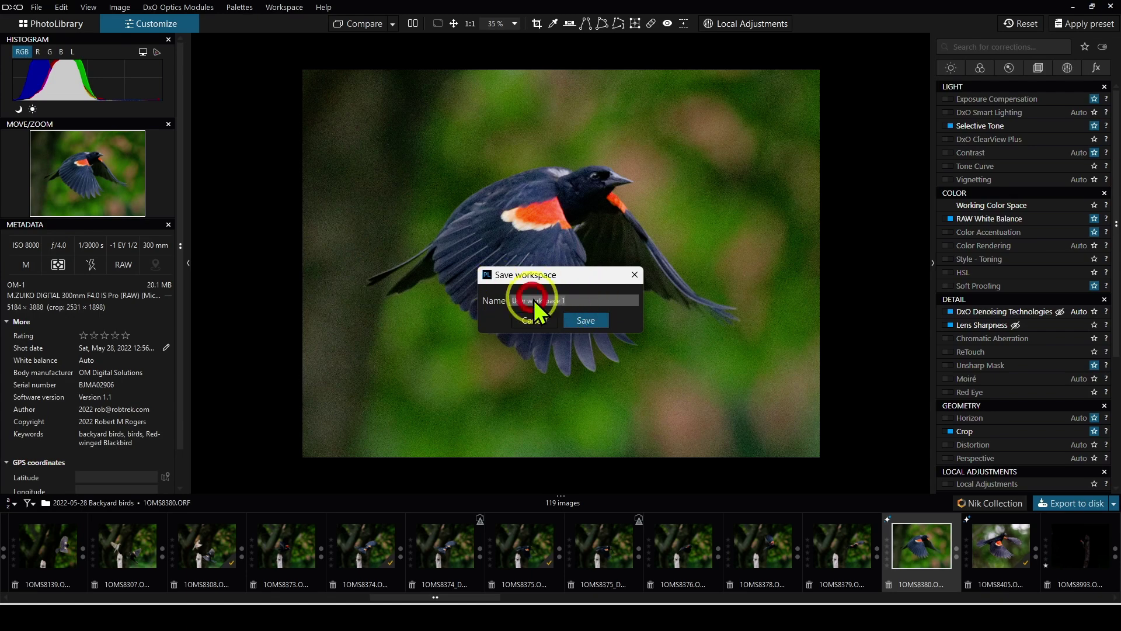
pyautogui.write('Buy Me a')
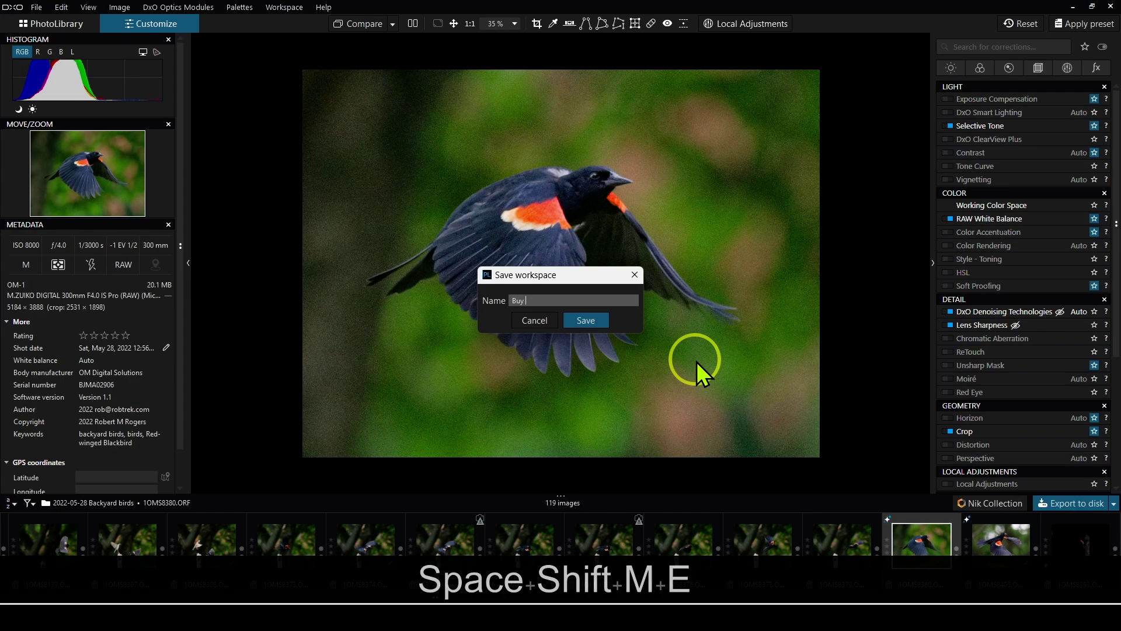
pyautogui.press('BackSpace')
pyautogui.write('a C')
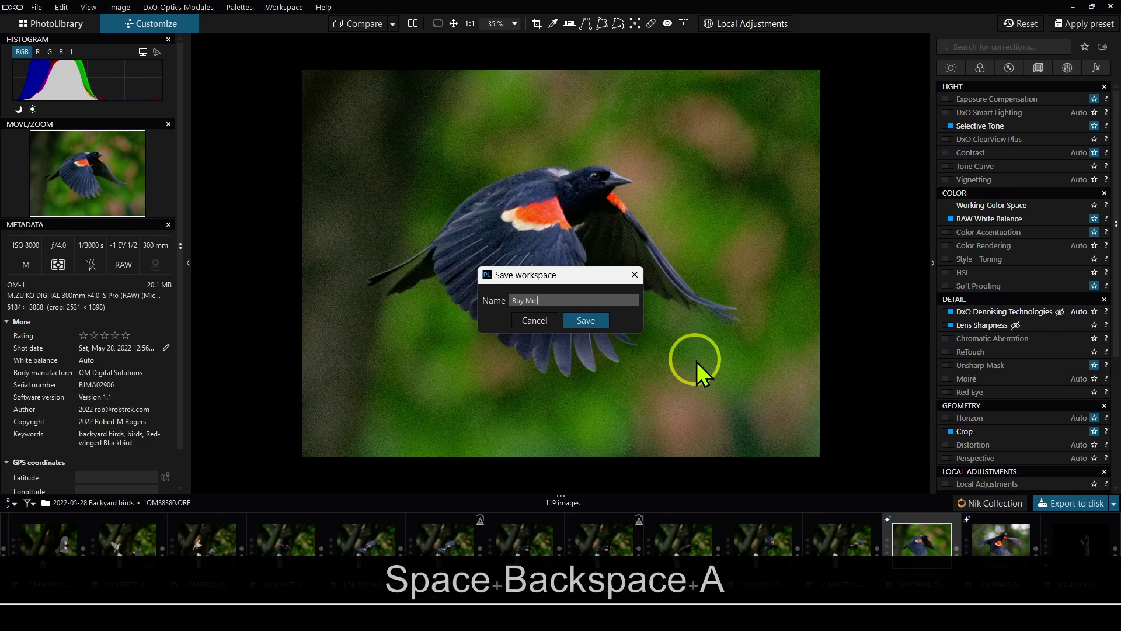
pyautogui.write('offee')
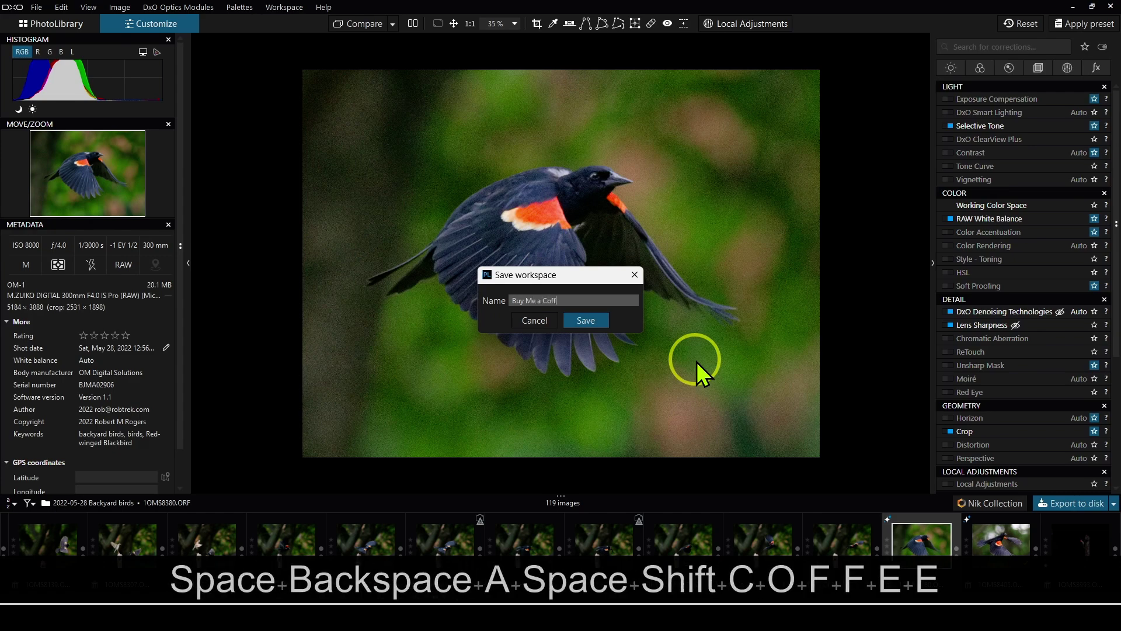
pyautogui.press('Return')
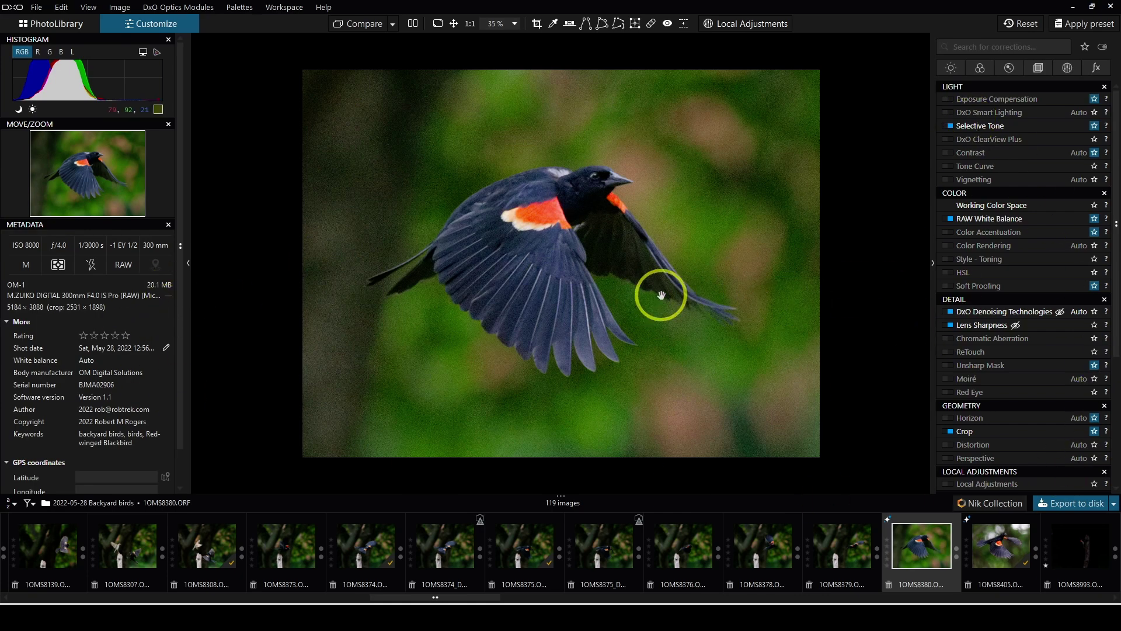
# Switch to the Rob1 workspace to compare its palette order and return to the Buy Me a Coffee workspace.
pyautogui.click(275, 9)
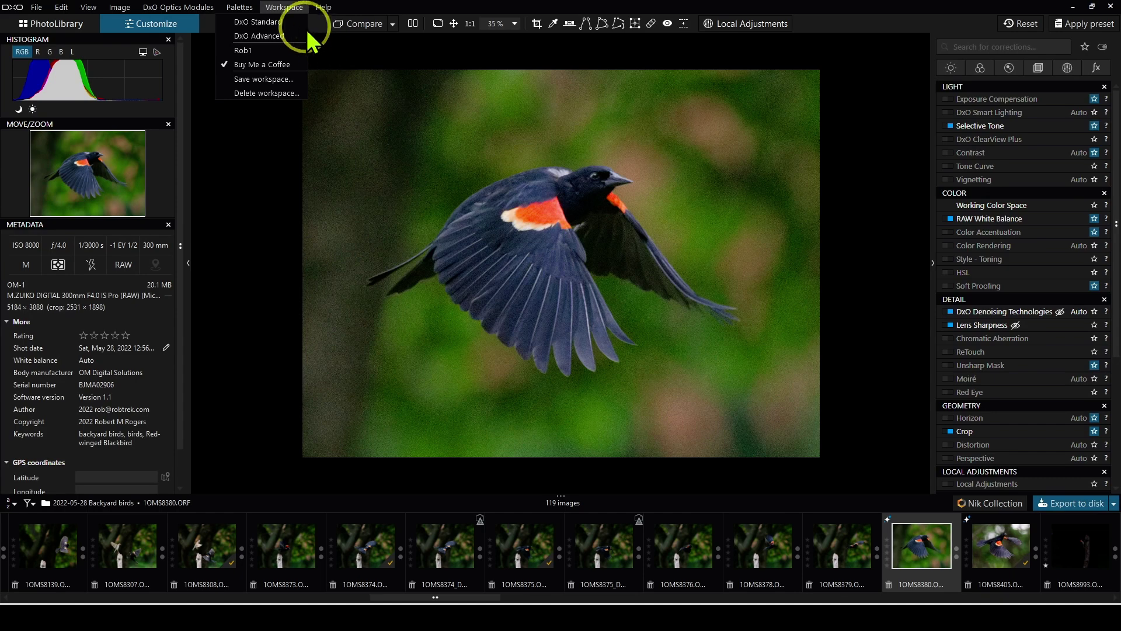
pyautogui.click(267, 50)
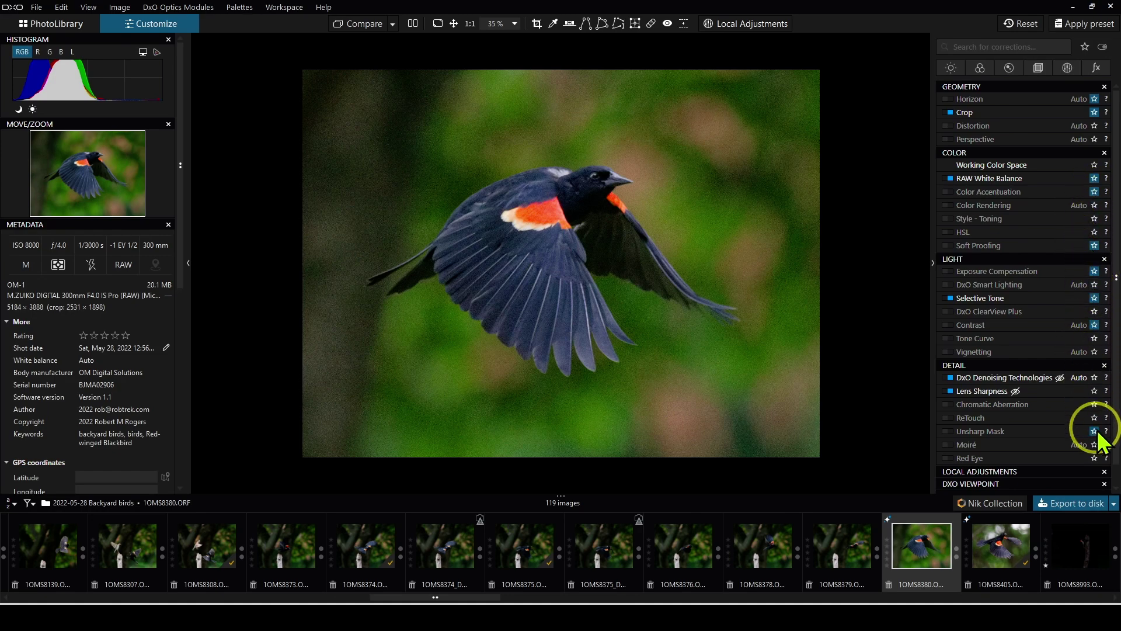
pyautogui.click(273, 8)
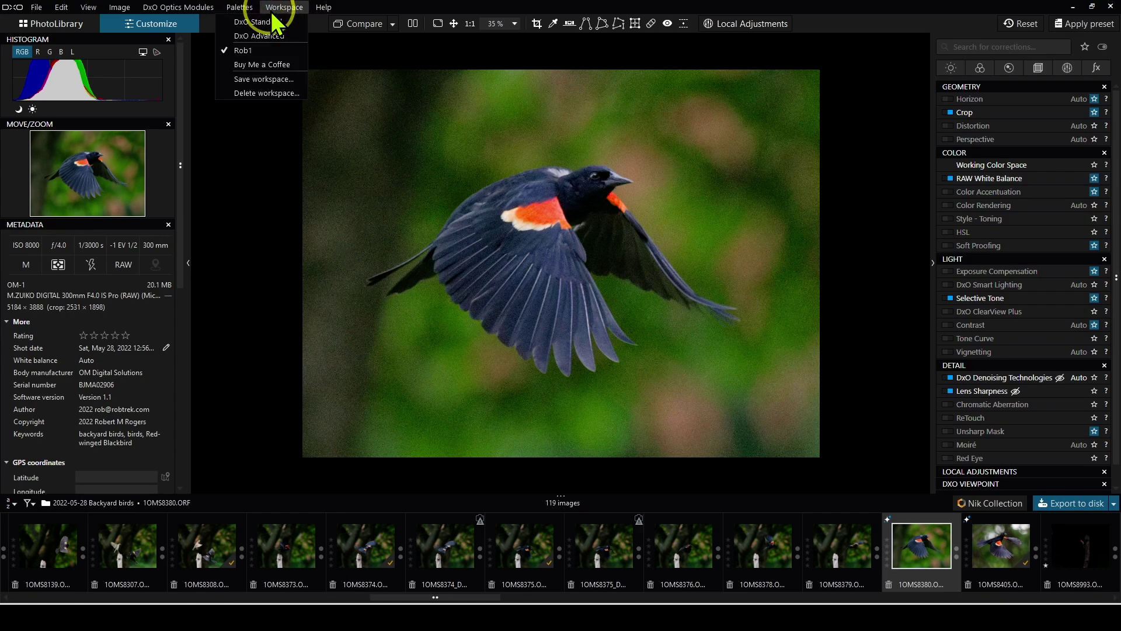
pyautogui.click(265, 65)
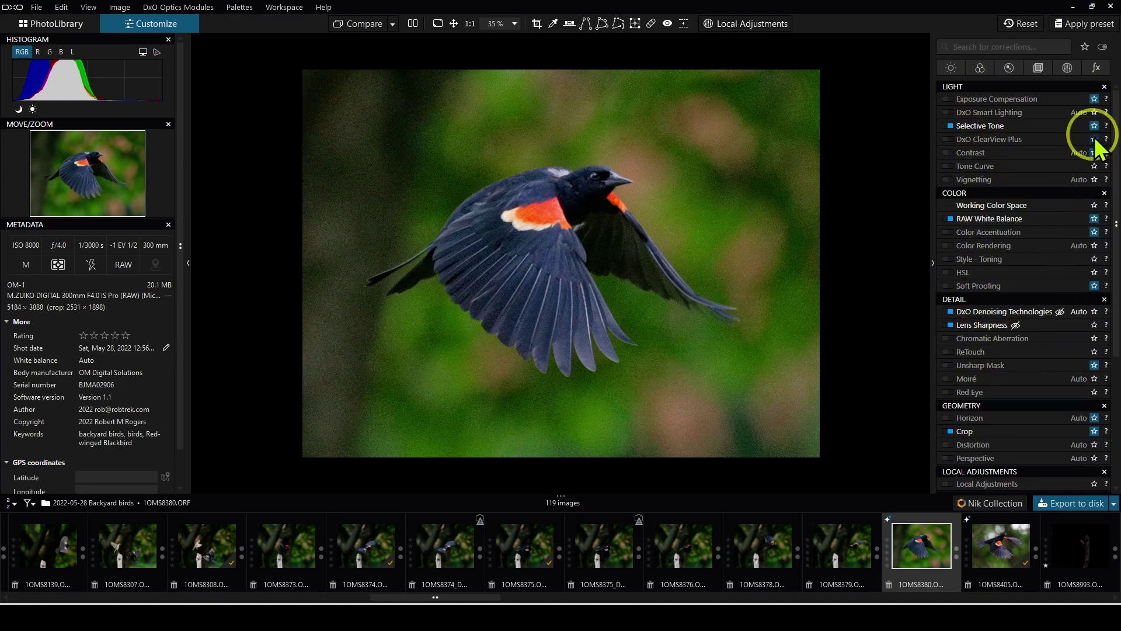
# Remove Color Accentuation from the favorite corrections and list only the Geometry corrections.
pyautogui.click(1094, 232)
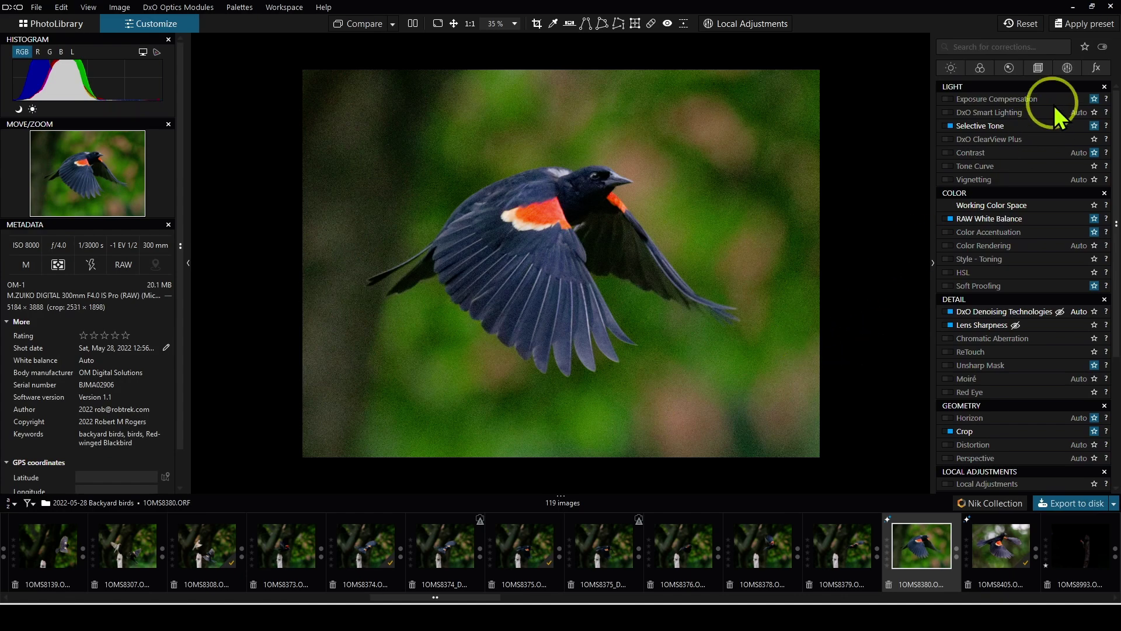
pyautogui.click(1038, 68)
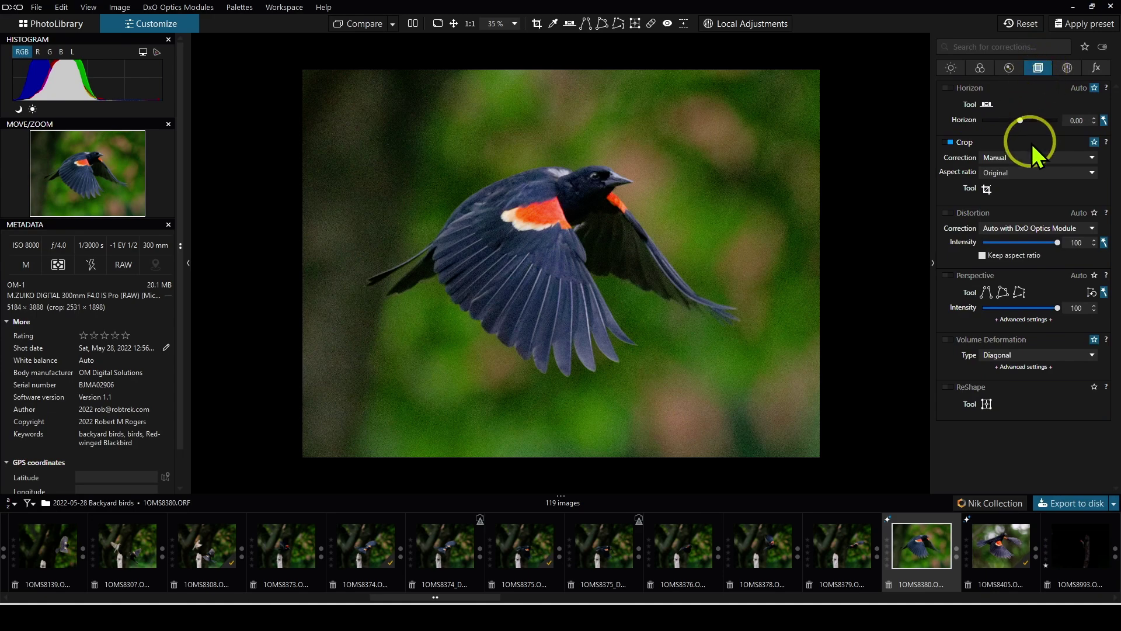